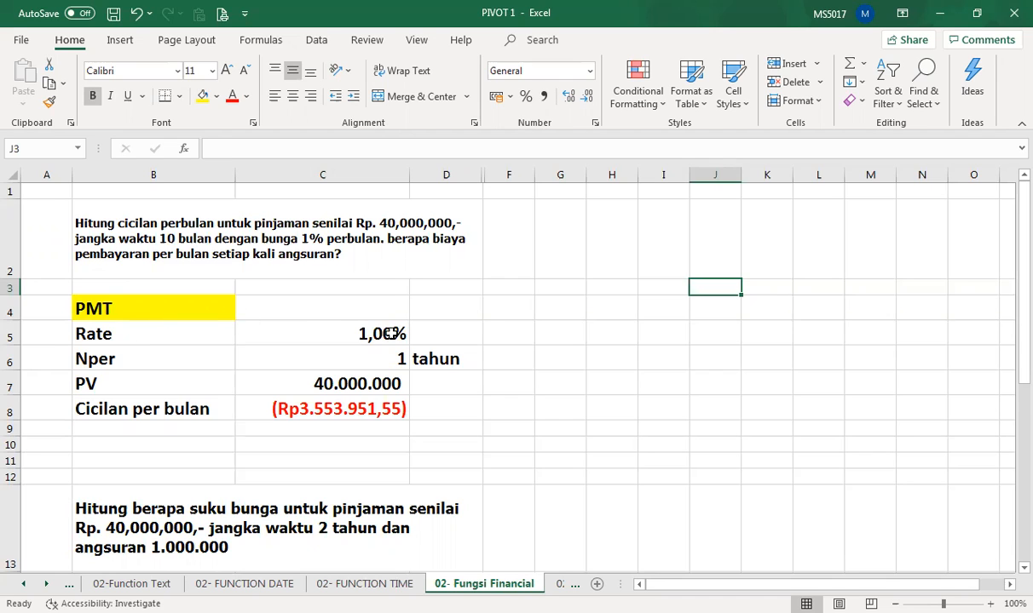
Step: Set the PMT example's Nper in C6 to 10 and its unit in D6 to "bulan"
{"action": "left_click", "coordinate": [375, 335]}
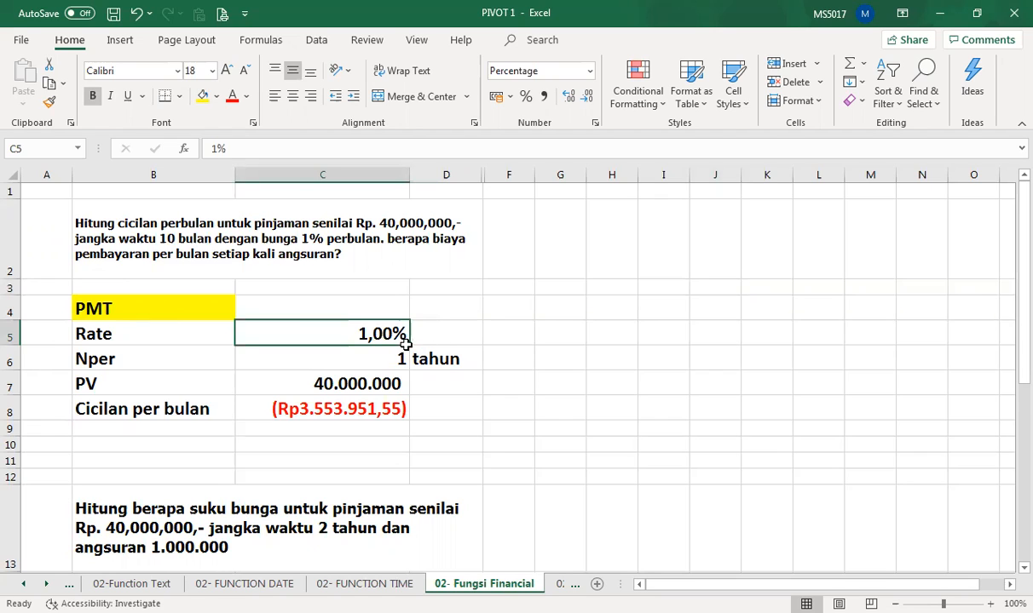
{"action": "left_click", "coordinate": [374, 355]}
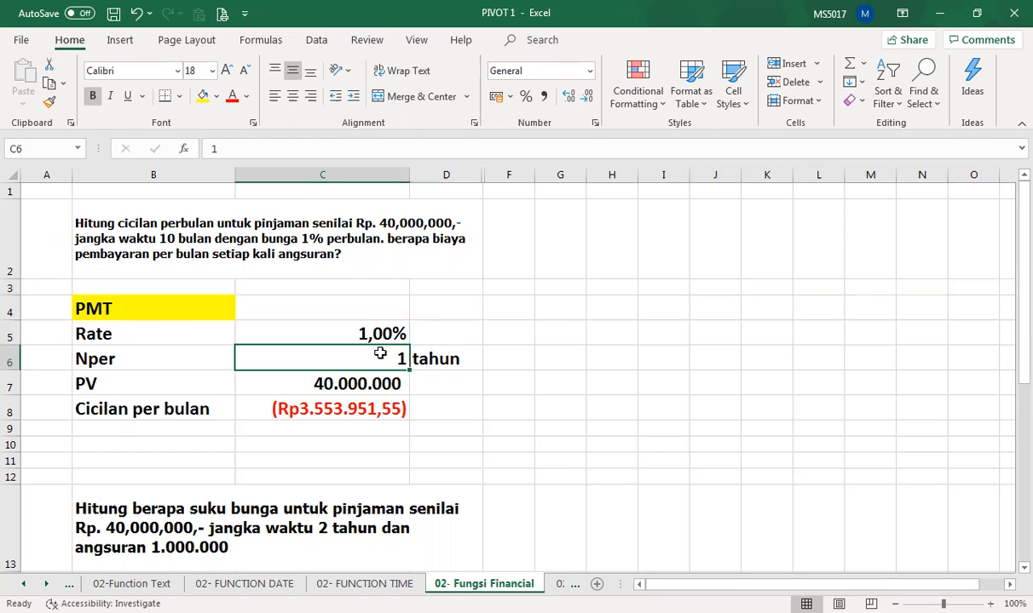
{"action": "left_click", "coordinate": [443, 356]}
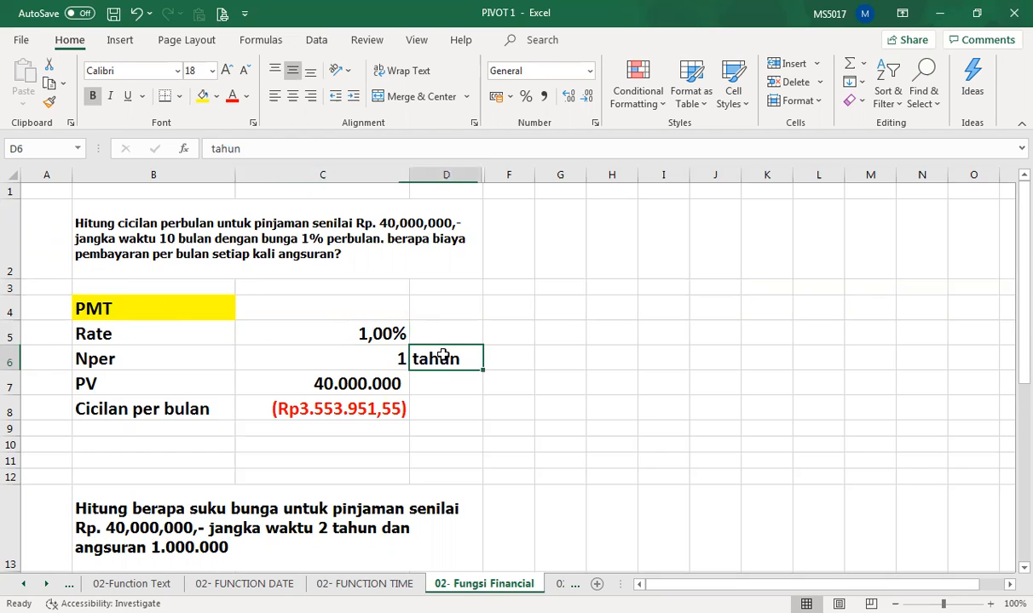
{"action": "type", "text": "bulan"}
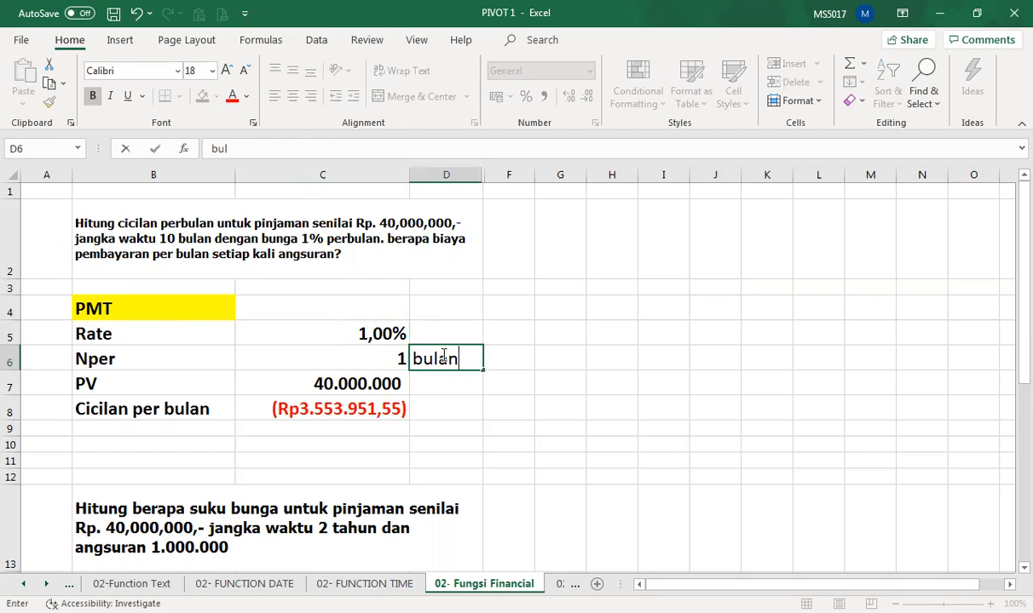
{"action": "key", "text": "Left"}
{"action": "type", "text": "10"}
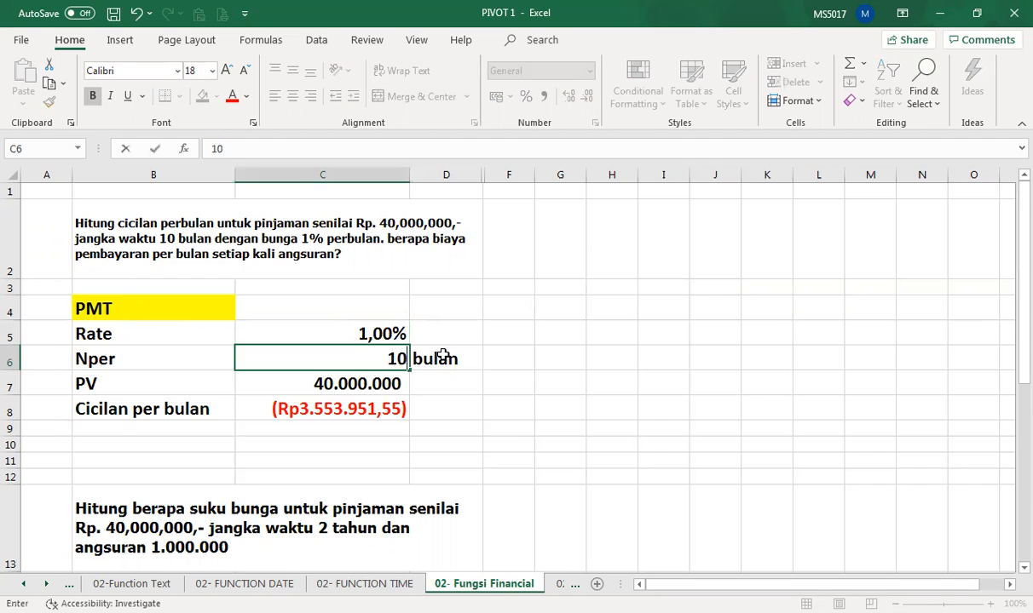
{"action": "key", "text": "Return"}
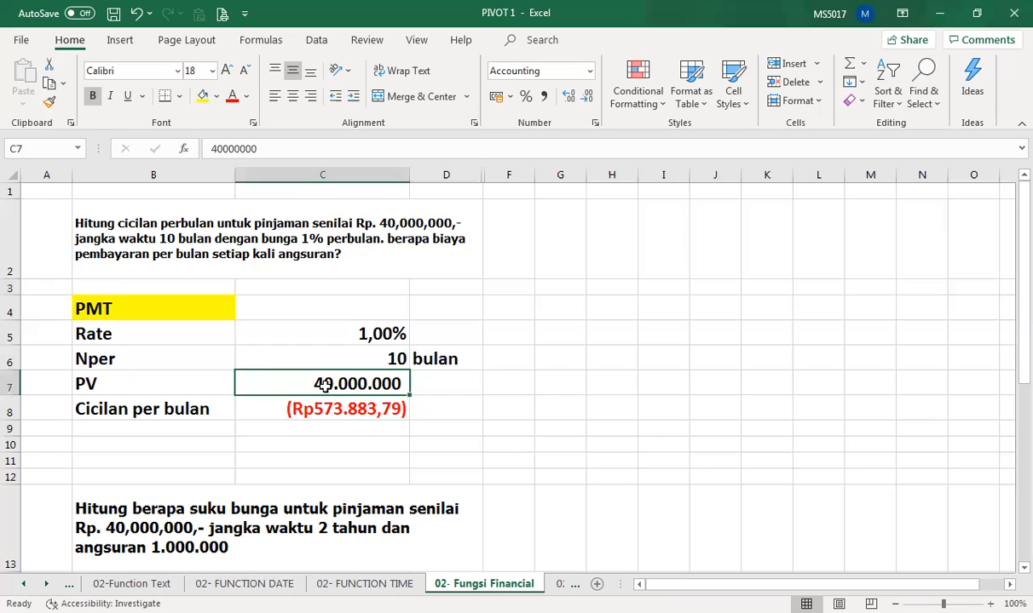
Step: Calculate the monthly instalment in C8 with the formula =PMT(C5;C6;C7), using the rate, period count and loan value
{"action": "left_click", "coordinate": [514, 388]}
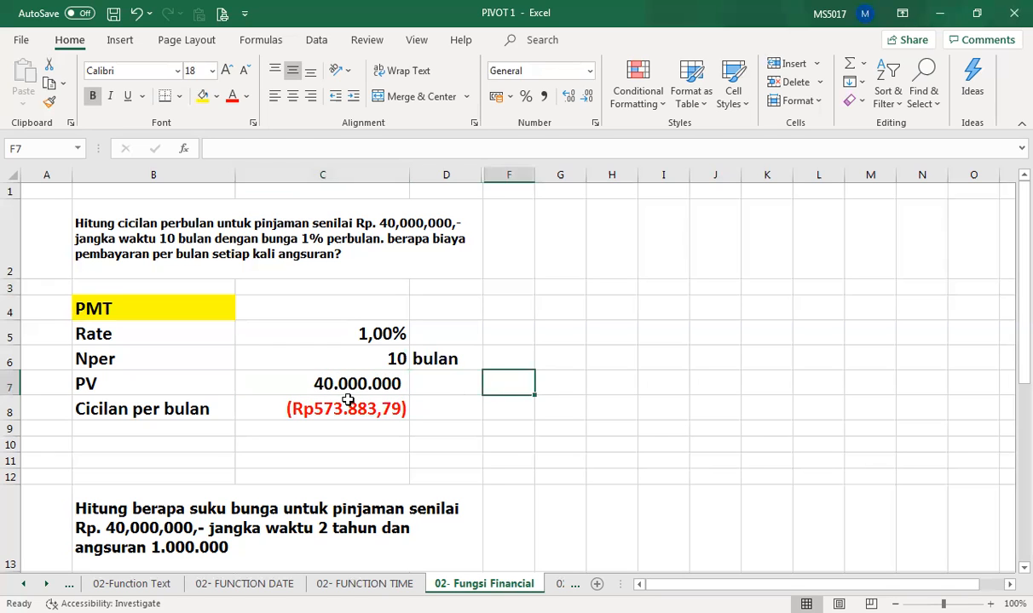
{"action": "left_click", "coordinate": [346, 399]}
{"action": "type", "text": "="}
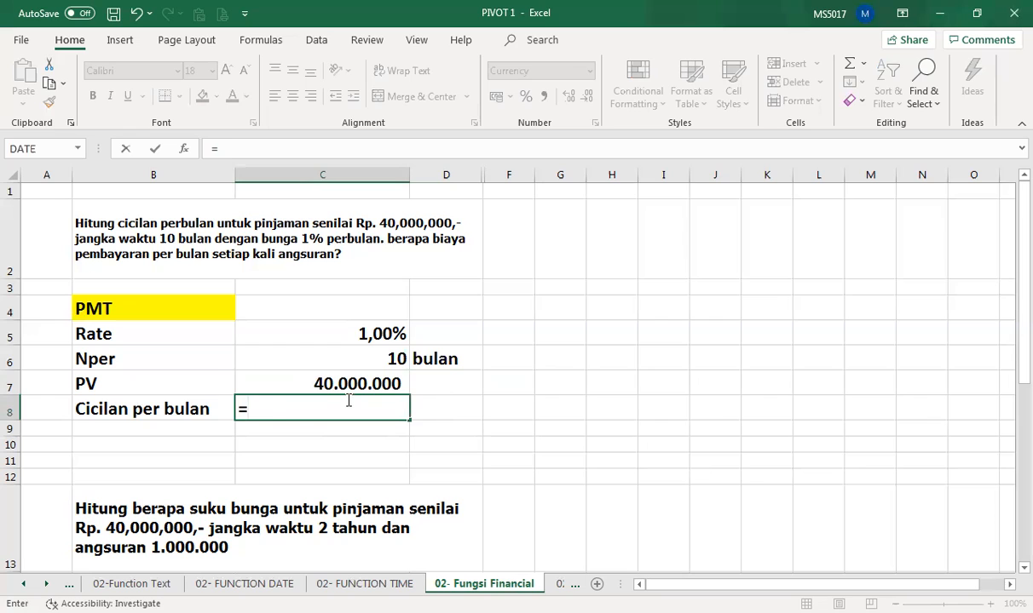
{"action": "type", "text": "pmt"}
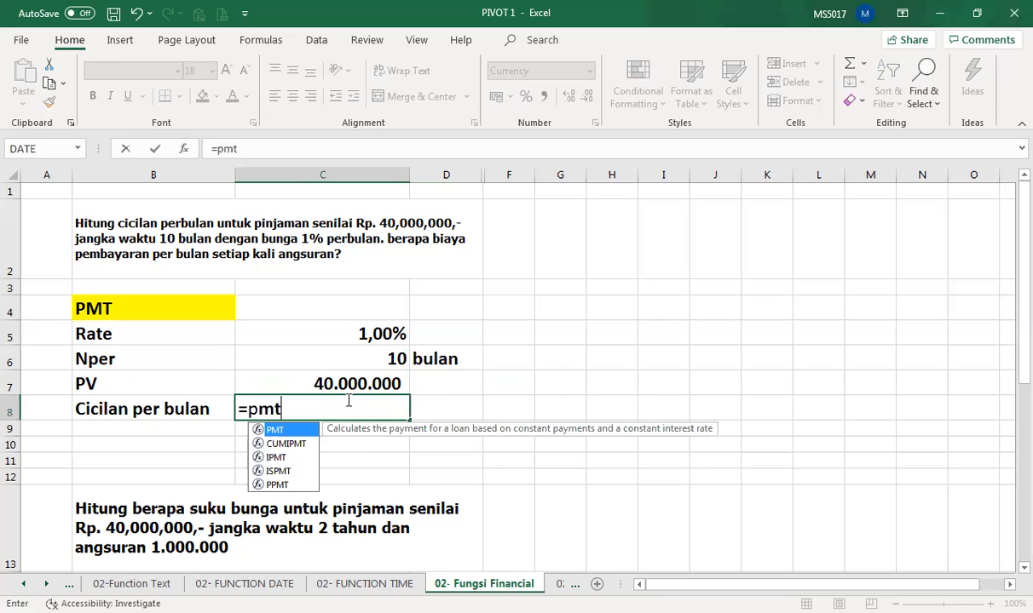
{"action": "type", "text": "("}
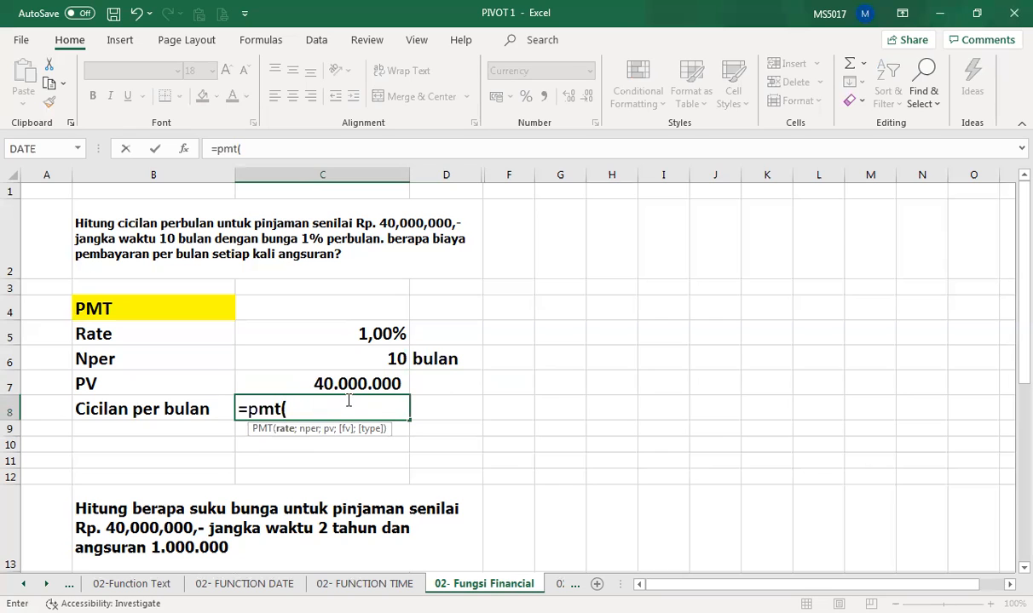
{"action": "left_click", "coordinate": [357, 334]}
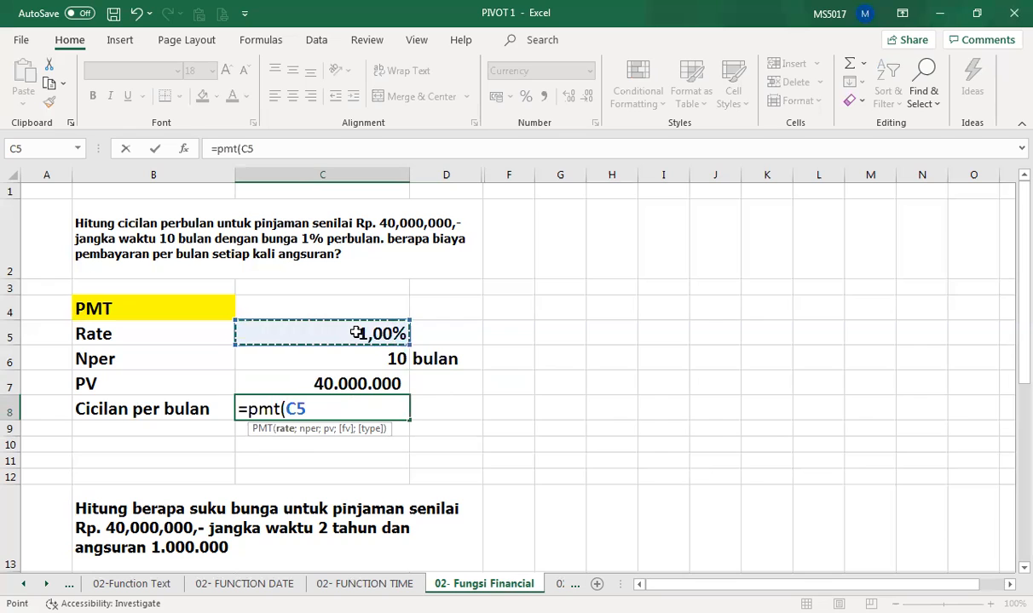
{"action": "type", "text": ";"}
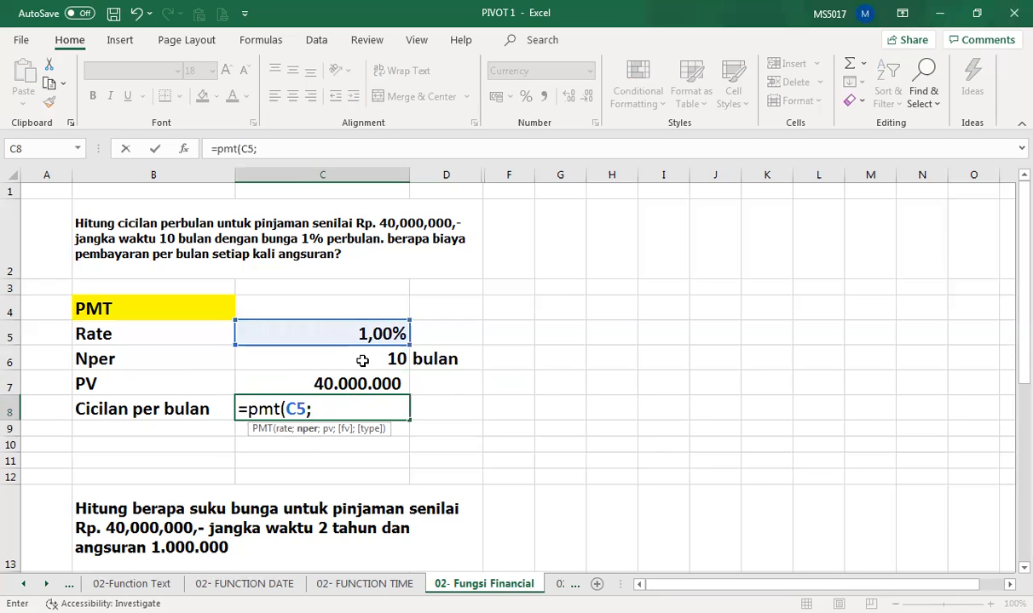
{"action": "left_click", "coordinate": [363, 361]}
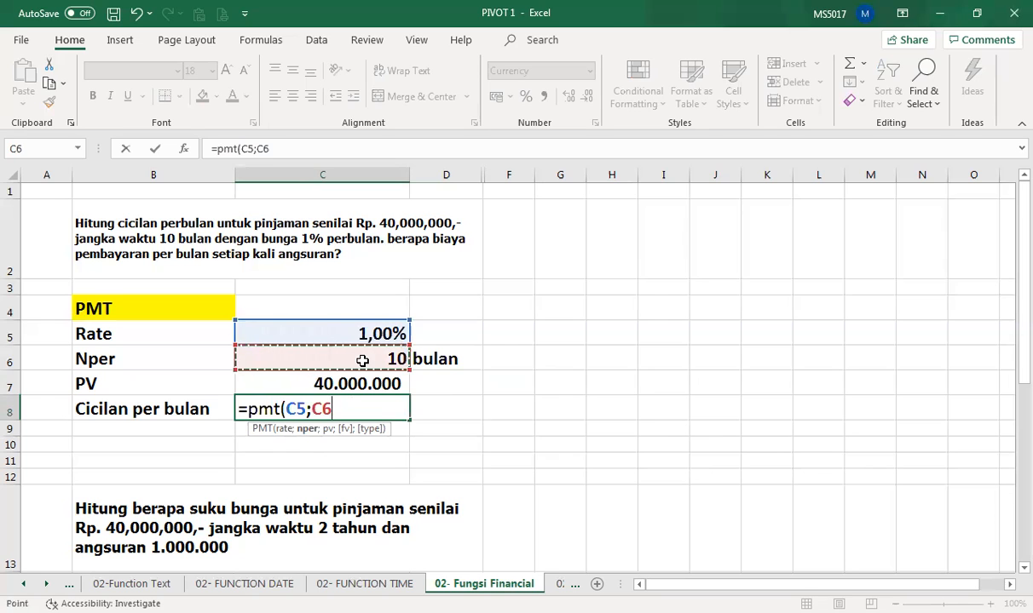
{"action": "type", "text": ";"}
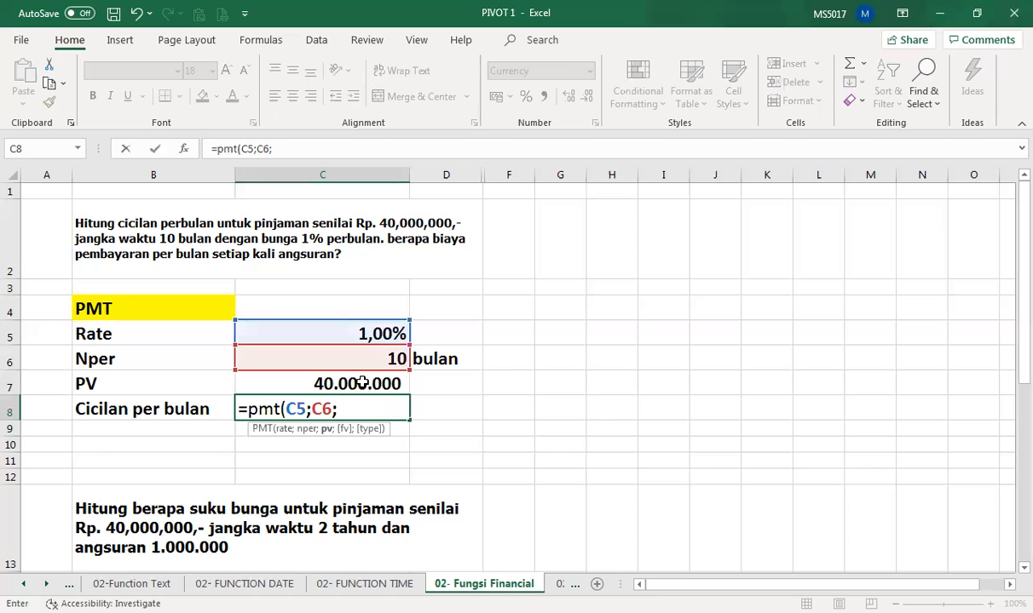
{"action": "left_click", "coordinate": [362, 383]}
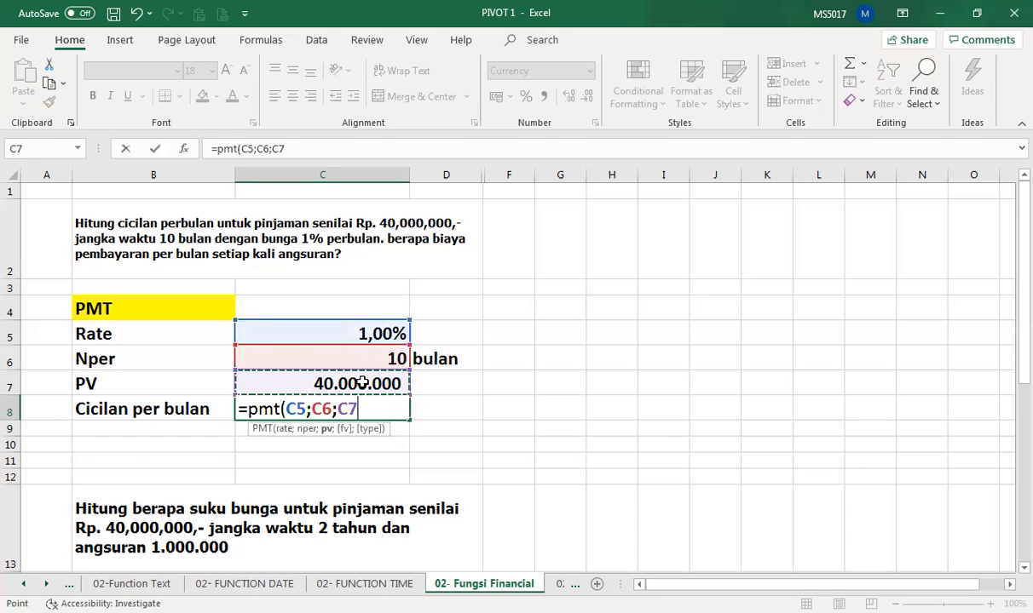
{"action": "type", "text": ")"}
{"action": "key", "text": "Return"}
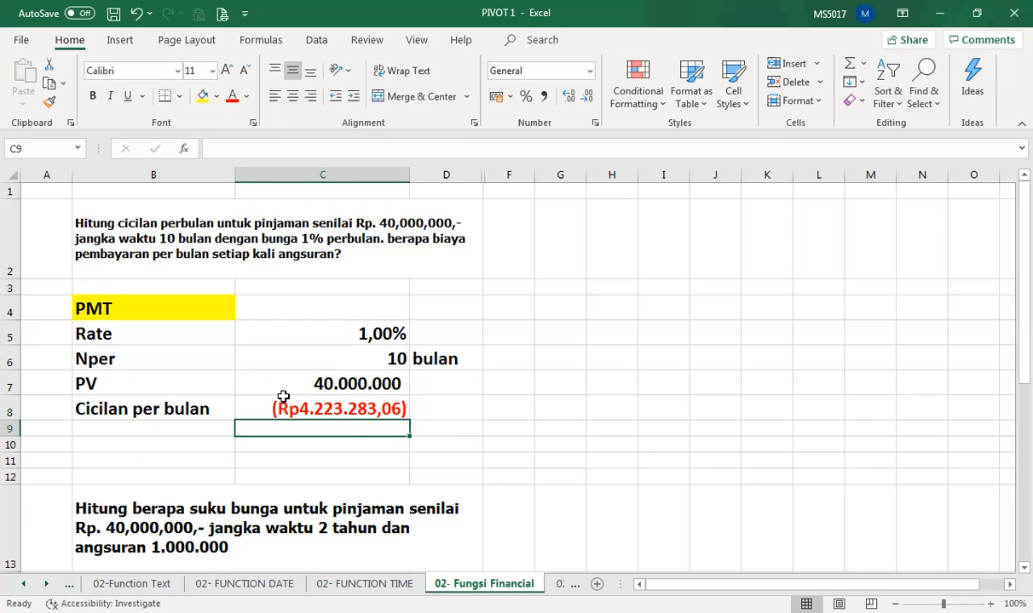
Step: Change the instalment amount in the interest-rate question in B13 to 1.900.000
{"action": "scroll", "coordinate": [282, 396], "scroll_direction": "down", "scroll_amount": 3}
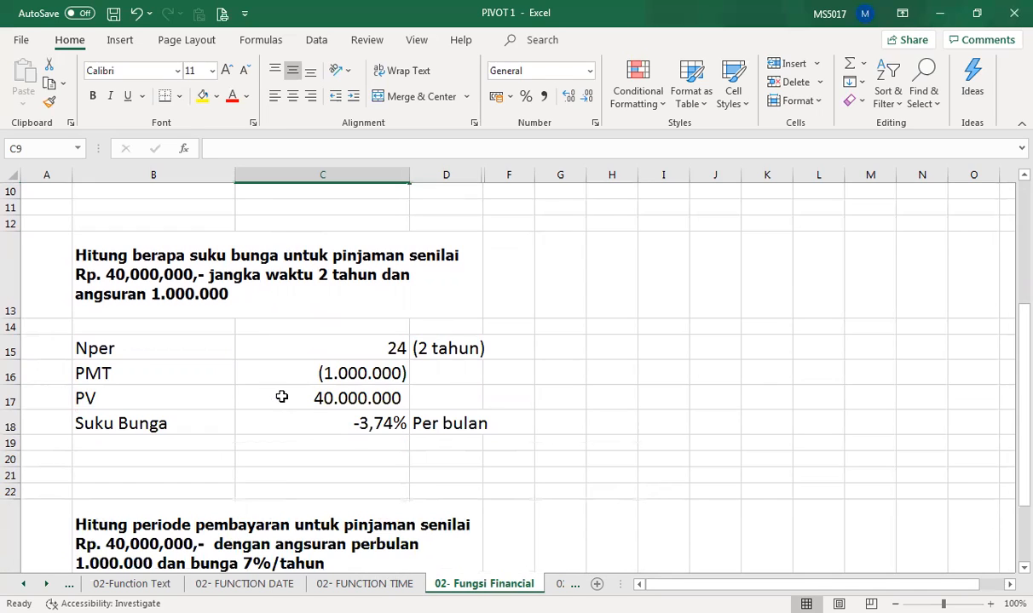
{"action": "left_click", "coordinate": [129, 289]}
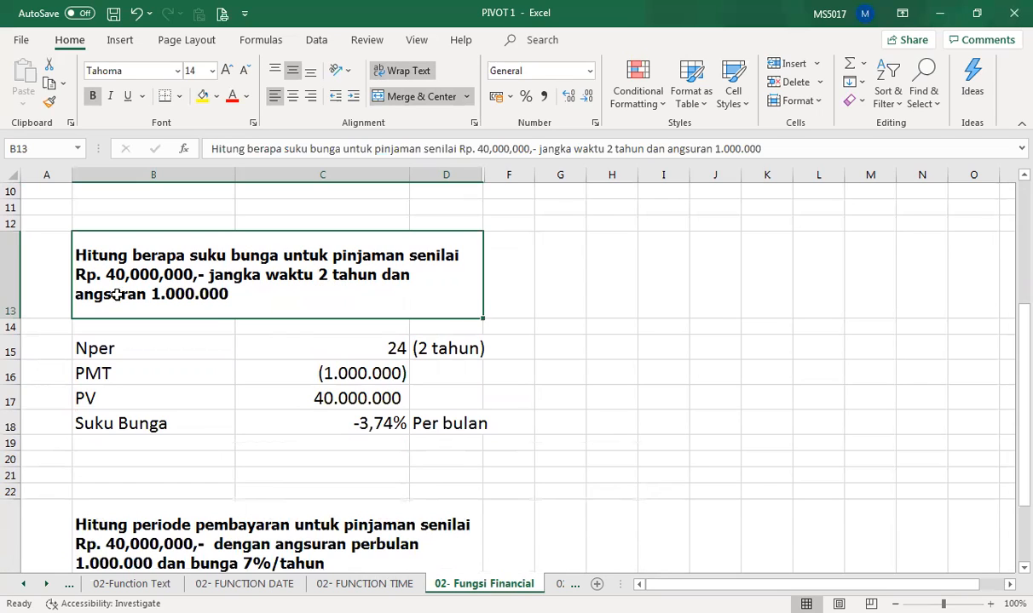
{"action": "left_click", "coordinate": [729, 149]}
{"action": "key", "text": "BackSpace"}
{"action": "type", "text": "9"}
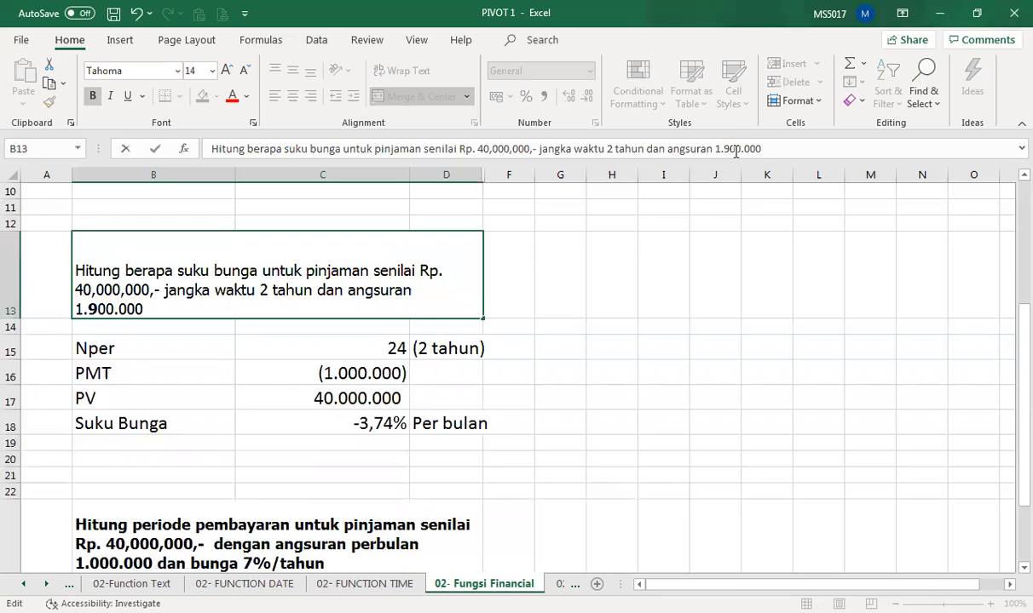
{"action": "key", "text": "Return"}
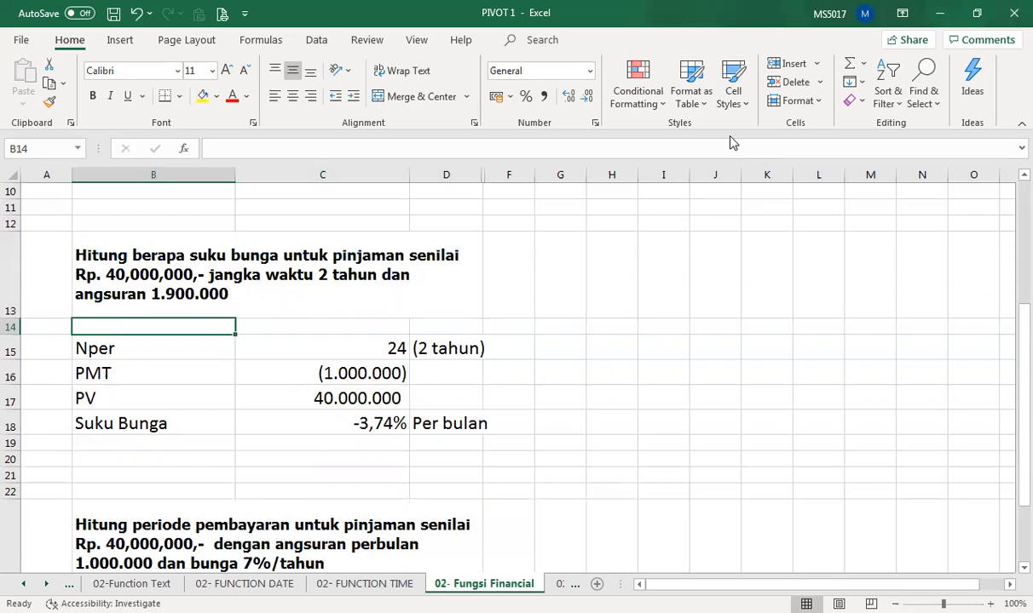
Step: Set the PMT value in C16 of the interest-rate example to -1900000
{"action": "left_click", "coordinate": [350, 349]}
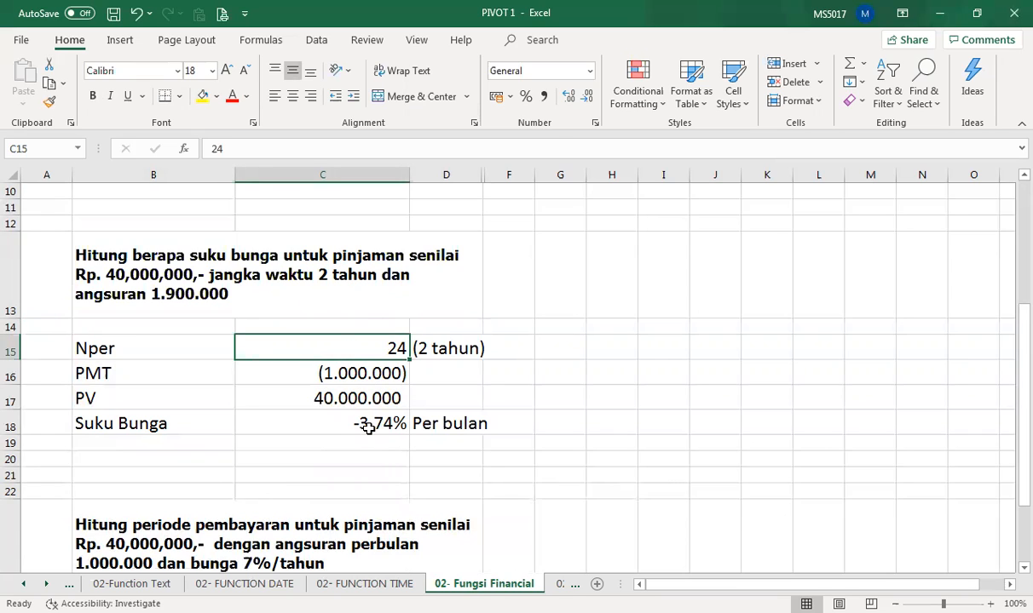
{"action": "left_click", "coordinate": [334, 372]}
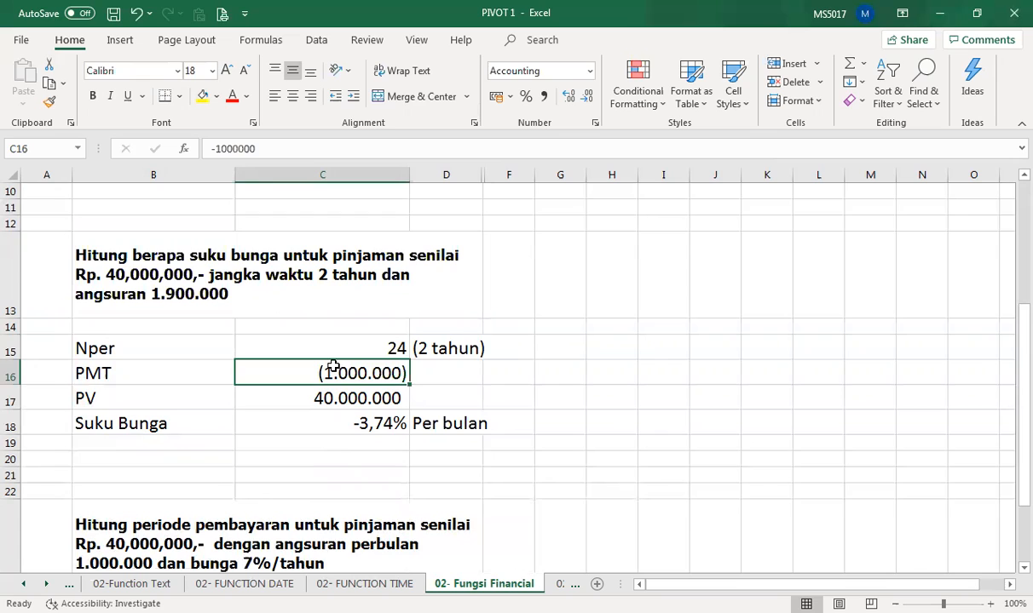
{"action": "left_click", "coordinate": [234, 147]}
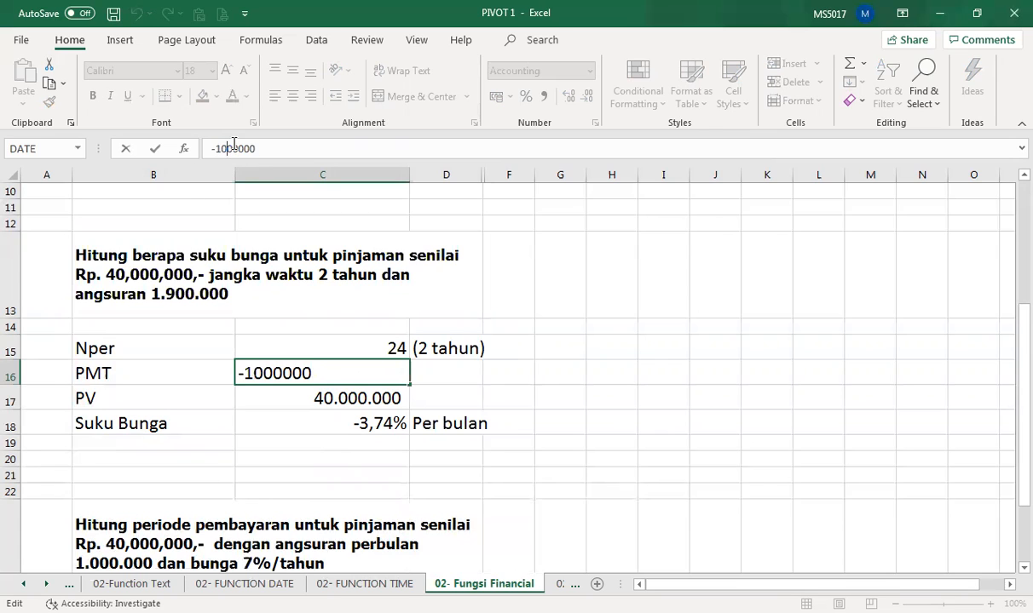
{"action": "key", "text": "Delete"}
{"action": "type", "text": "9"}
{"action": "key", "text": "Return"}
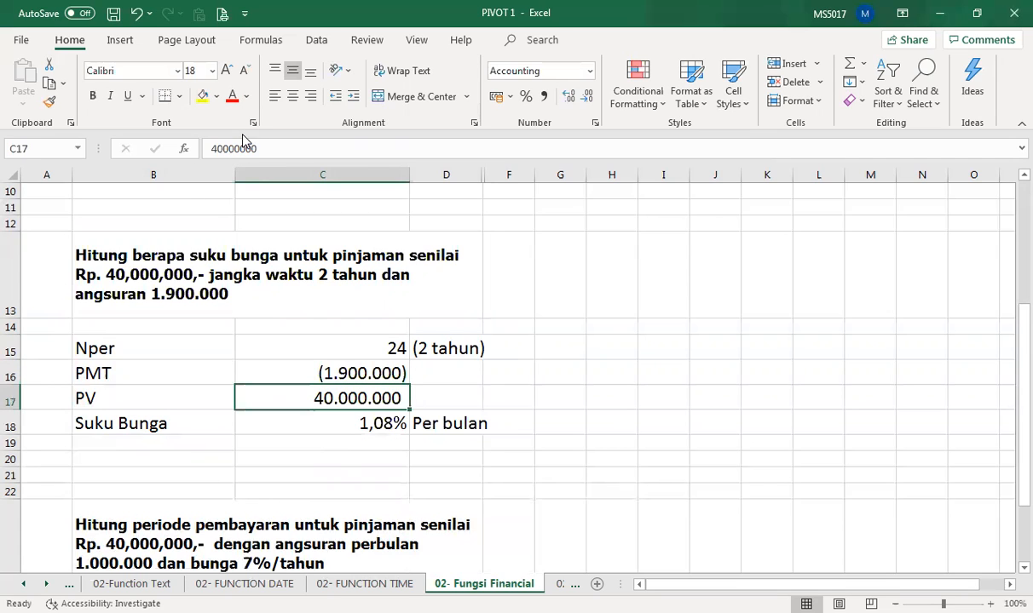
Step: Calculate the monthly interest rate (Suku Bunga) in C18 with the formula =RATE(C15;C16;C17)
{"action": "left_click", "coordinate": [342, 378]}
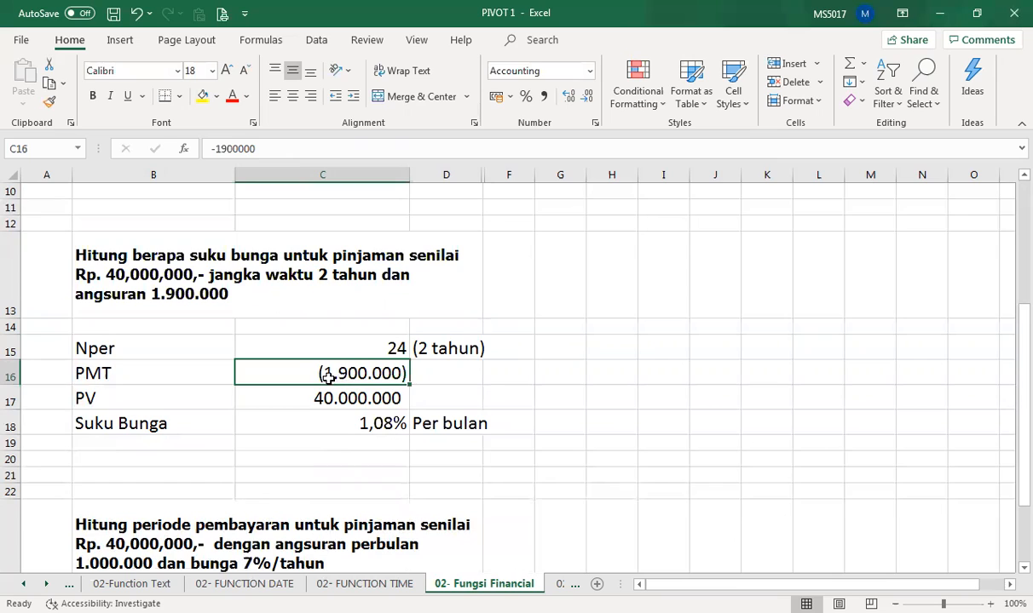
{"action": "left_click", "coordinate": [304, 397]}
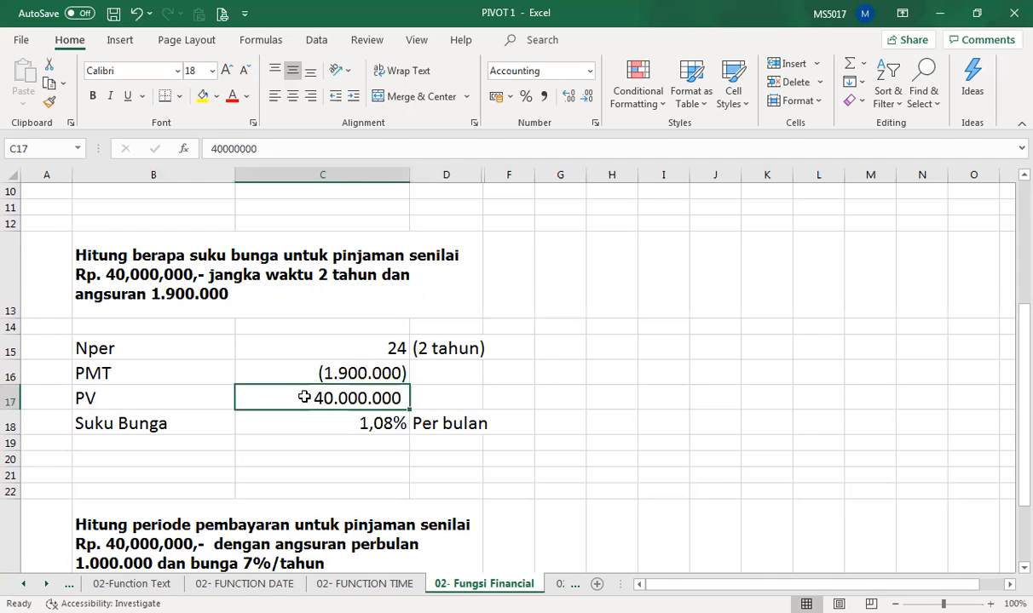
{"action": "left_click", "coordinate": [331, 426]}
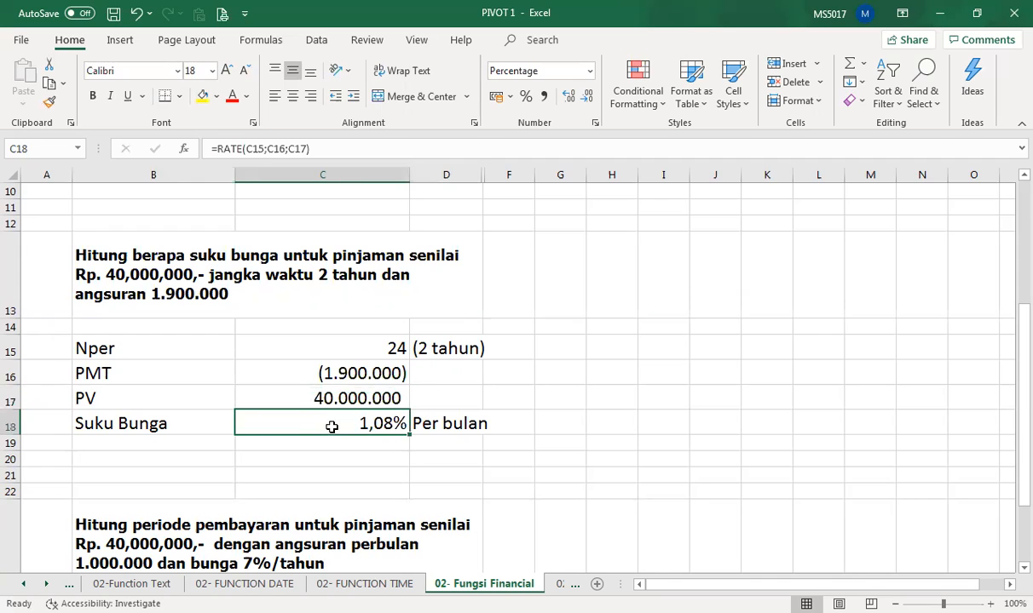
{"action": "type", "text": "="}
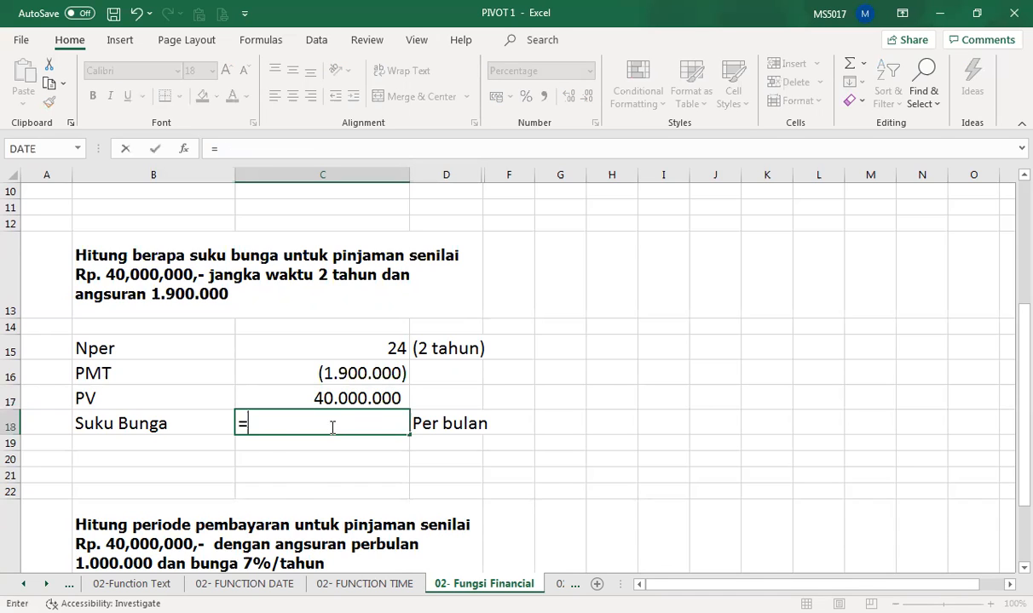
{"action": "type", "text": "r"}
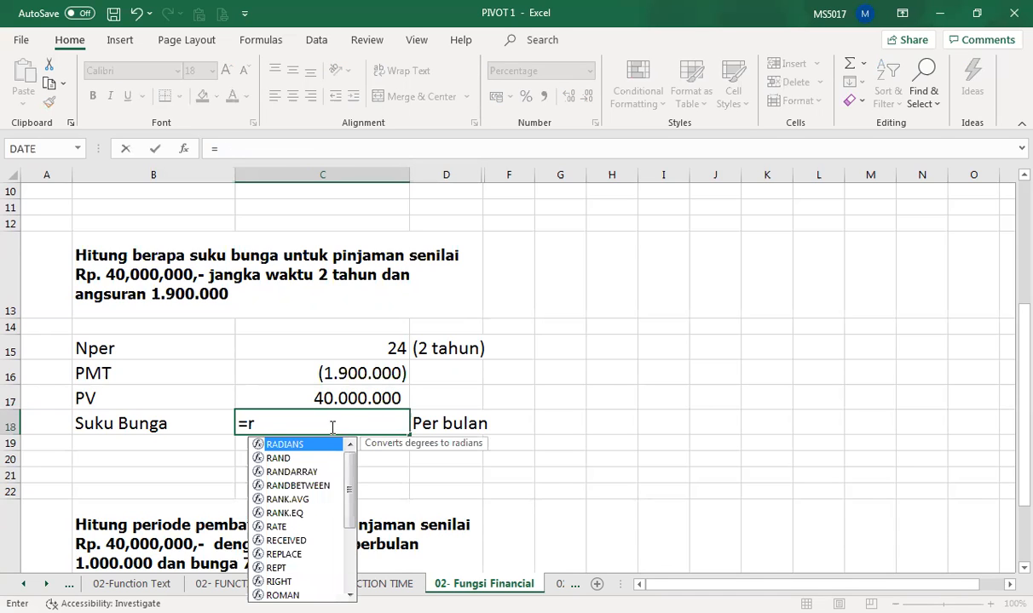
{"action": "type", "text": "ate("}
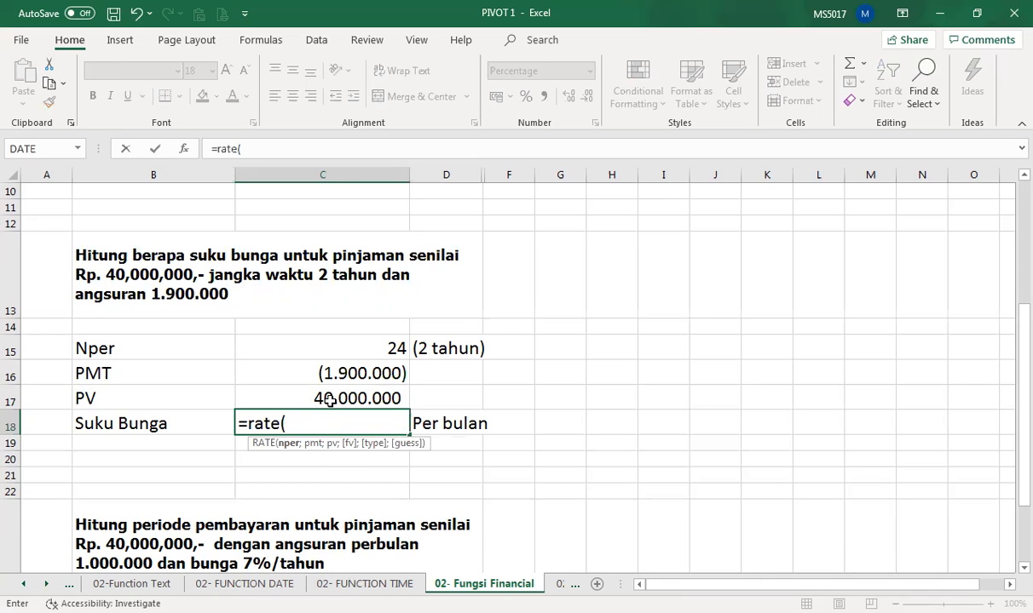
{"action": "left_click", "coordinate": [354, 340]}
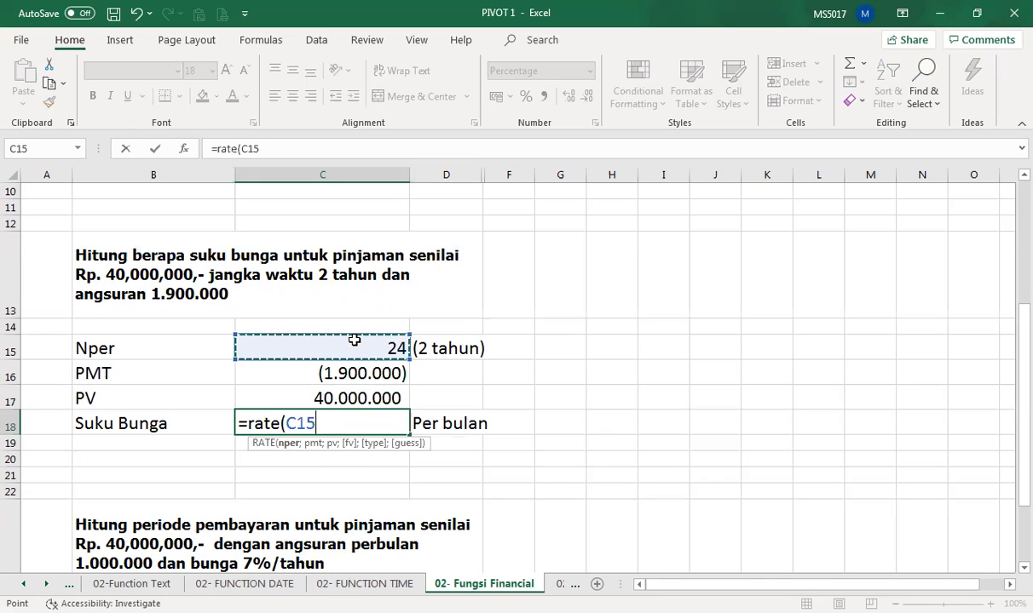
{"action": "type", "text": ";"}
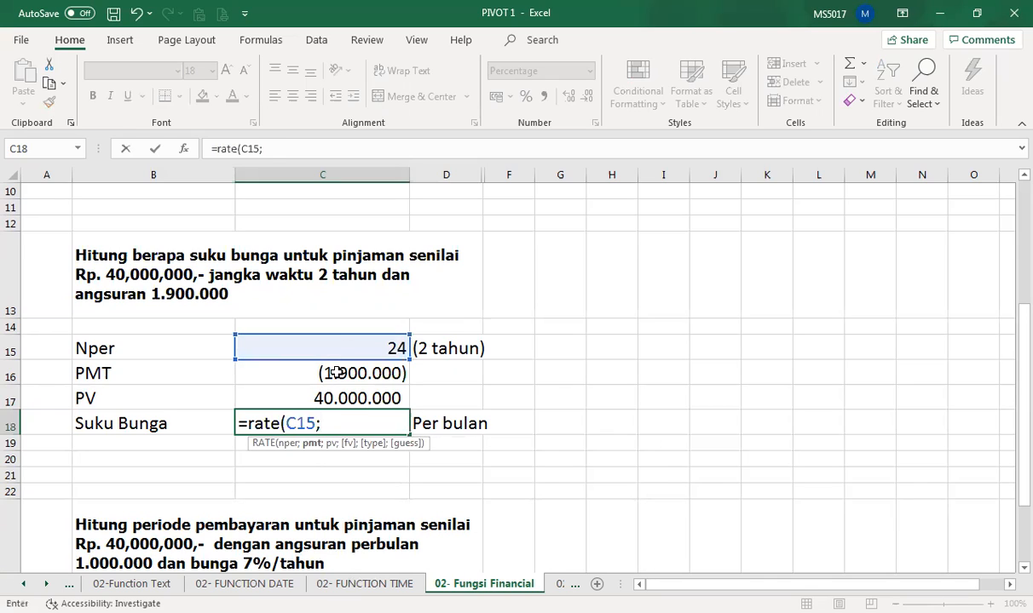
{"action": "left_click", "coordinate": [336, 372]}
{"action": "type", "text": ";"}
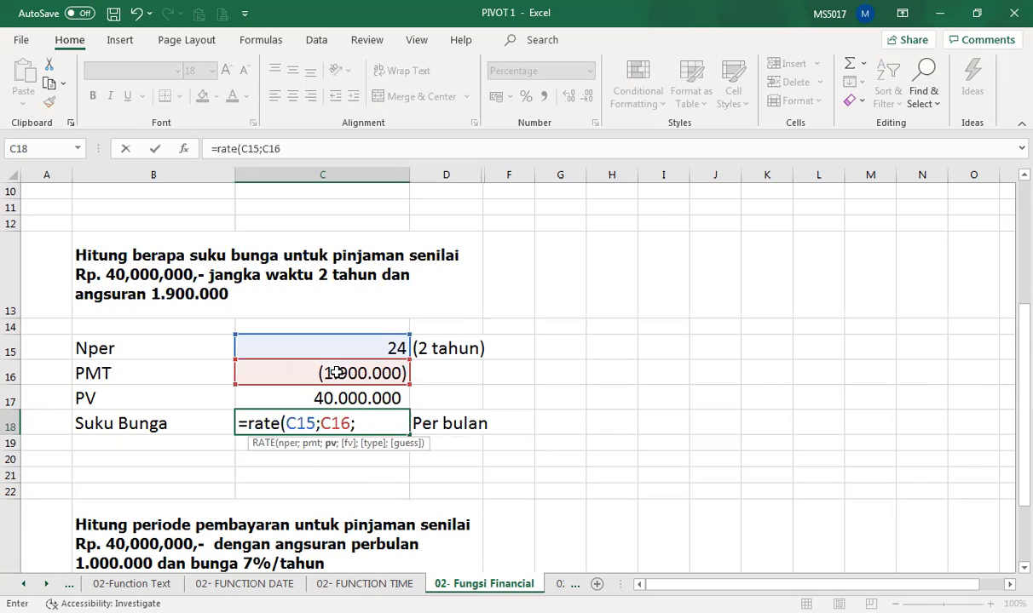
{"action": "left_click", "coordinate": [336, 398]}
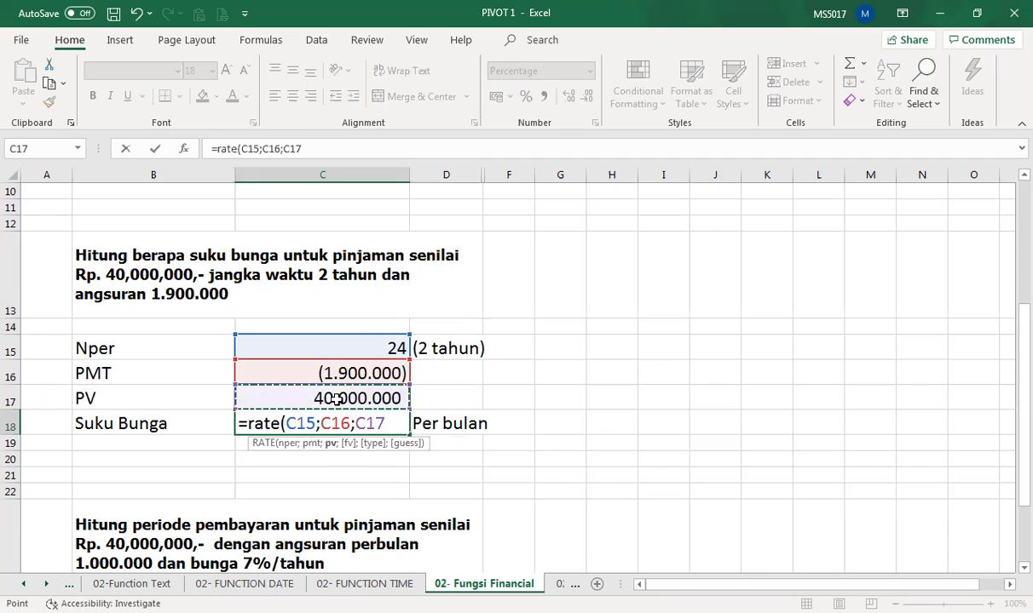
{"action": "type", "text": ")"}
{"action": "key", "text": "Return"}
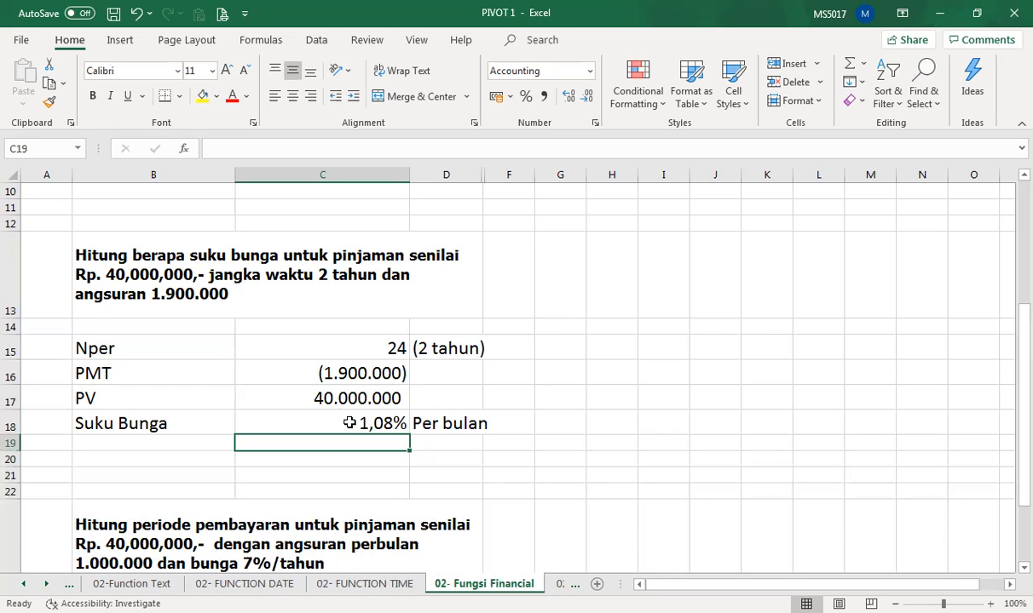
Step: Set the Nper value in C15 of the interest-rate example to 2
{"action": "left_click", "coordinate": [378, 342]}
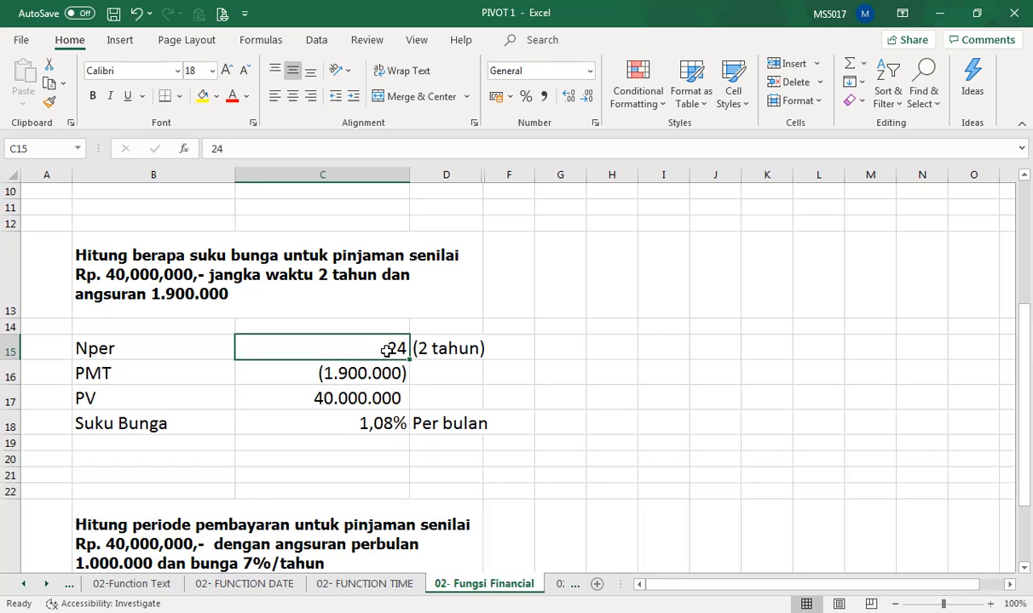
{"action": "type", "text": "2"}
{"action": "left_click", "coordinate": [489, 375]}
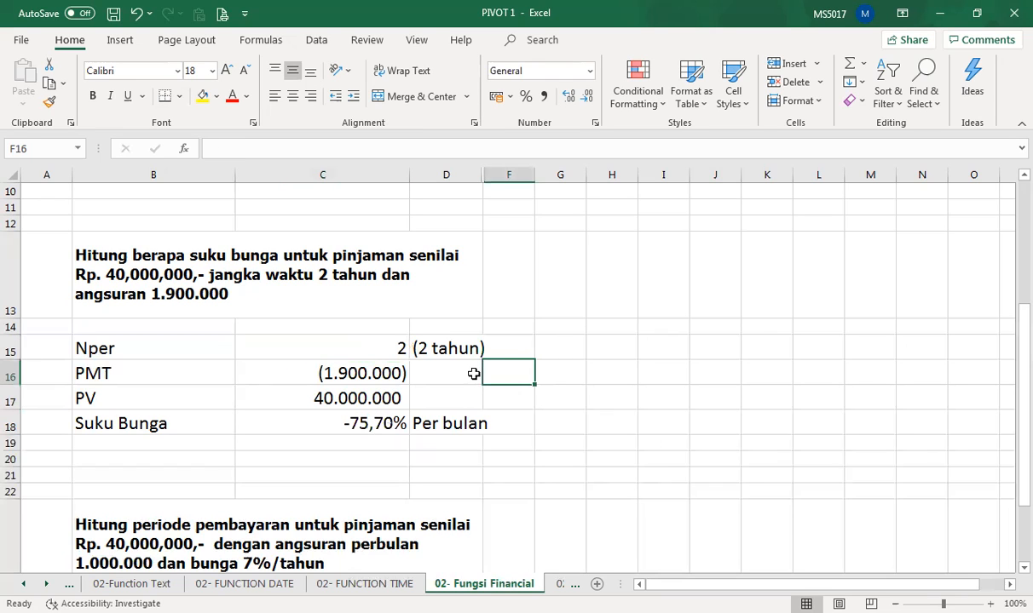
{"action": "left_click", "coordinate": [348, 341]}
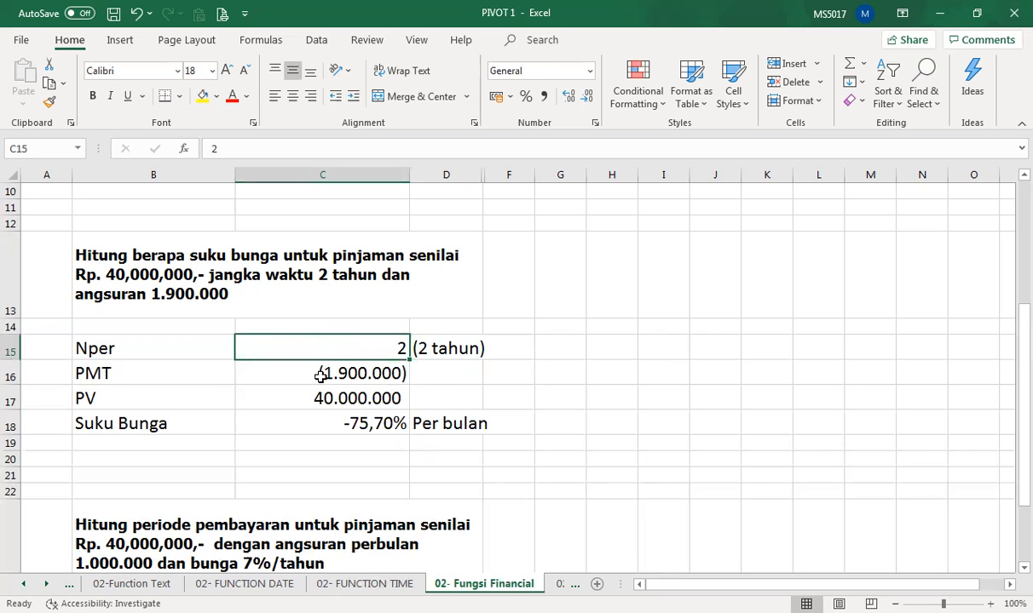
Step: Rewrite the interest-rate formula in C18 as =RATE(C15*12;C16;C17), converting the years in Nper to months
{"action": "left_click", "coordinate": [338, 426]}
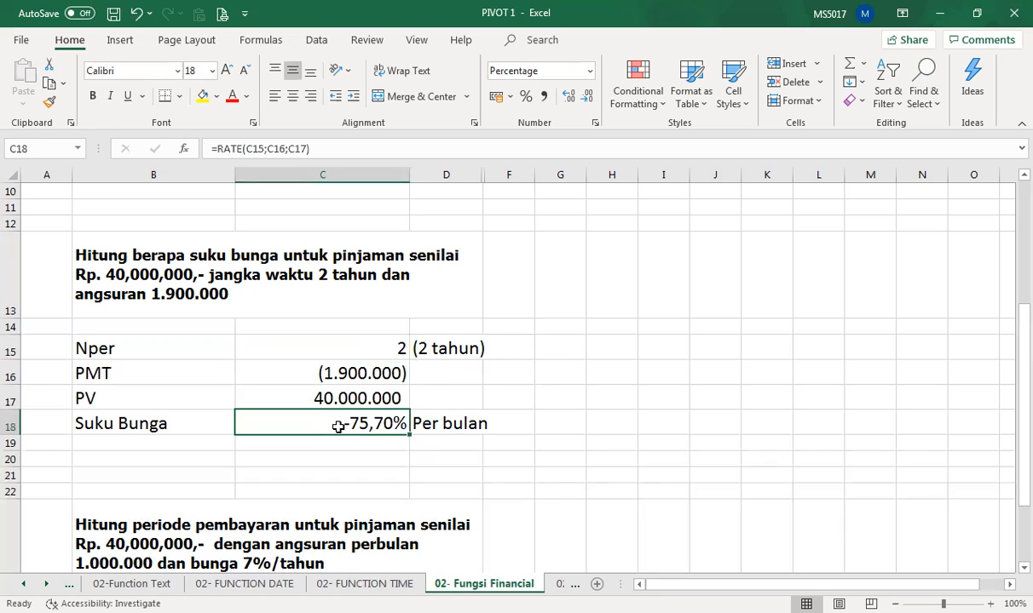
{"action": "left_click", "coordinate": [265, 145]}
{"action": "left_click_drag", "start_coordinate": [310, 144], "coordinate": [246, 140]}
{"action": "key", "text": "BackSpace"}
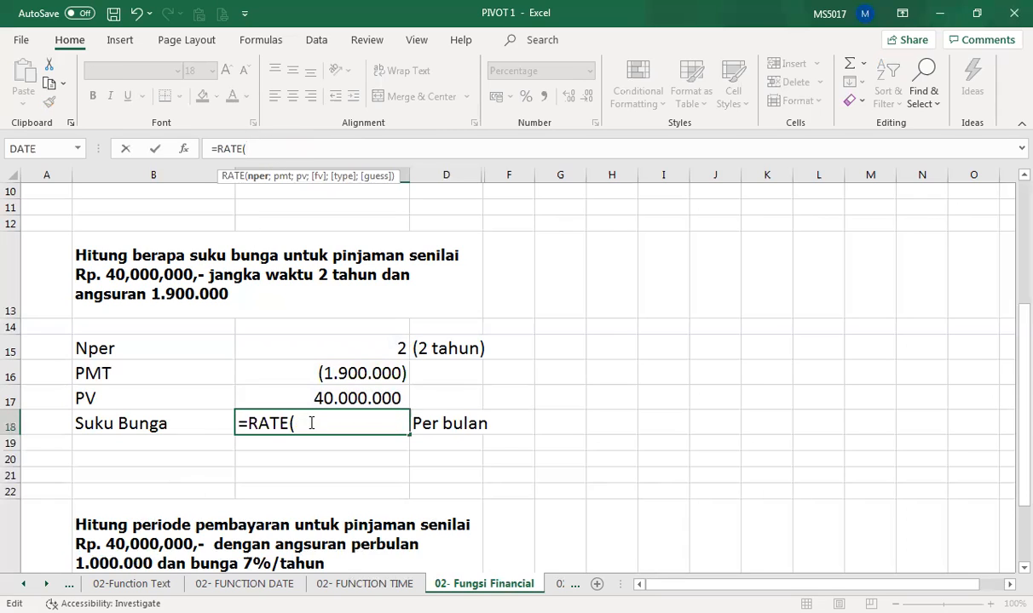
{"action": "left_click", "coordinate": [313, 352]}
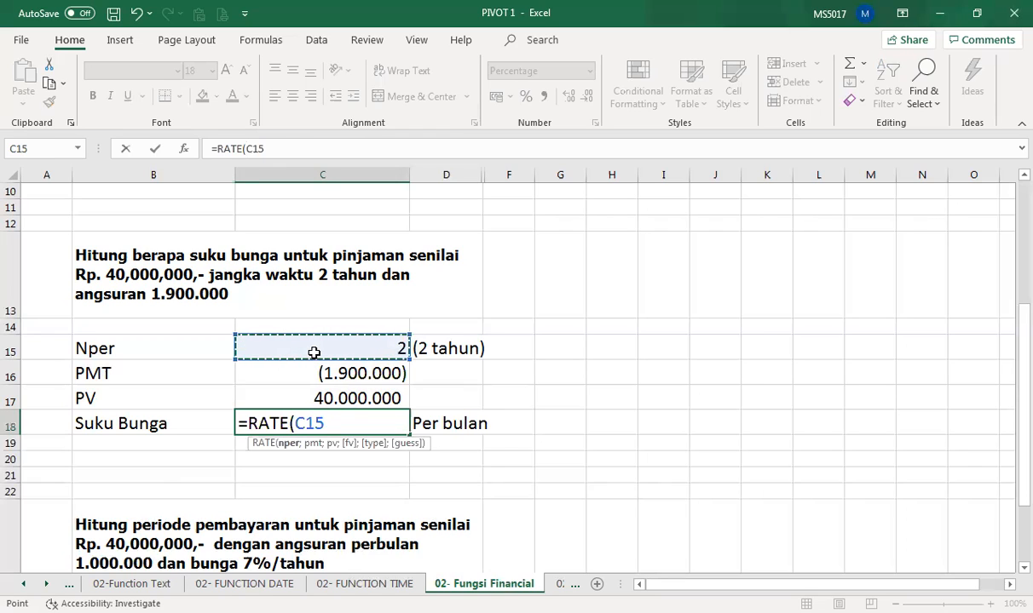
{"action": "type", "text": "*"}
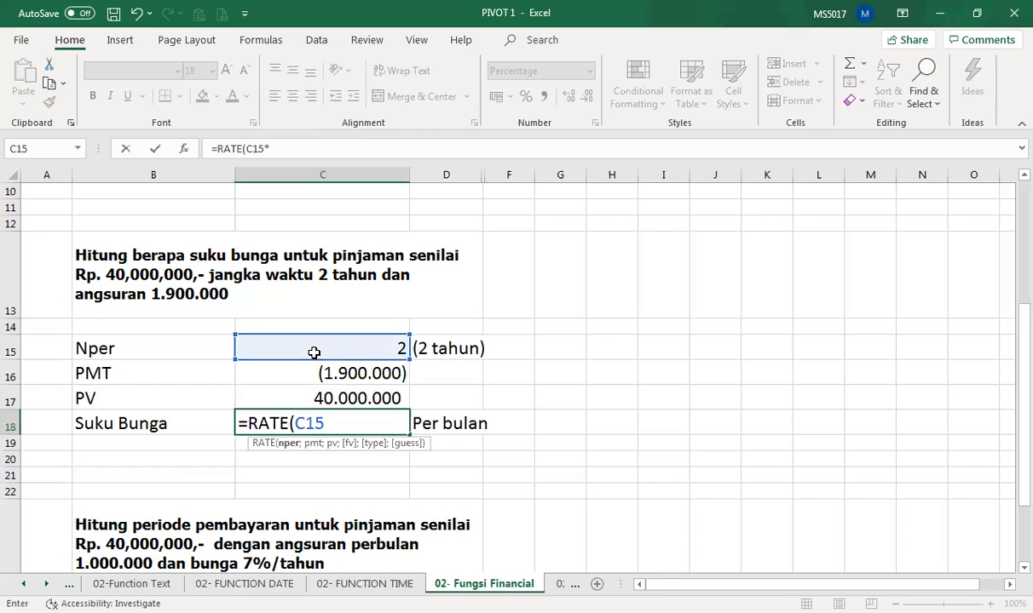
{"action": "type", "text": "12;"}
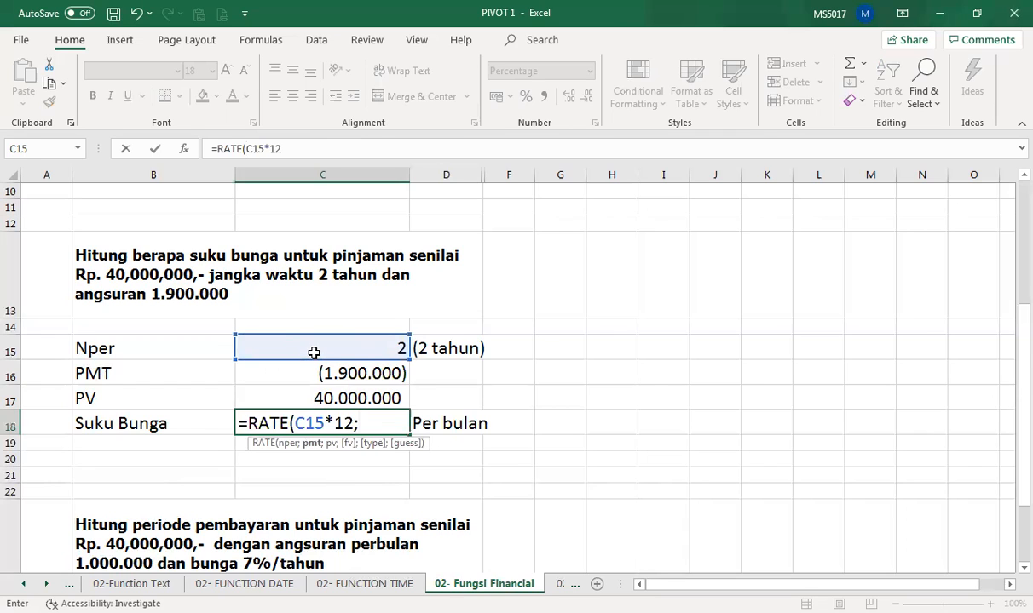
{"action": "left_click", "coordinate": [317, 372]}
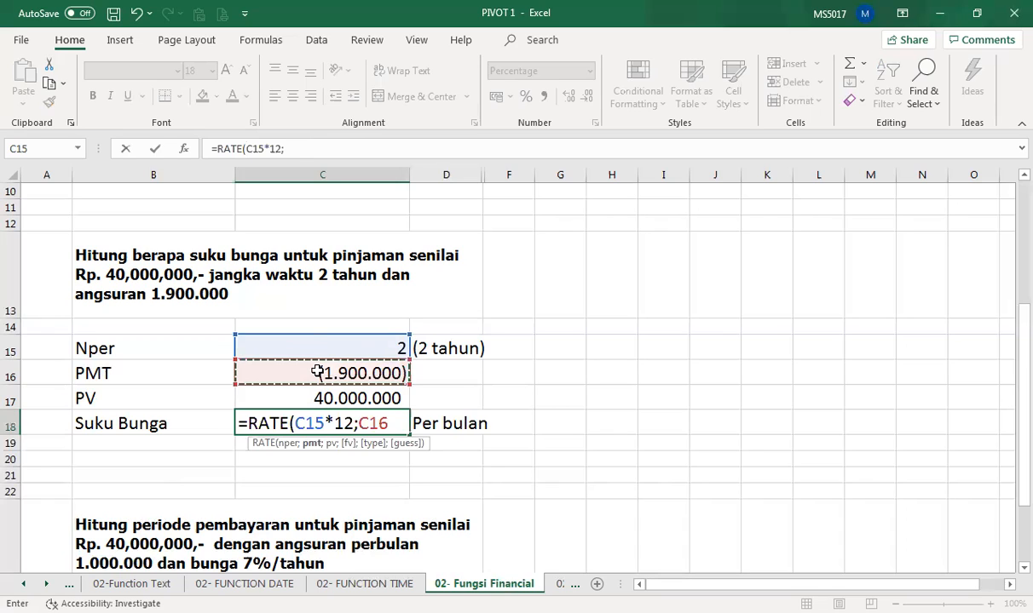
{"action": "type", "text": ";"}
{"action": "left_click", "coordinate": [337, 398]}
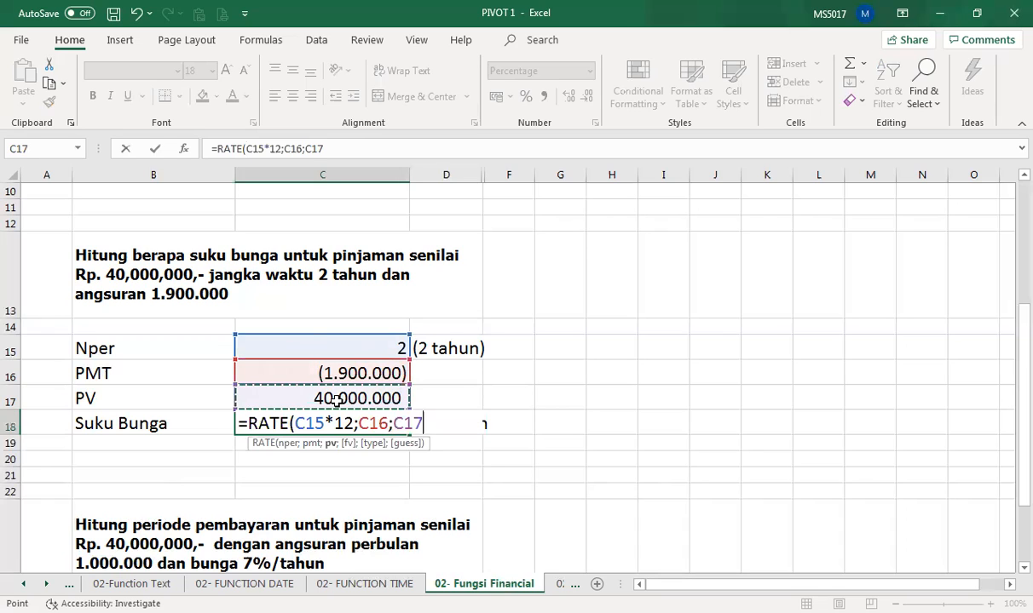
{"action": "type", "text": ")"}
{"action": "key", "text": "Return"}
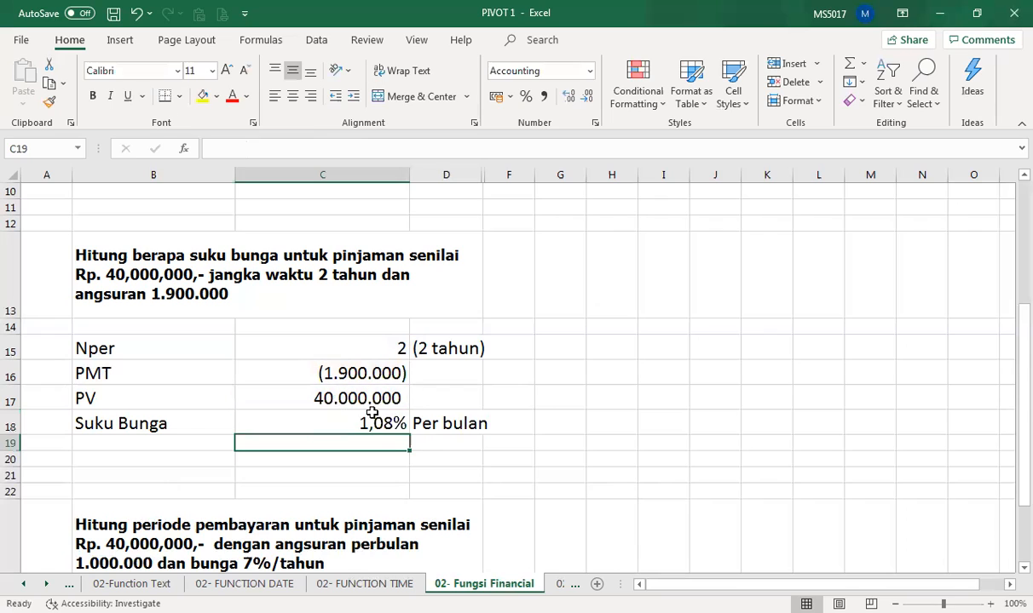
Step: Remove the *12 multiplier from the C18 formula so it reads =RATE(C15;C16;C17)
{"action": "left_click", "coordinate": [369, 418]}
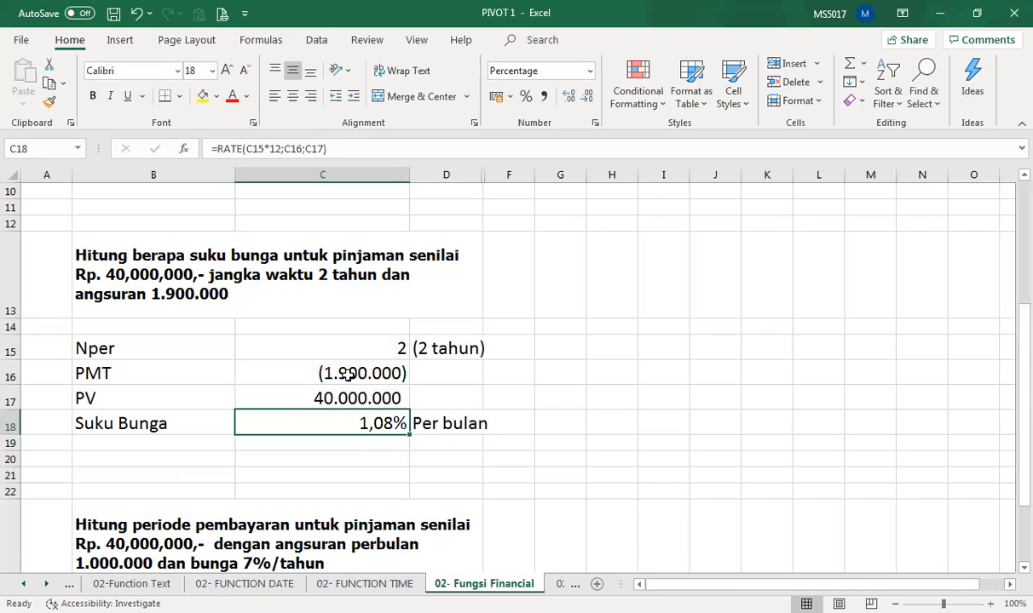
{"action": "left_click", "coordinate": [272, 147]}
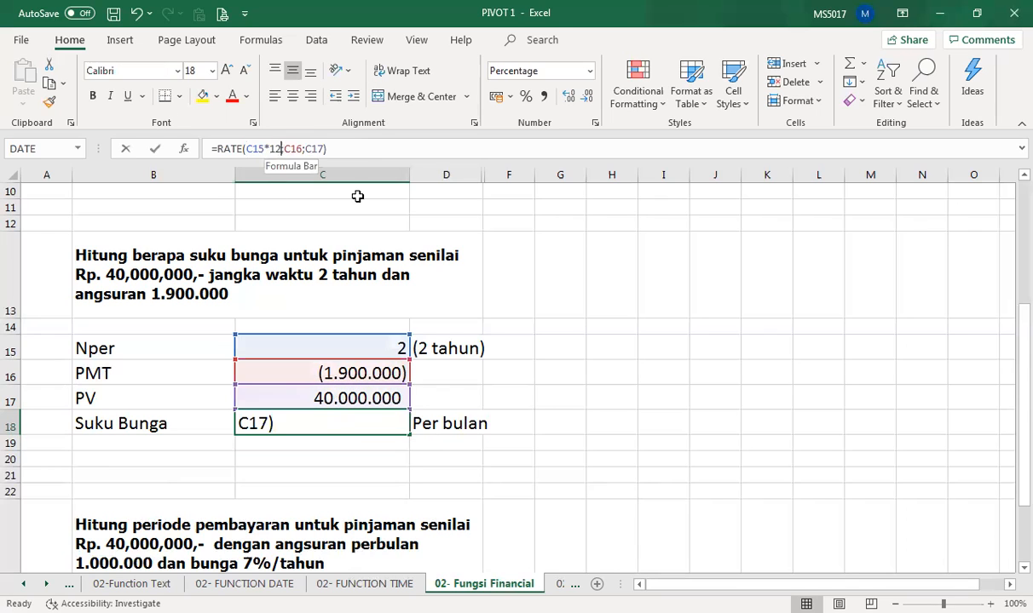
{"action": "key", "text": "Delete"}
{"action": "key", "text": "BackSpace"}
{"action": "key", "text": "BackSpace"}
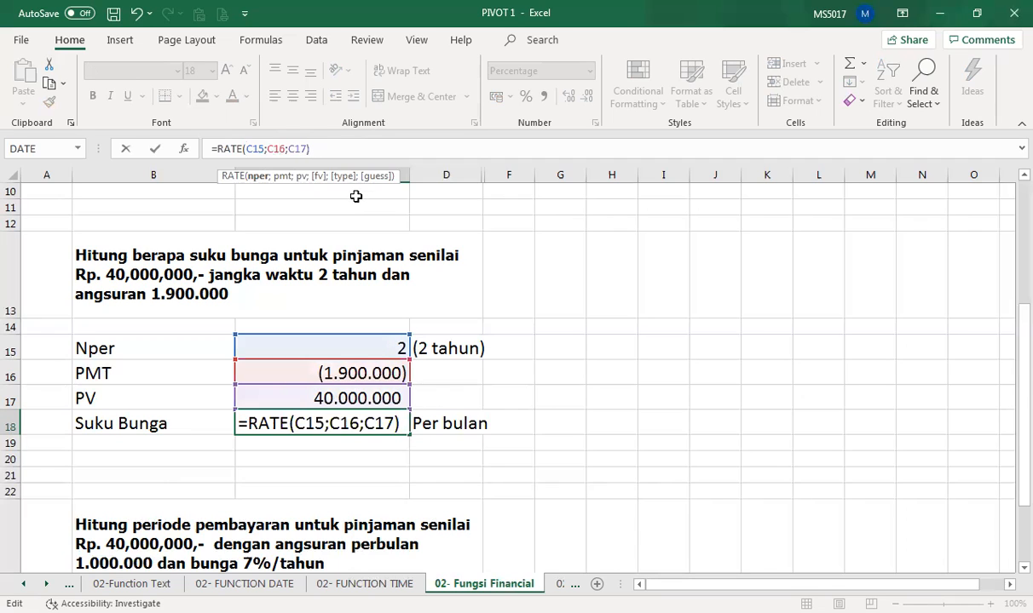
{"action": "key", "text": "Return"}
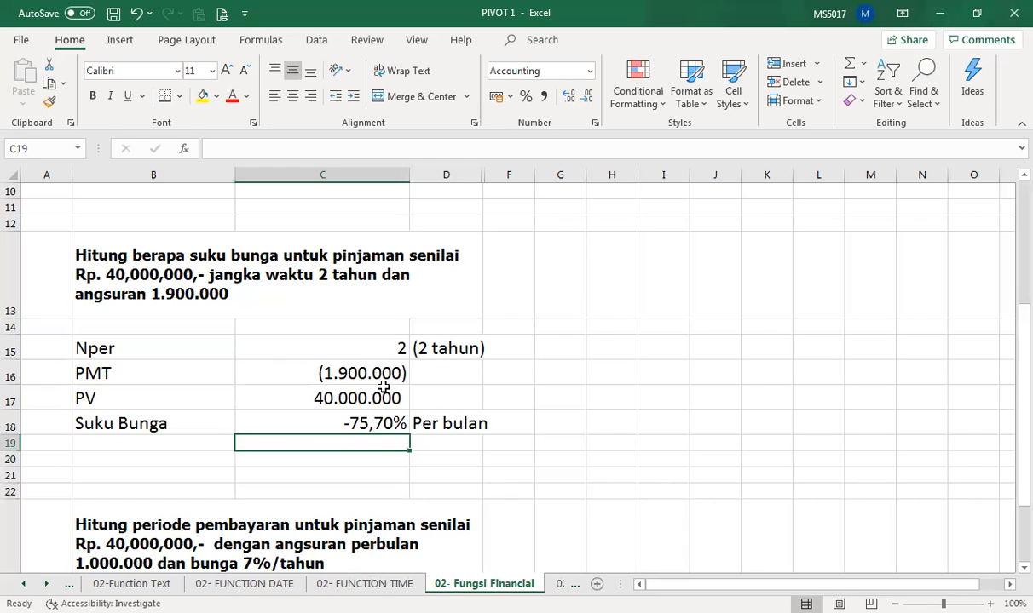
Step: Set the Nper value in C15 of the interest-rate example to 24 months and check the Suku Bunga cell
{"action": "left_click", "coordinate": [372, 424]}
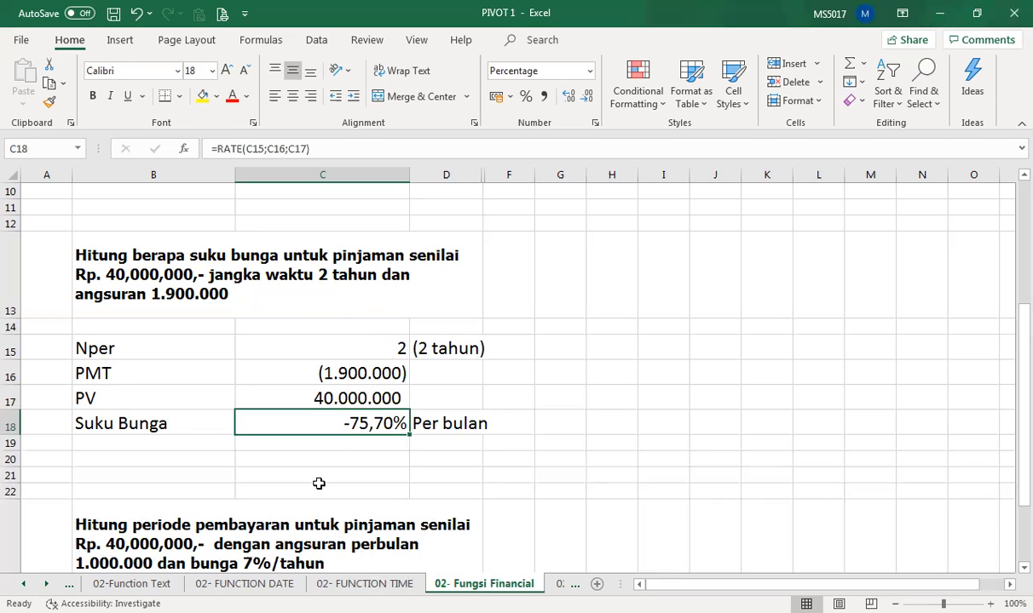
{"action": "left_click", "coordinate": [527, 489]}
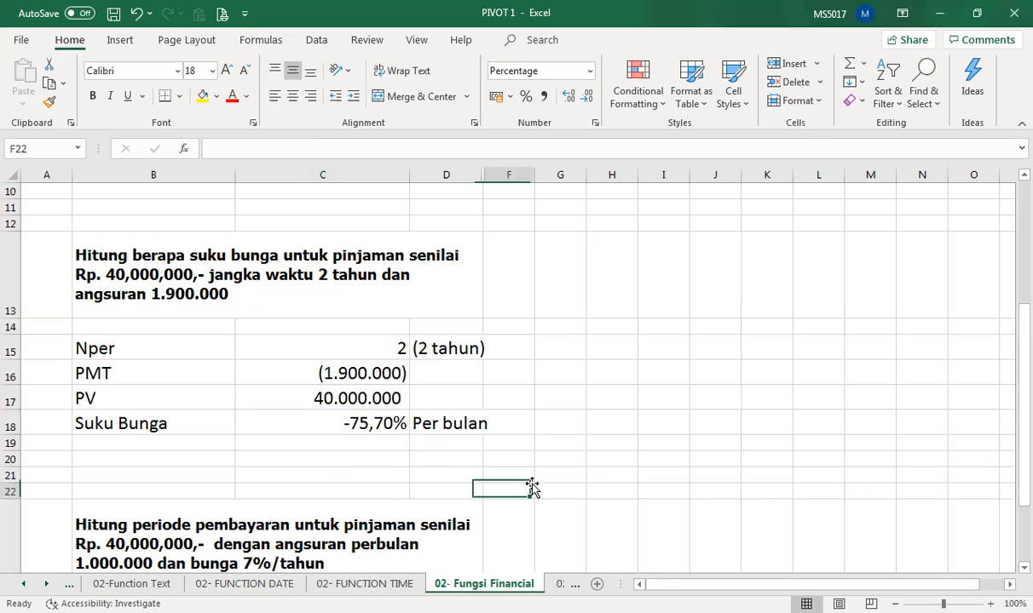
{"action": "left_click", "coordinate": [324, 472]}
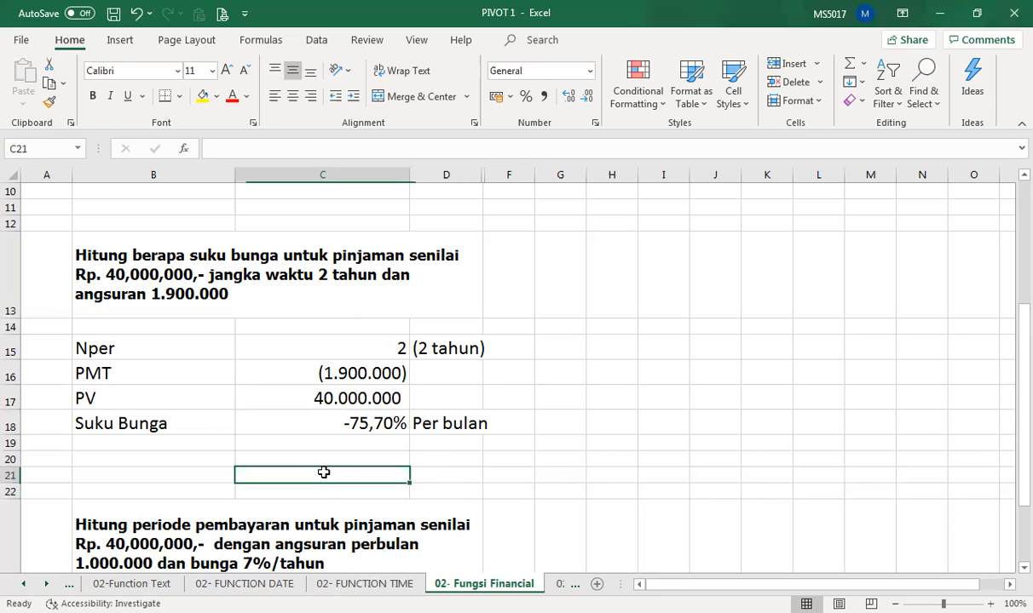
{"action": "left_click", "coordinate": [345, 417]}
{"action": "left_click", "coordinate": [378, 344]}
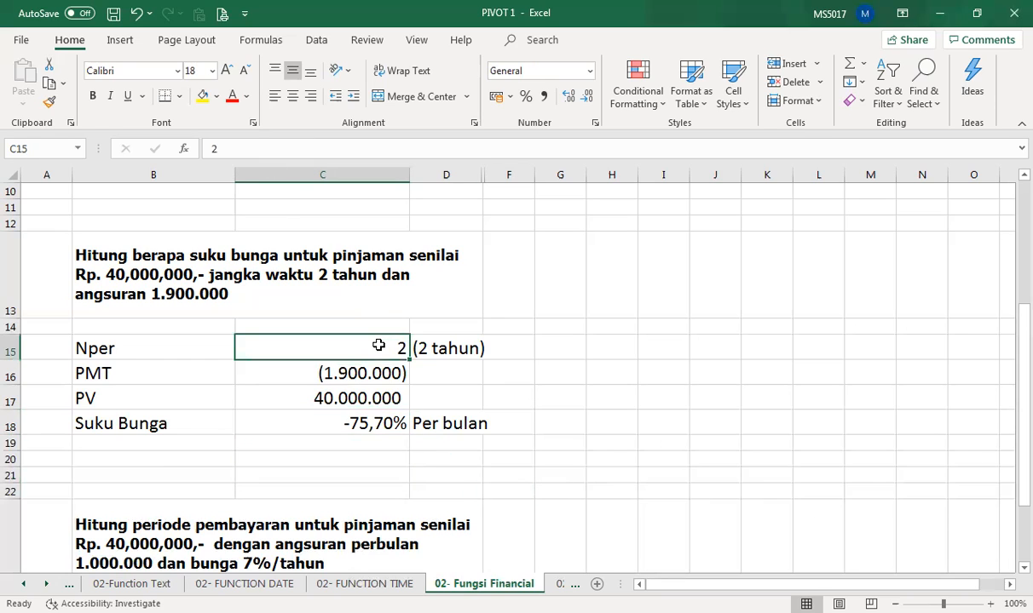
{"action": "double_click", "coordinate": [381, 344]}
{"action": "type", "text": "4"}
{"action": "key", "text": "Return"}
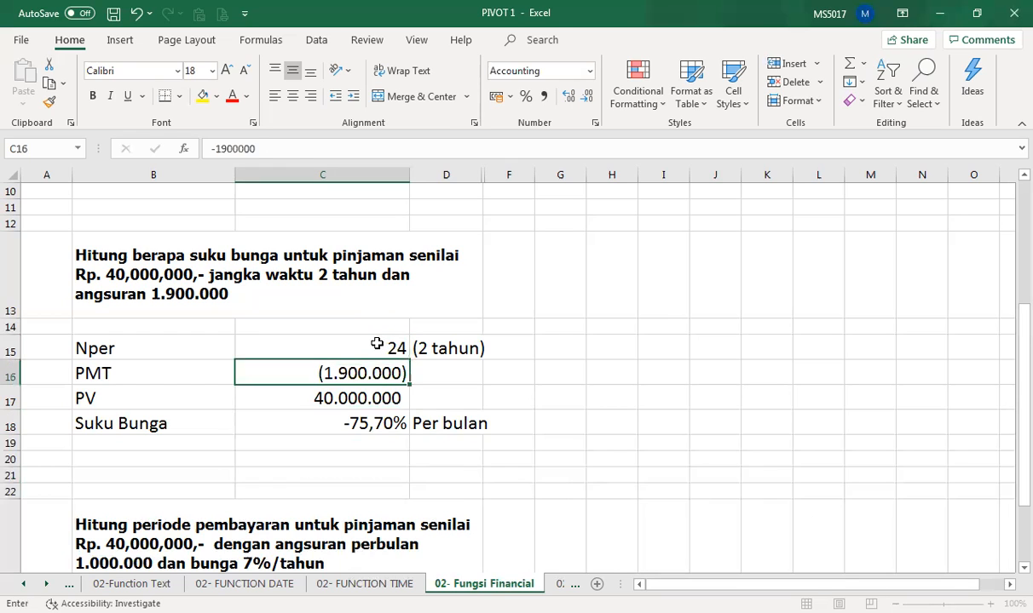
{"action": "left_click", "coordinate": [352, 421]}
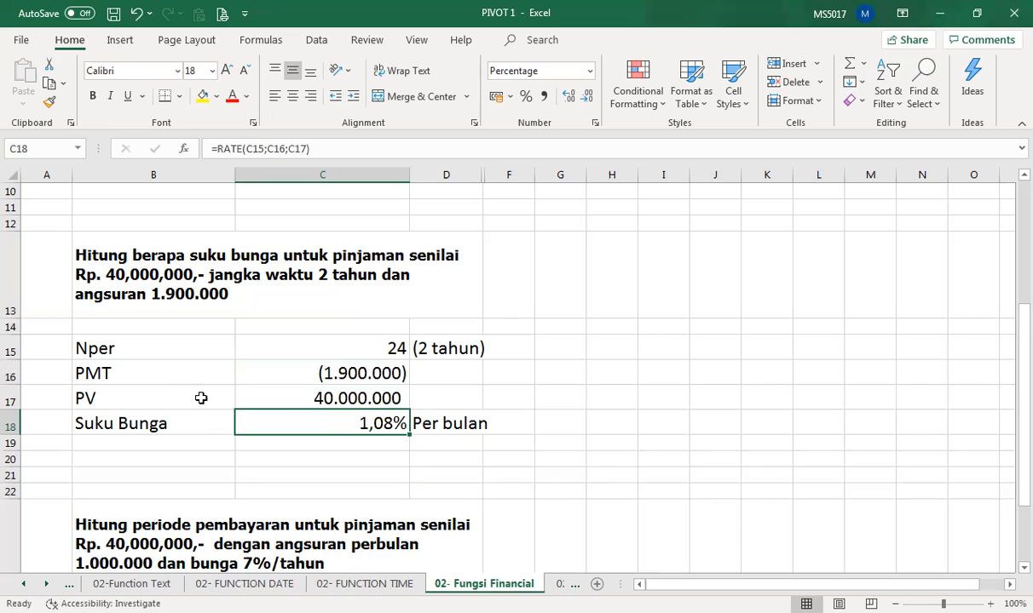
{"action": "scroll", "coordinate": [240, 413], "scroll_direction": "up", "scroll_amount": 3}
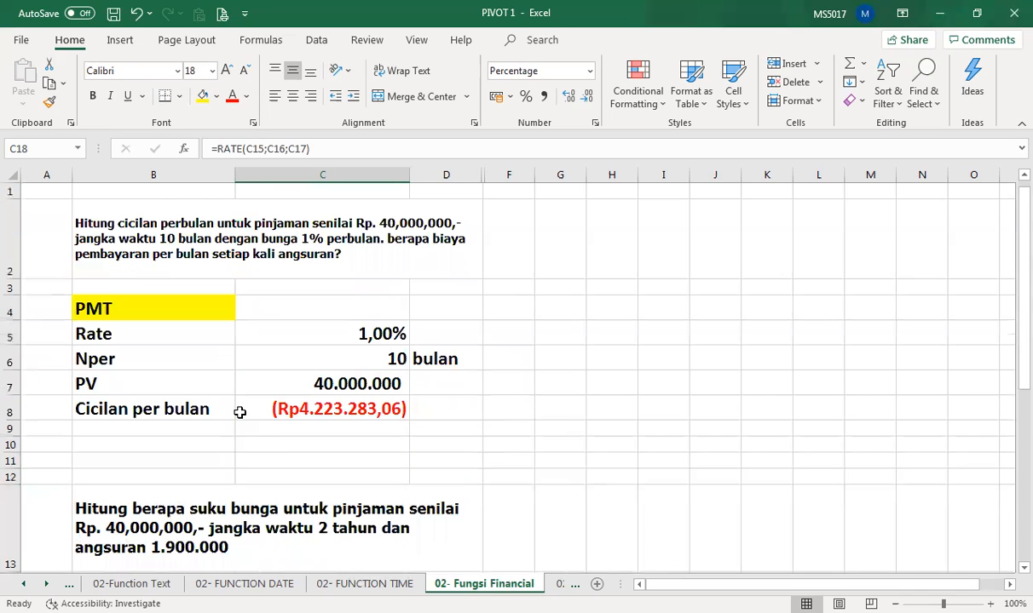
{"action": "left_click", "coordinate": [128, 409]}
{"action": "scroll", "coordinate": [128, 408], "scroll_direction": "down", "scroll_amount": 2}
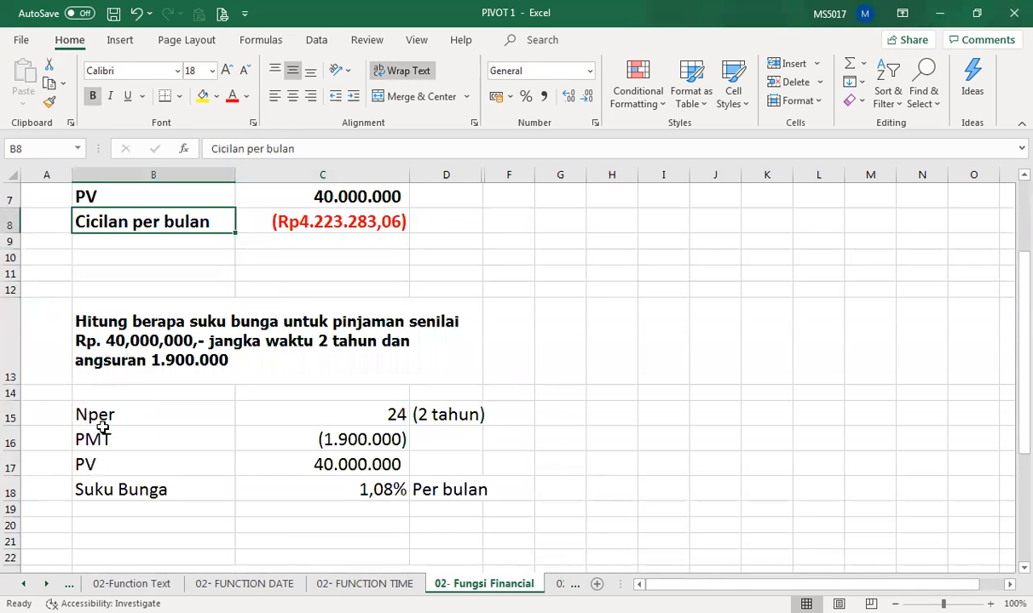
{"action": "scroll", "coordinate": [105, 490], "scroll_direction": "up", "scroll_amount": 2}
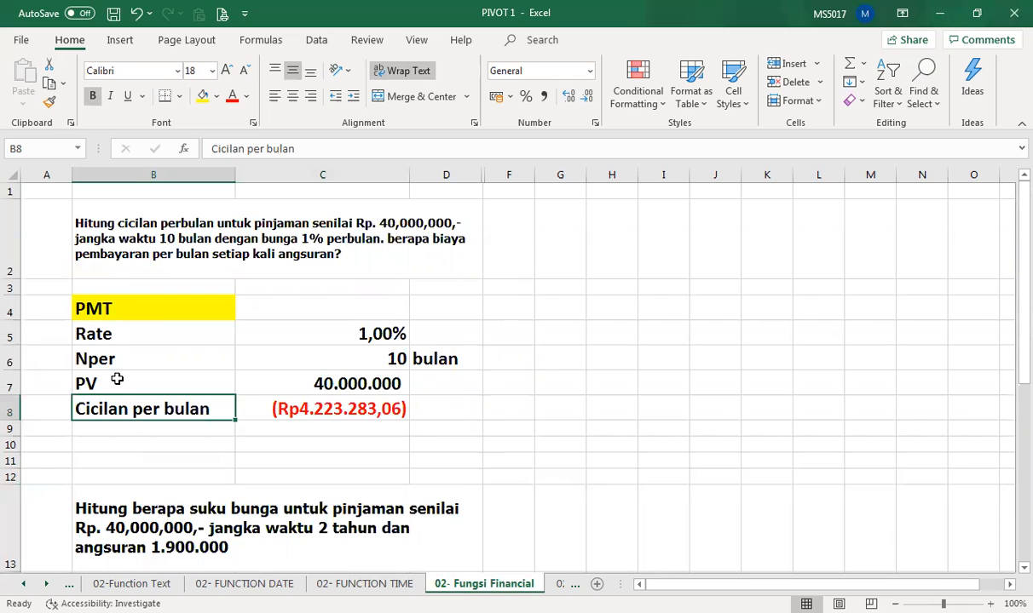
{"action": "scroll", "coordinate": [122, 399], "scroll_direction": "down", "scroll_amount": 3}
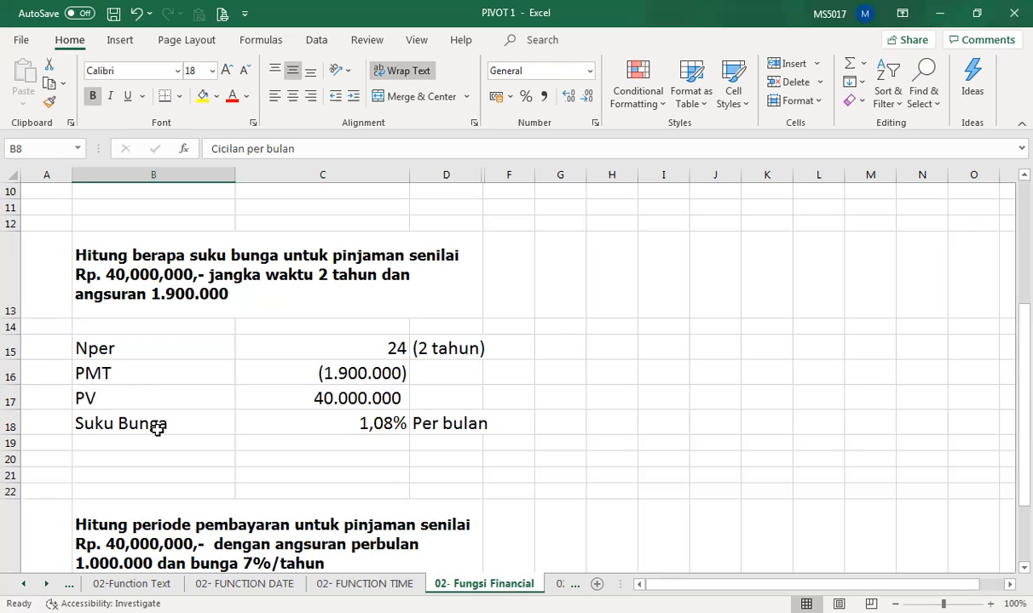
Step: Rewrite the Jumlah Periode formula in C28 of the payment-period example as =NPER(C25/12;C26;C27)
{"action": "scroll", "coordinate": [156, 428], "scroll_direction": "down", "scroll_amount": 3}
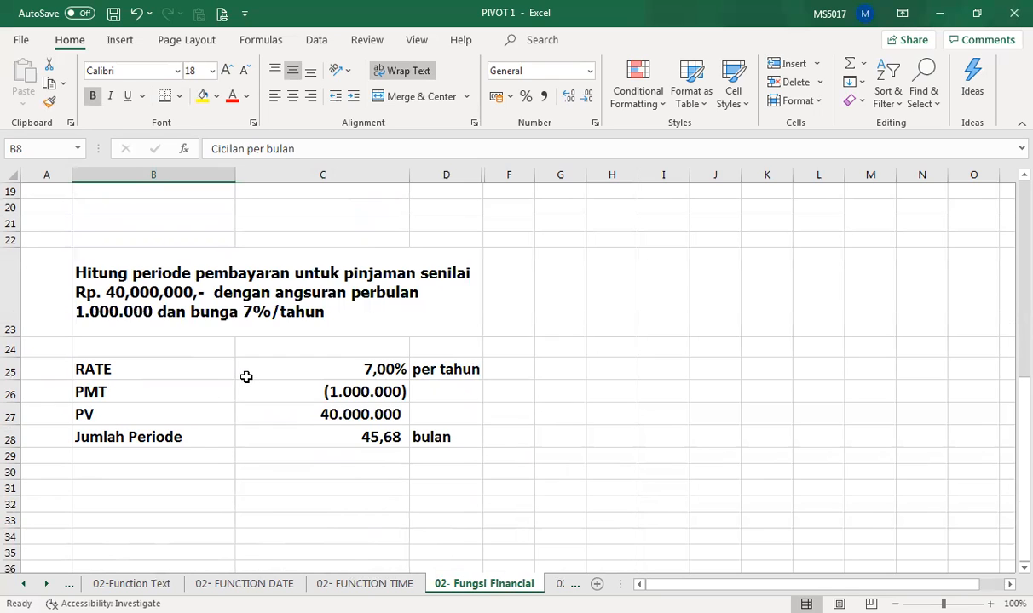
{"action": "left_click", "coordinate": [314, 366]}
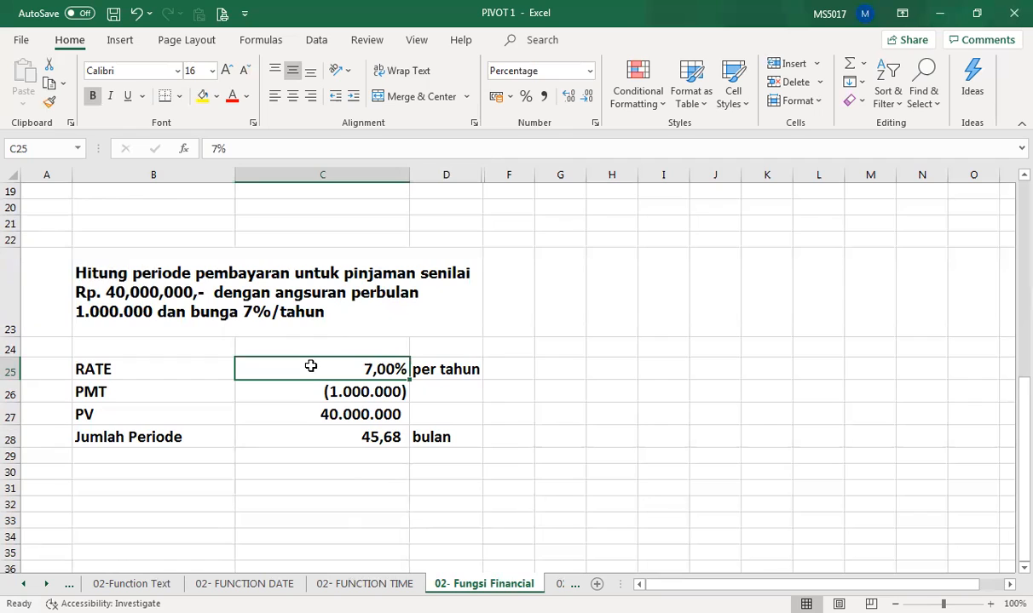
{"action": "left_click", "coordinate": [352, 437]}
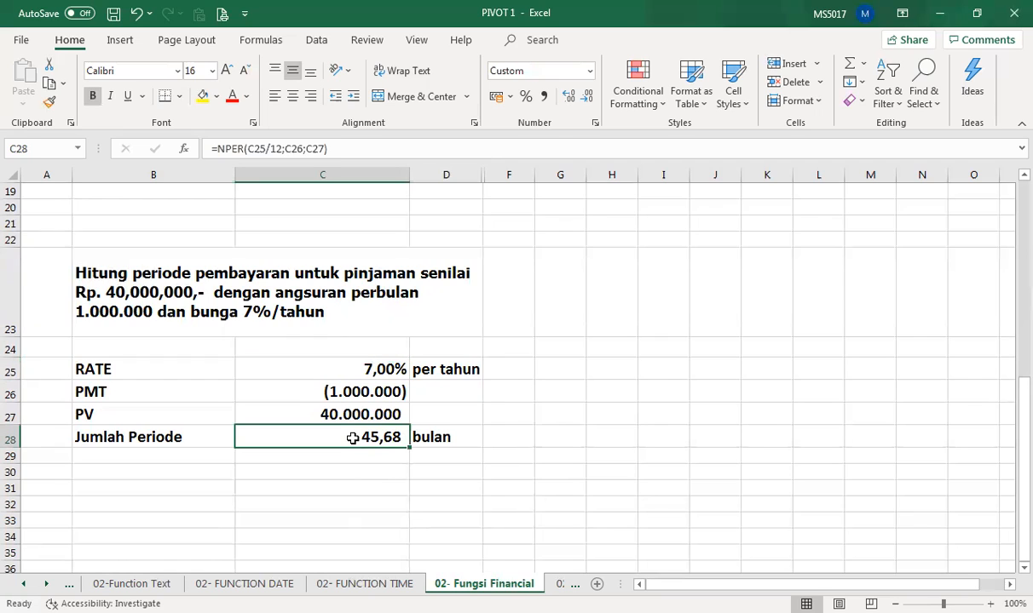
{"action": "type", "text": "="}
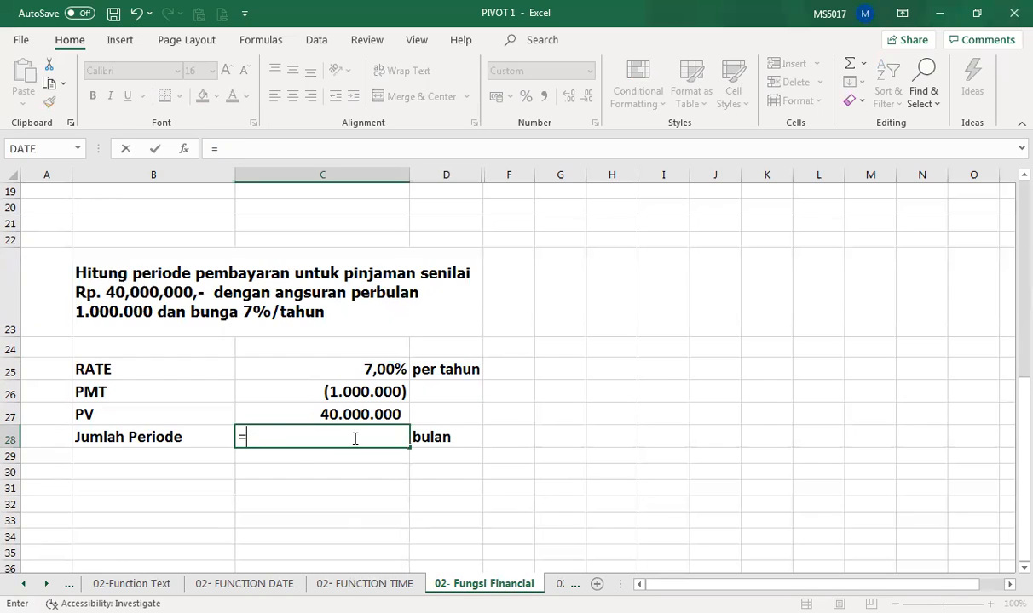
{"action": "type", "text": "nper("}
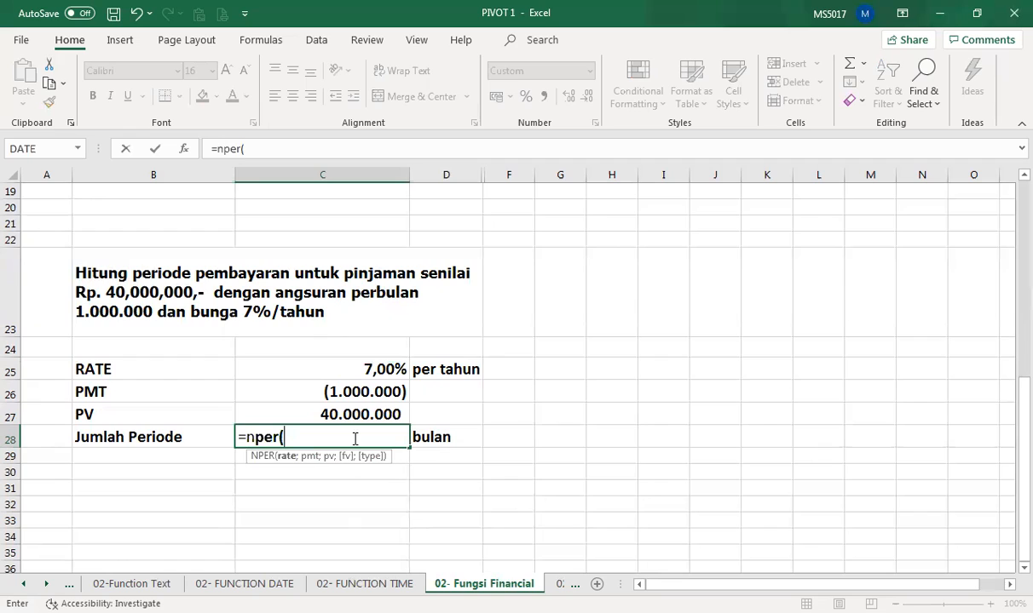
{"action": "left_click", "coordinate": [359, 371]}
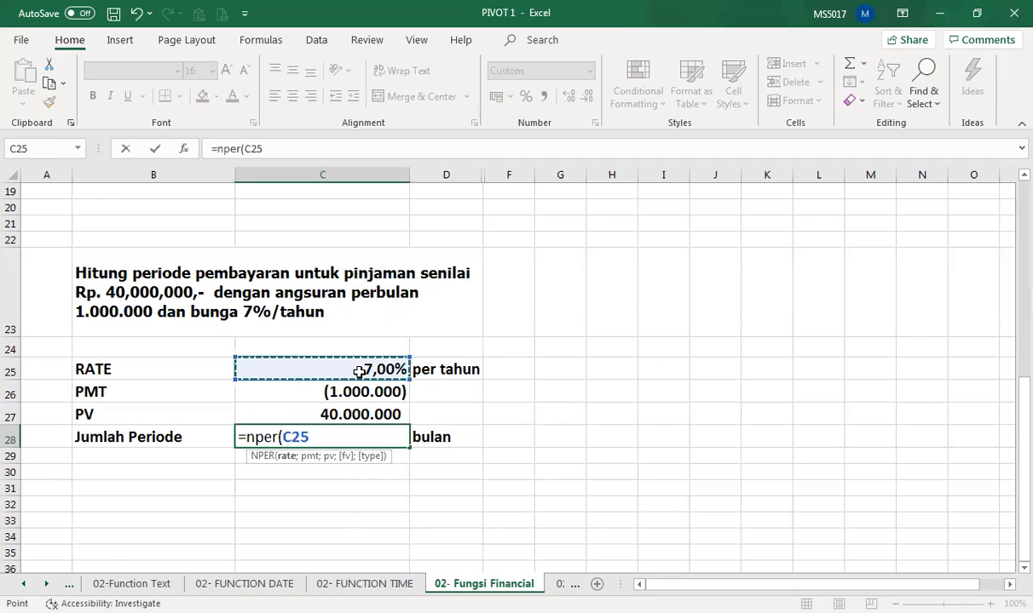
{"action": "type", "text": "/12"}
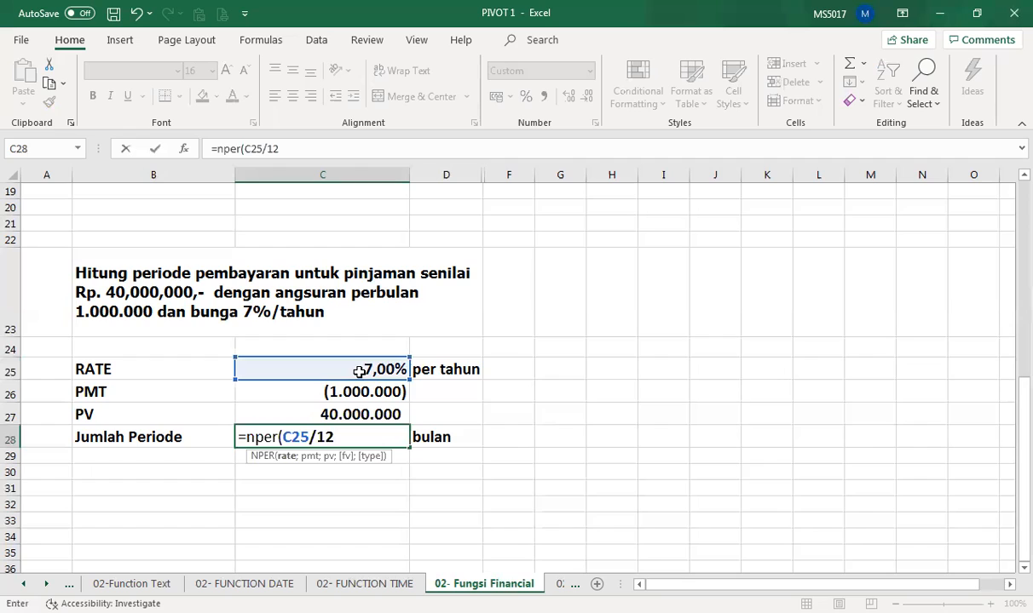
{"action": "type", "text": ";"}
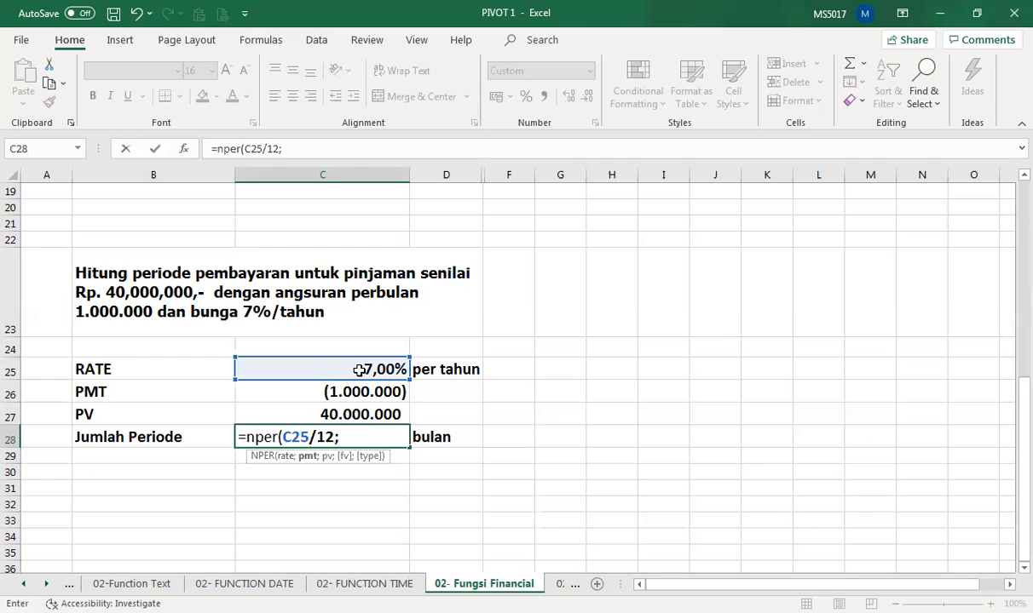
{"action": "left_click", "coordinate": [362, 390]}
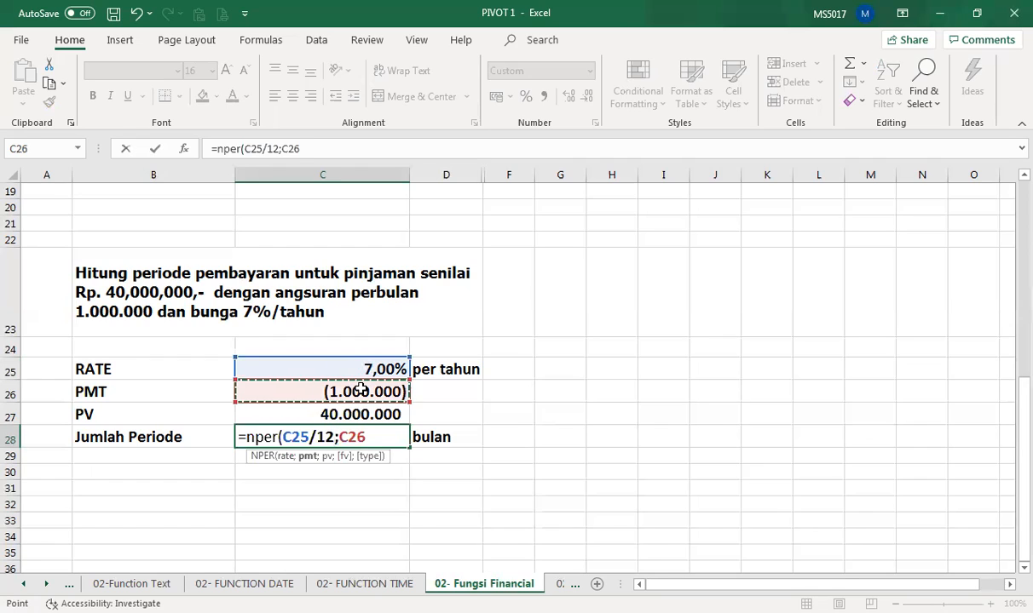
{"action": "type", "text": ";"}
{"action": "left_click", "coordinate": [343, 416]}
{"action": "type", "text": ")"}
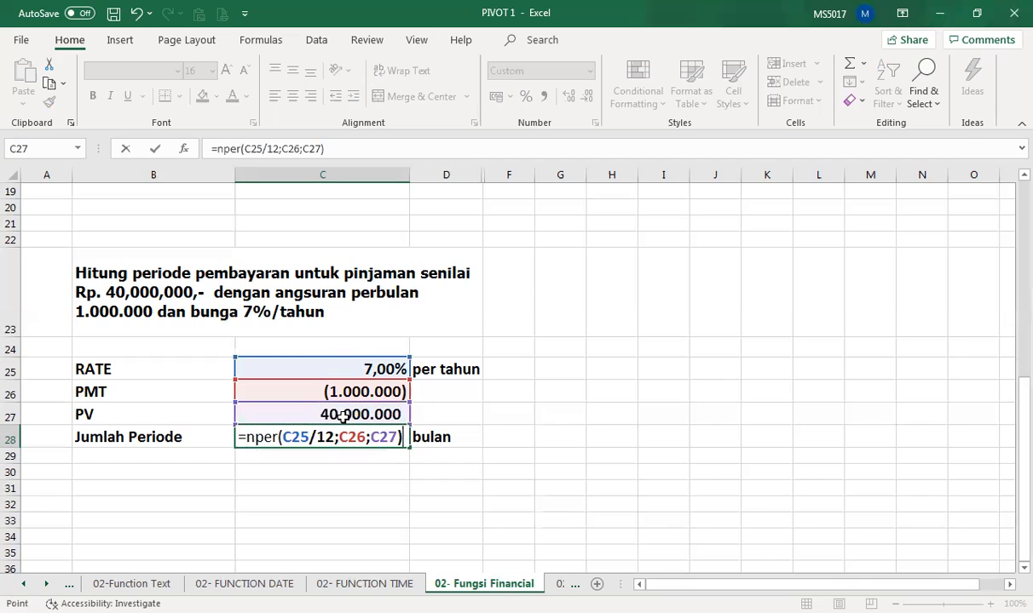
{"action": "key", "text": "Return"}
{"action": "left_click", "coordinate": [386, 437]}
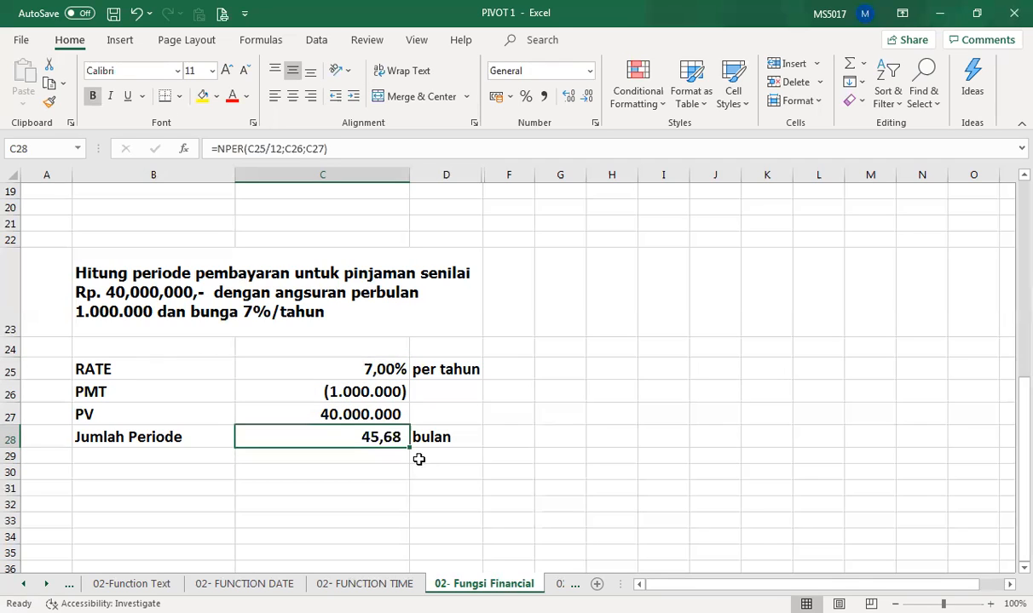
Step: Convert the RATE value in C25 to a monthly rate with the formula =7%/12
{"action": "left_click", "coordinate": [367, 366]}
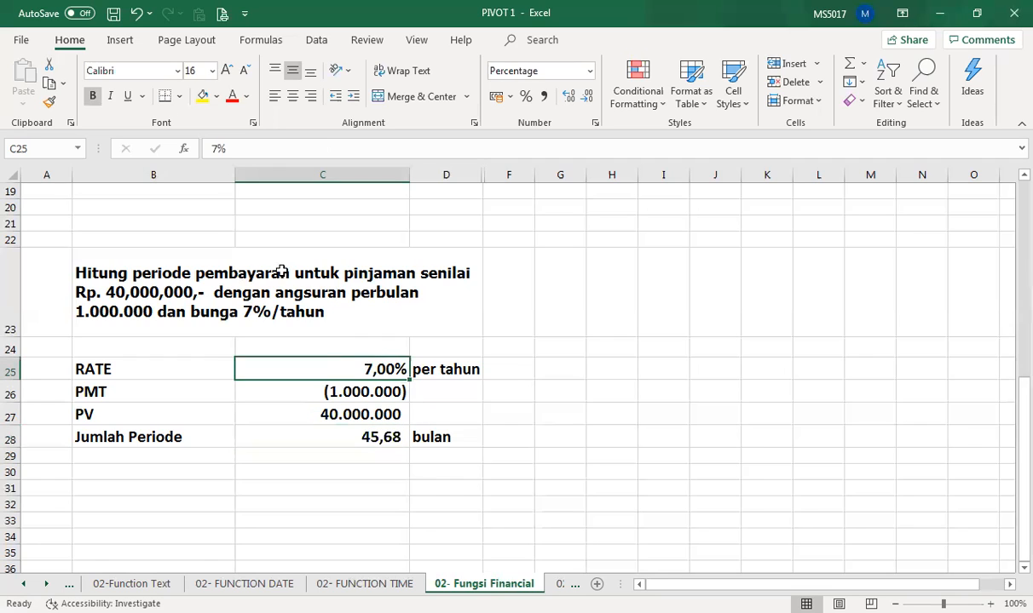
{"action": "left_click", "coordinate": [213, 147]}
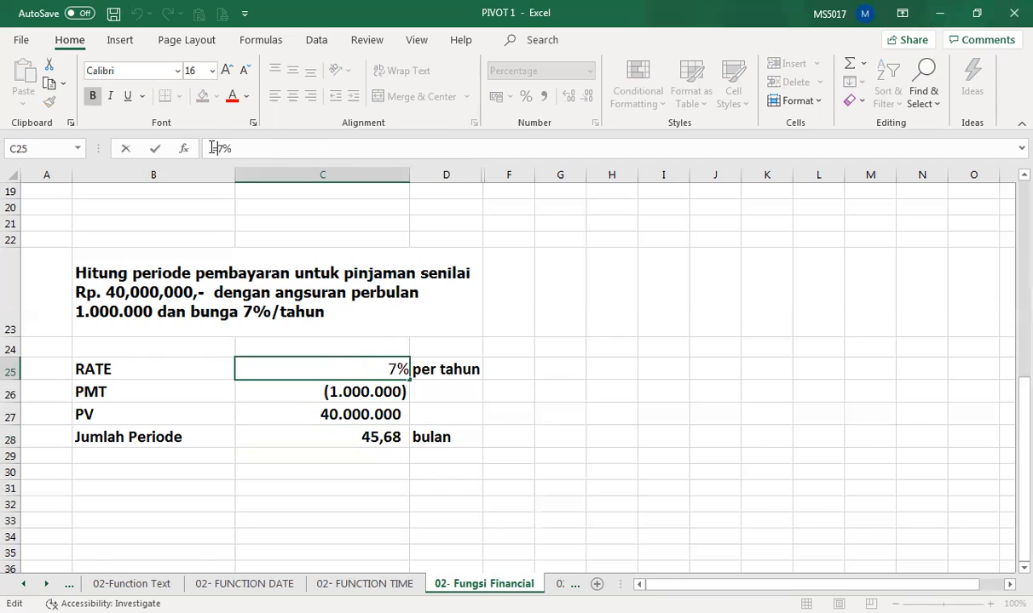
{"action": "type", "text": "="}
{"action": "type", "text": "/12"}
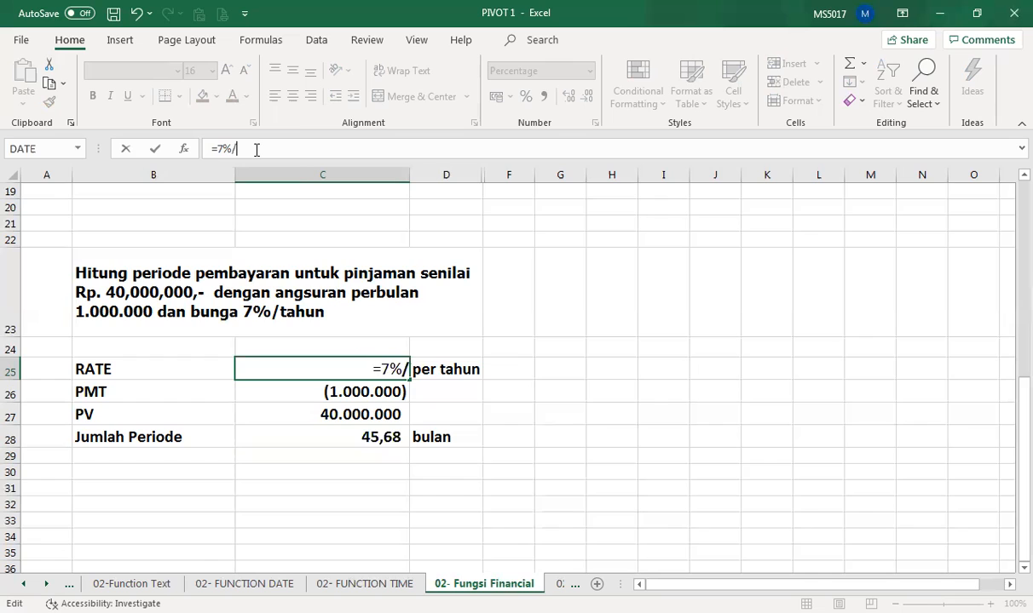
{"action": "key", "text": "Return"}
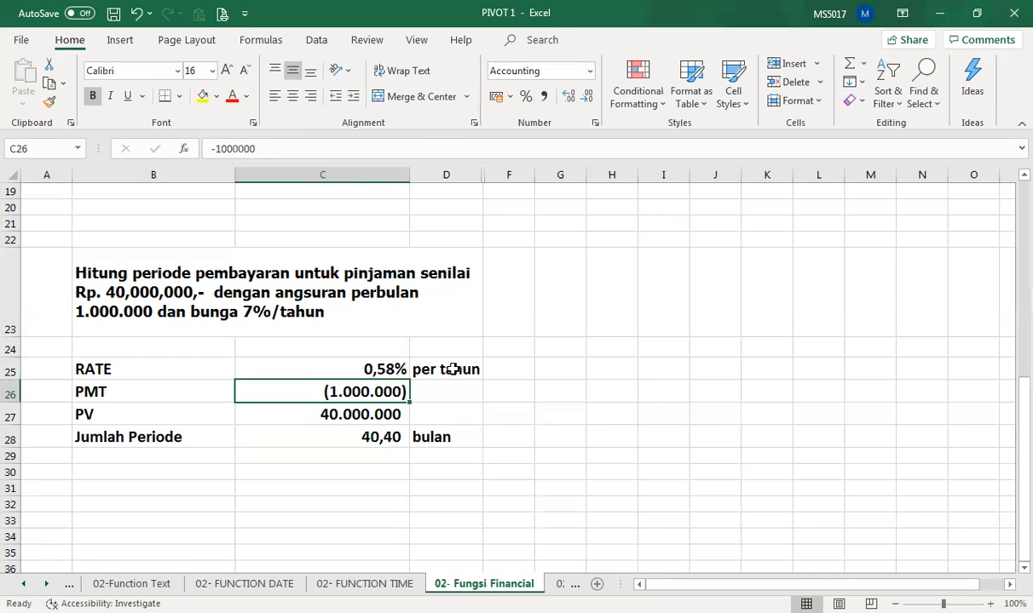
Step: Change the unit label beside RATE in D25 to "per bulan"
{"action": "left_click", "coordinate": [465, 367]}
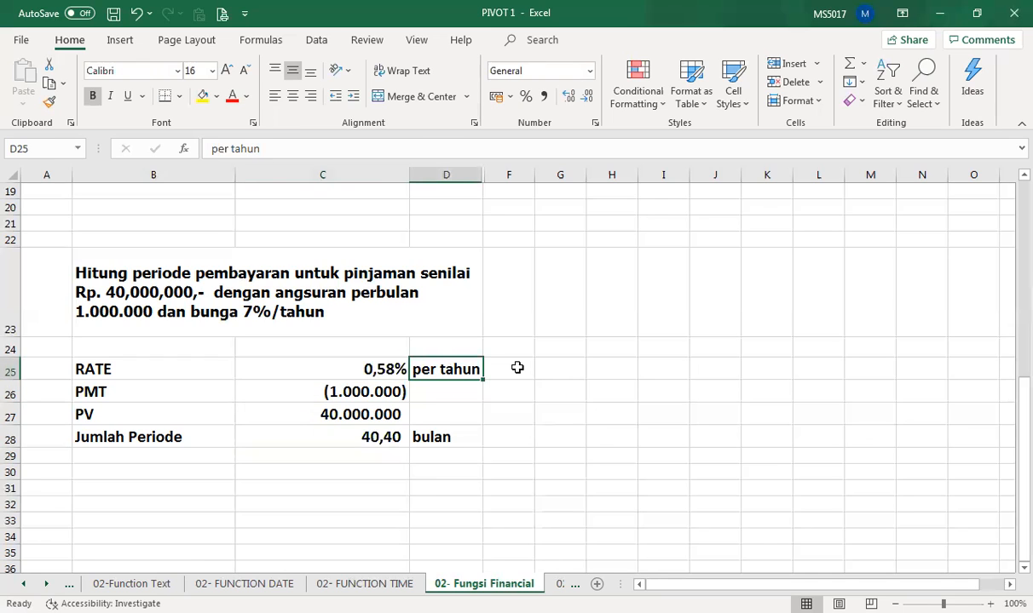
{"action": "left_click", "coordinate": [262, 149]}
{"action": "key", "text": "BackSpace"}
{"action": "key", "text": "BackSpace"}
{"action": "key", "text": "BackSpace"}
{"action": "key", "text": "BackSpace"}
{"action": "key", "text": "BackSpace"}
{"action": "type", "text": "bulan"}
{"action": "key", "text": "Return"}
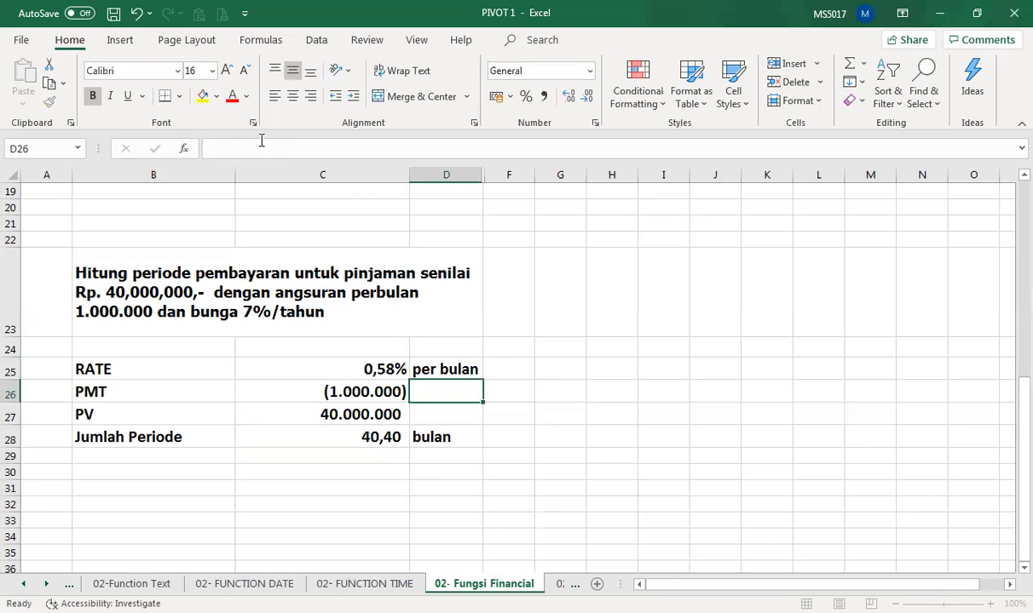
Step: Remove the /12 divisor from the Jumlah Periode formula in C28 so it reads =NPER(C25;C26;C27)
{"action": "left_click", "coordinate": [366, 437]}
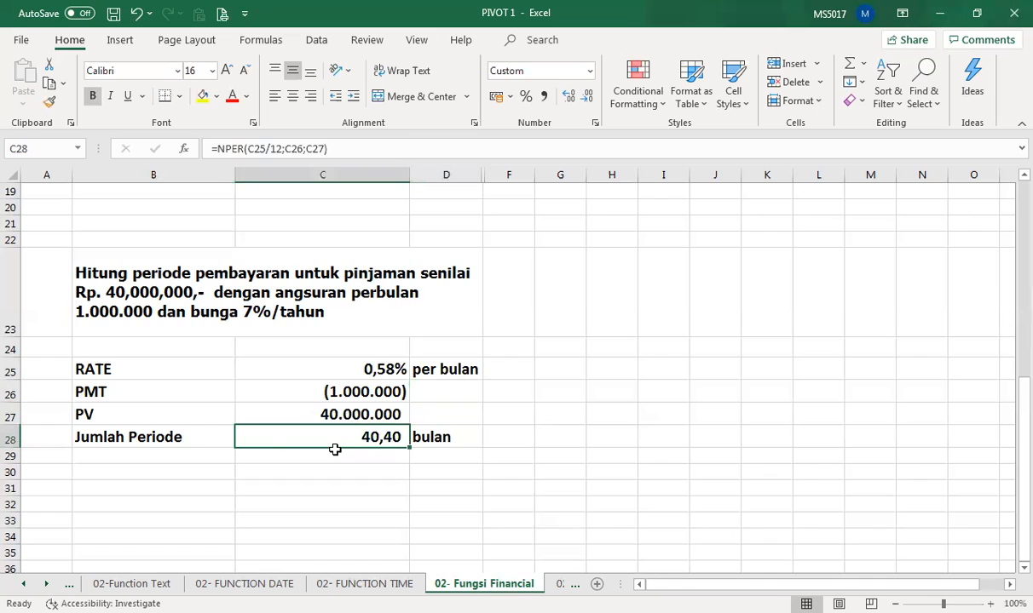
{"action": "left_click", "coordinate": [281, 149]}
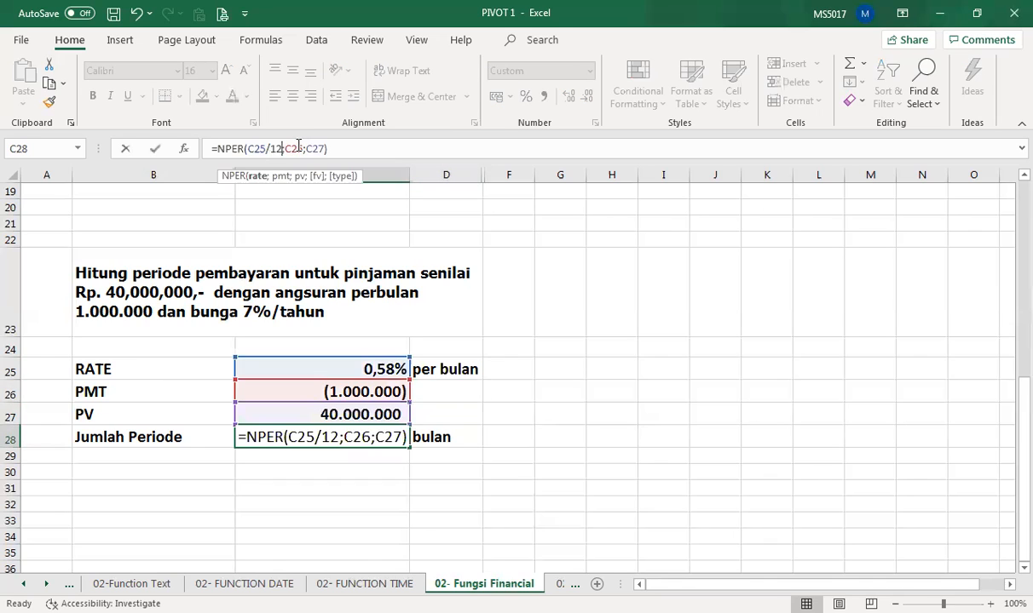
{"action": "key", "text": "BackSpace"}
{"action": "key", "text": "BackSpace"}
{"action": "key", "text": "BackSpace"}
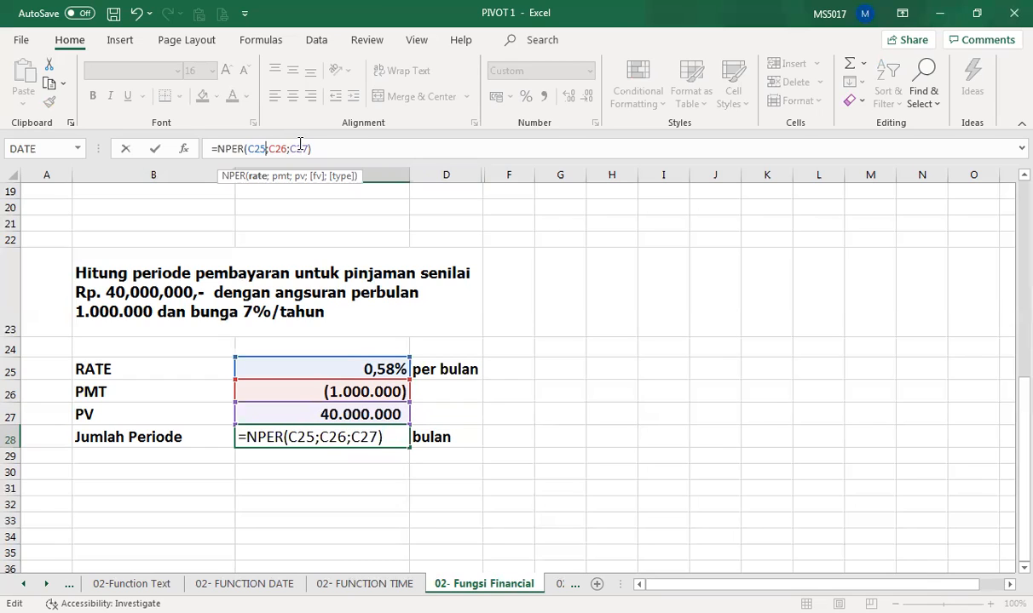
{"action": "key", "text": "Return"}
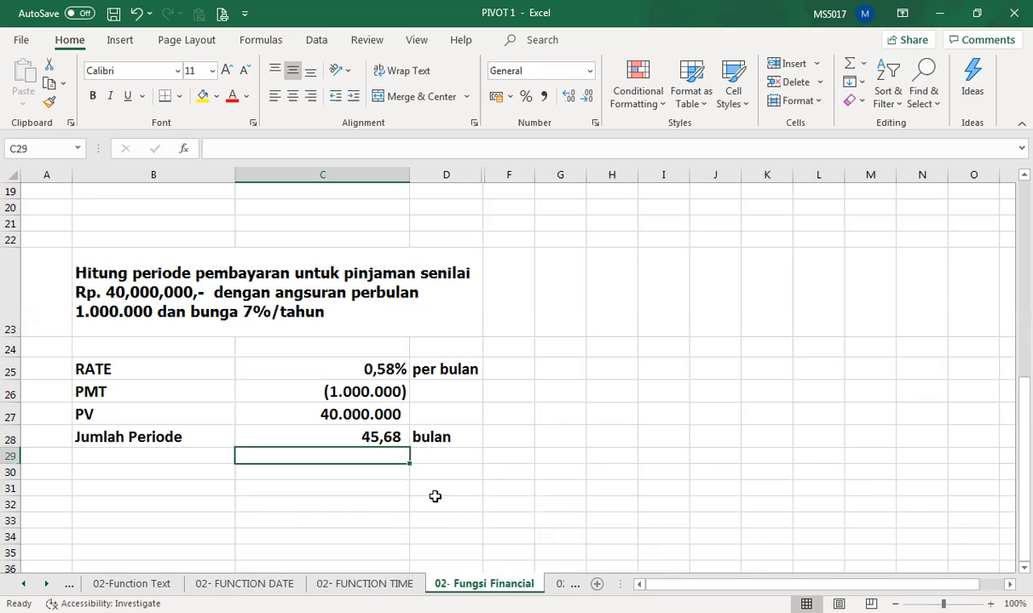
Step: Review the three loan examples on the financial sheet and switch to the PowerPoint presentation on the IF Simple function
{"action": "scroll", "coordinate": [434, 497], "scroll_direction": "up", "scroll_amount": 6}
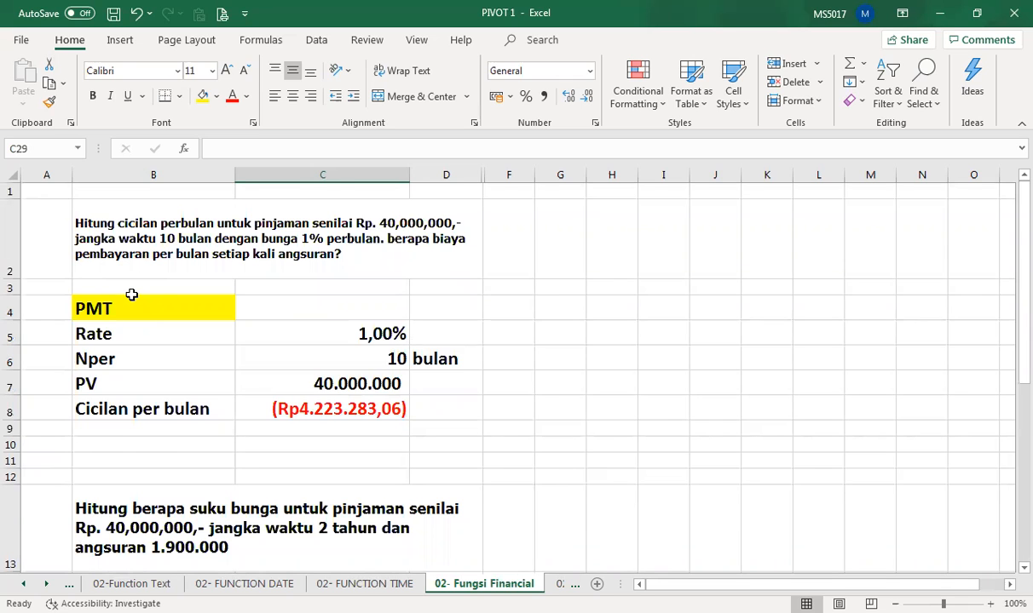
{"action": "scroll", "coordinate": [132, 294], "scroll_direction": "down", "scroll_amount": 3}
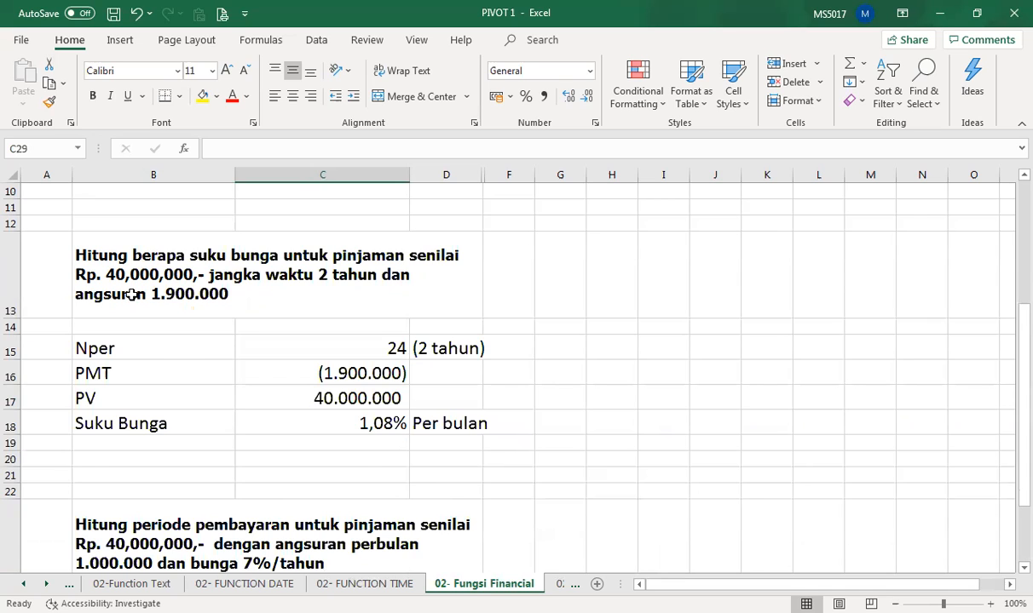
{"action": "scroll", "coordinate": [132, 294], "scroll_direction": "down", "scroll_amount": 3}
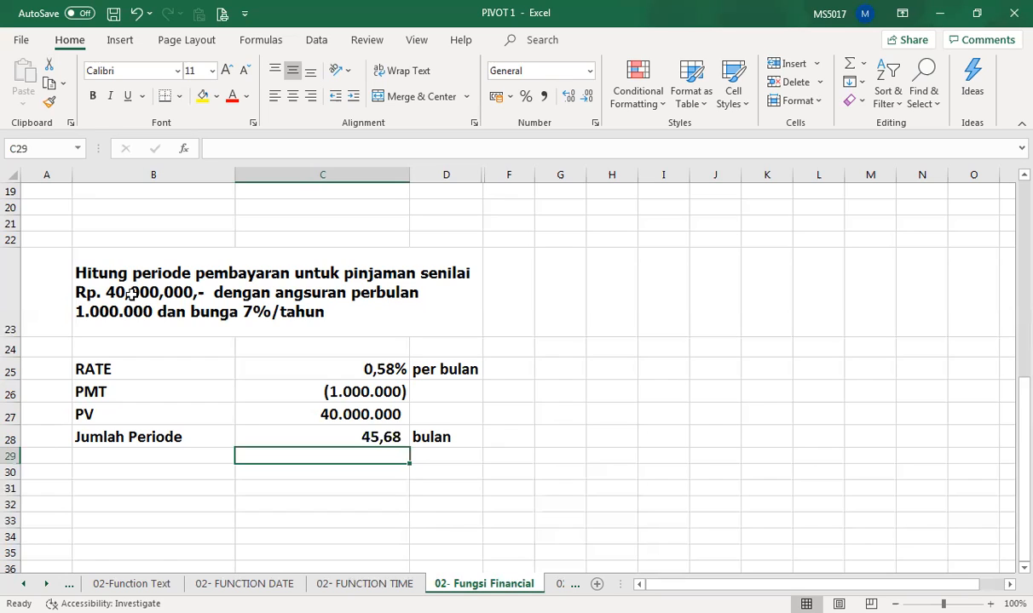
{"action": "left_click", "coordinate": [48, 584]}
{"action": "left_click", "coordinate": [49, 584]}
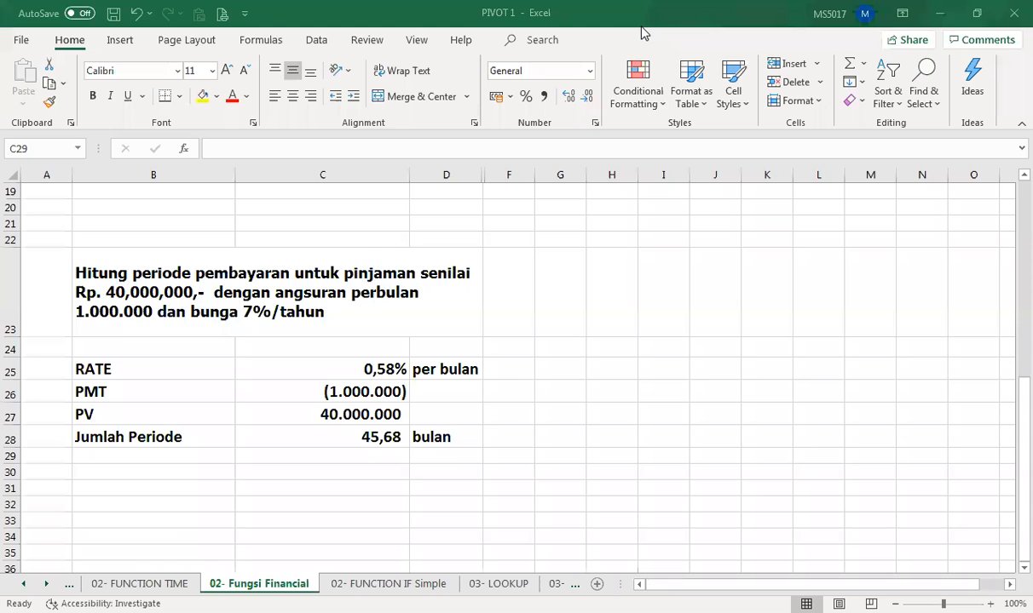
{"action": "key", "text": "alt+Tab"}
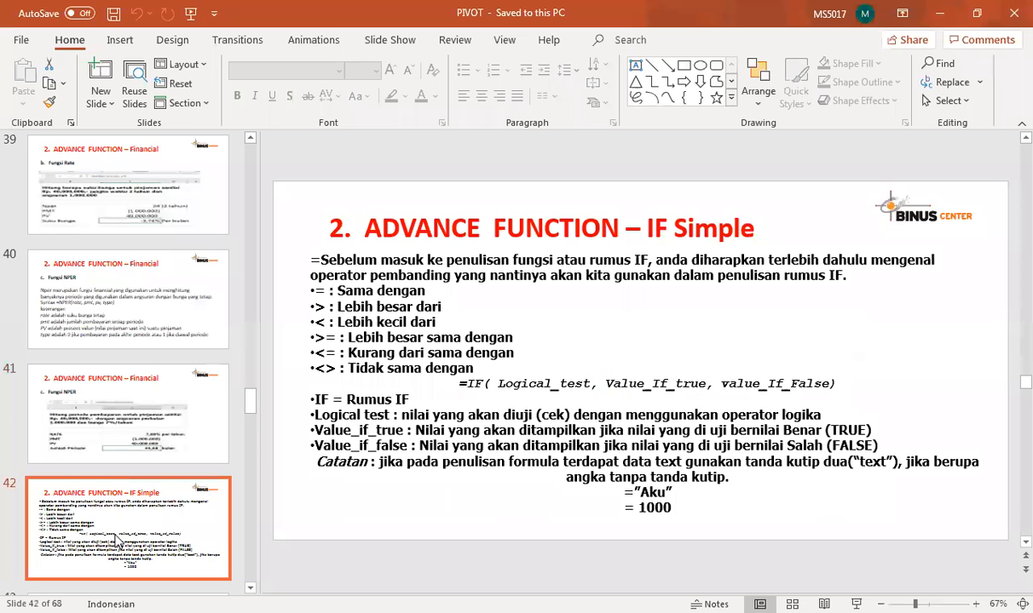
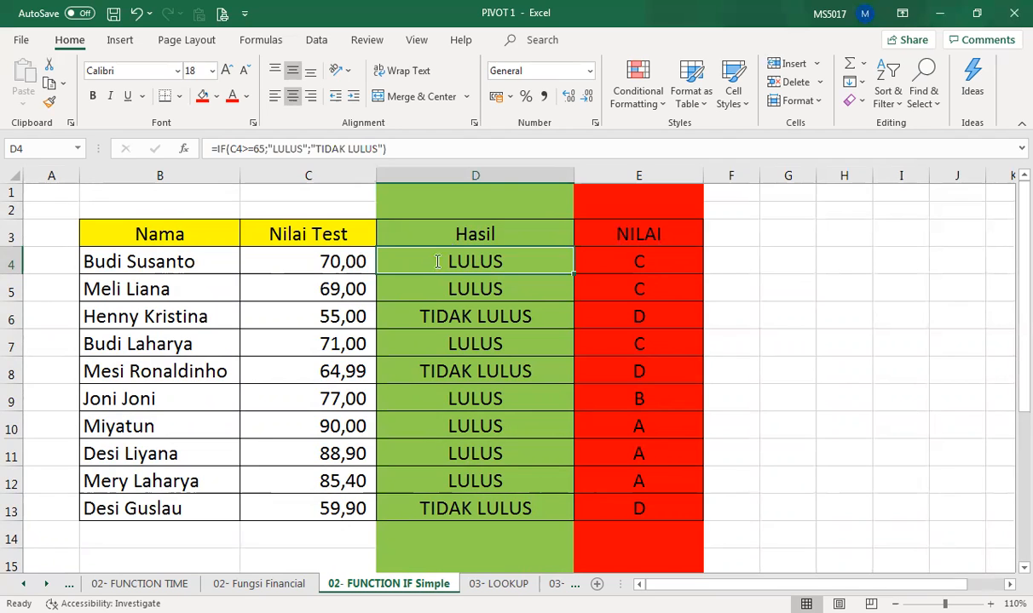
Step: Replace the formula in D4 of the Hasil column with =IF(C4>=70;"LULUS";"GAGAL")
{"action": "type", "text": "="}
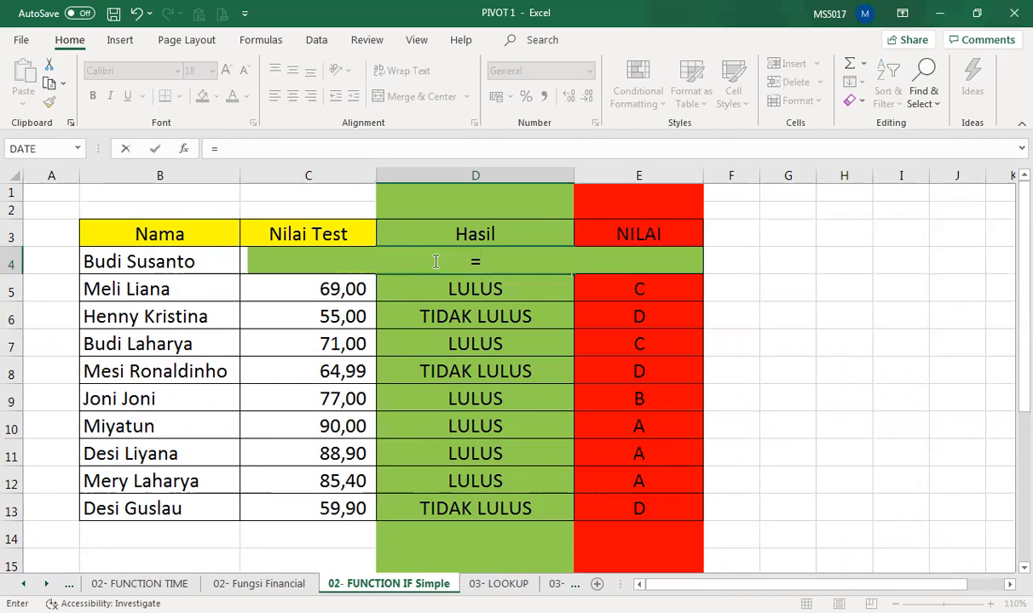
{"action": "type", "text": "if("}
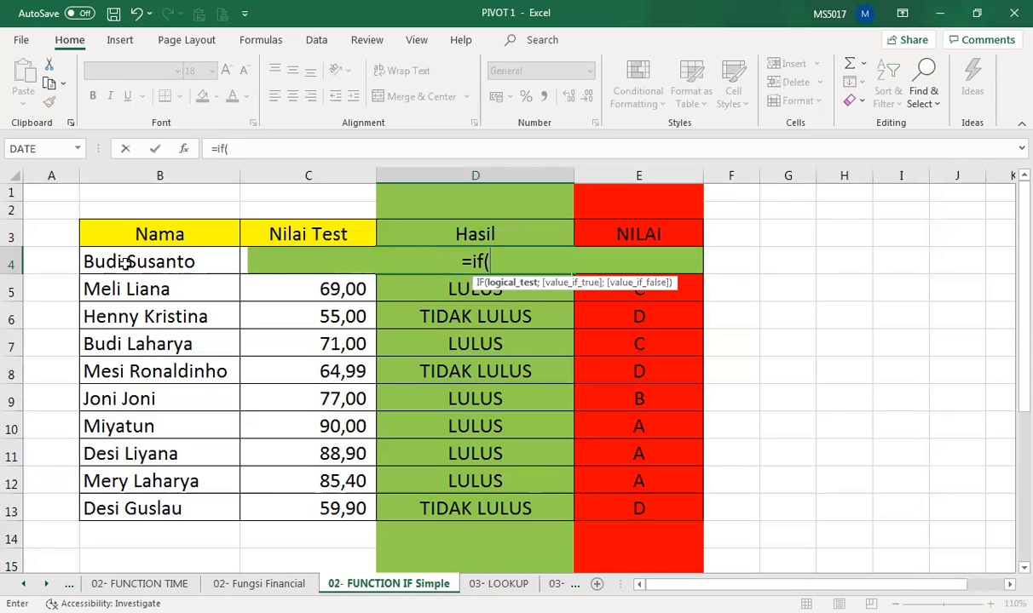
{"action": "left_click", "coordinate": [125, 262]}
{"action": "key", "text": "Right"}
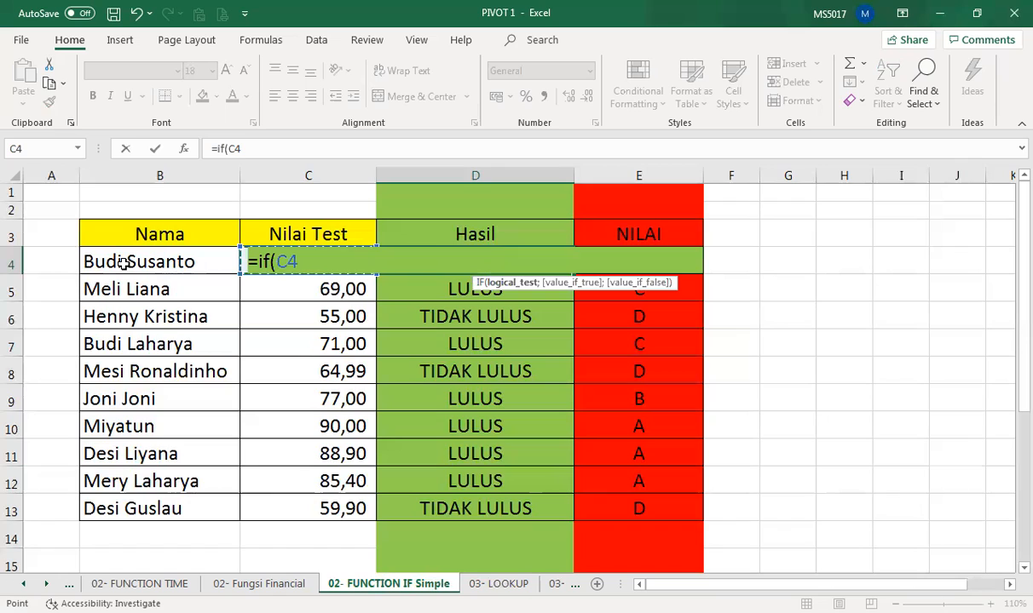
{"action": "type", "text": ">="}
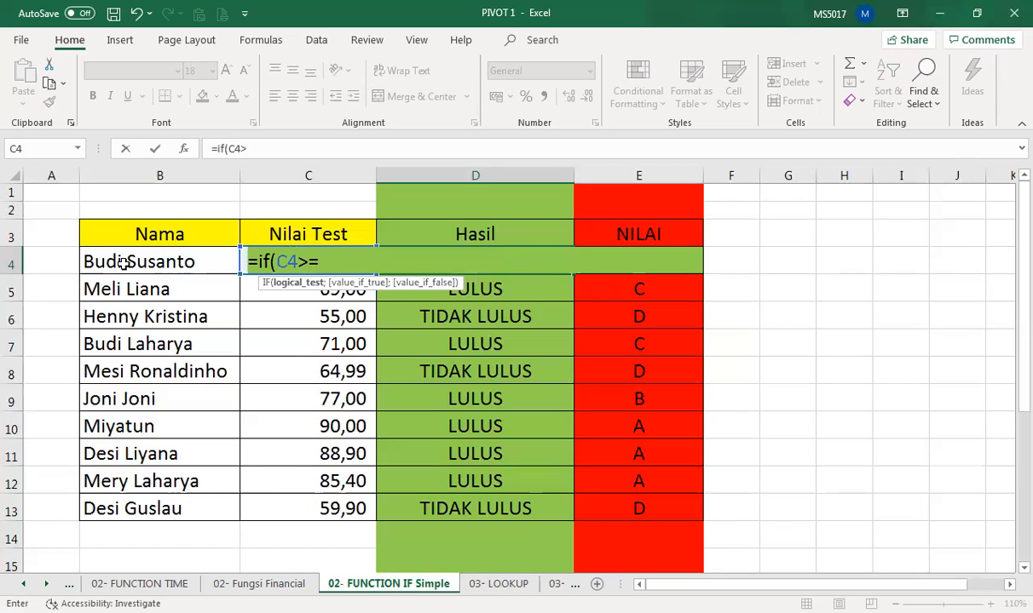
{"action": "type", "text": "70;"}
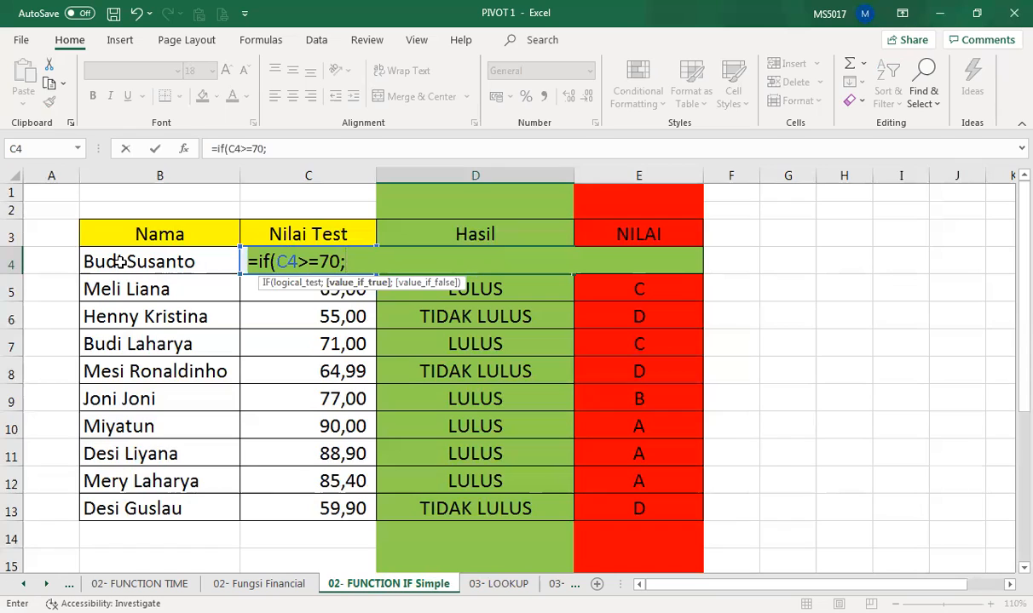
{"action": "type", "text": "\"LULU"}
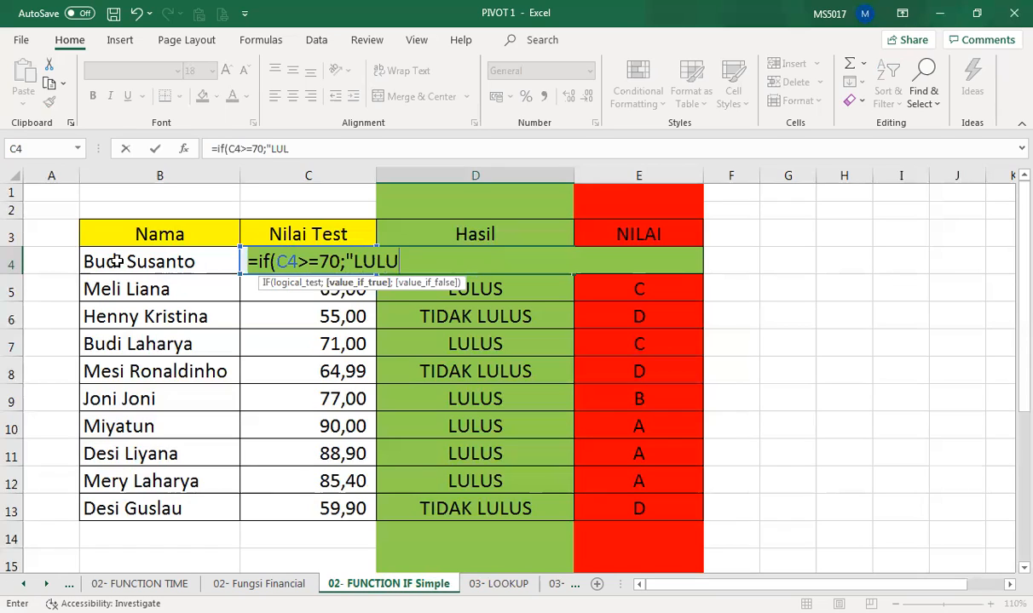
{"action": "type", "text": "S\";"}
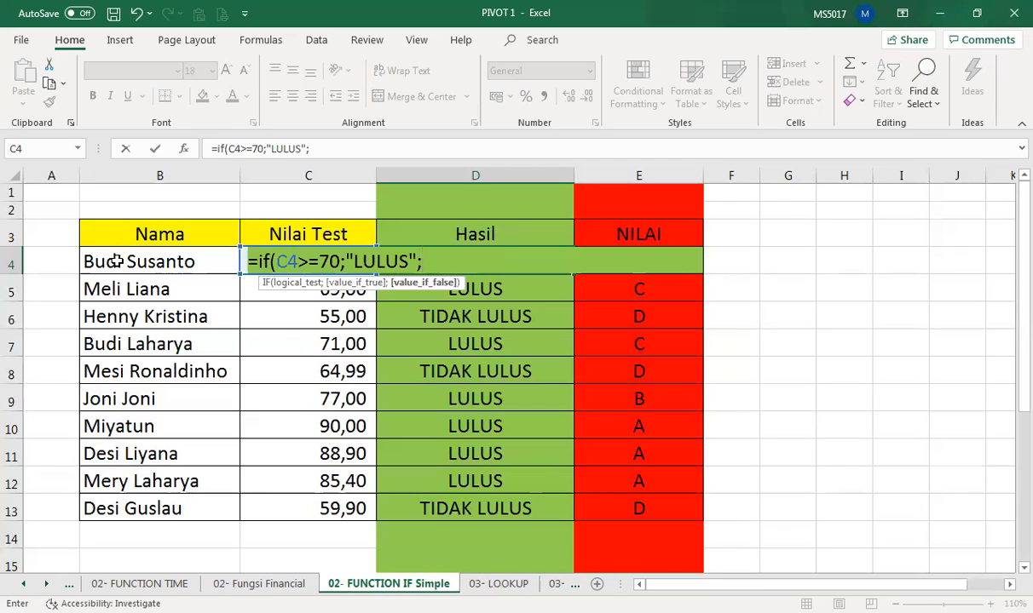
{"action": "type", "text": "\"T"}
{"action": "key", "text": "BackSpace"}
{"action": "type", "text": "GAGAL"}
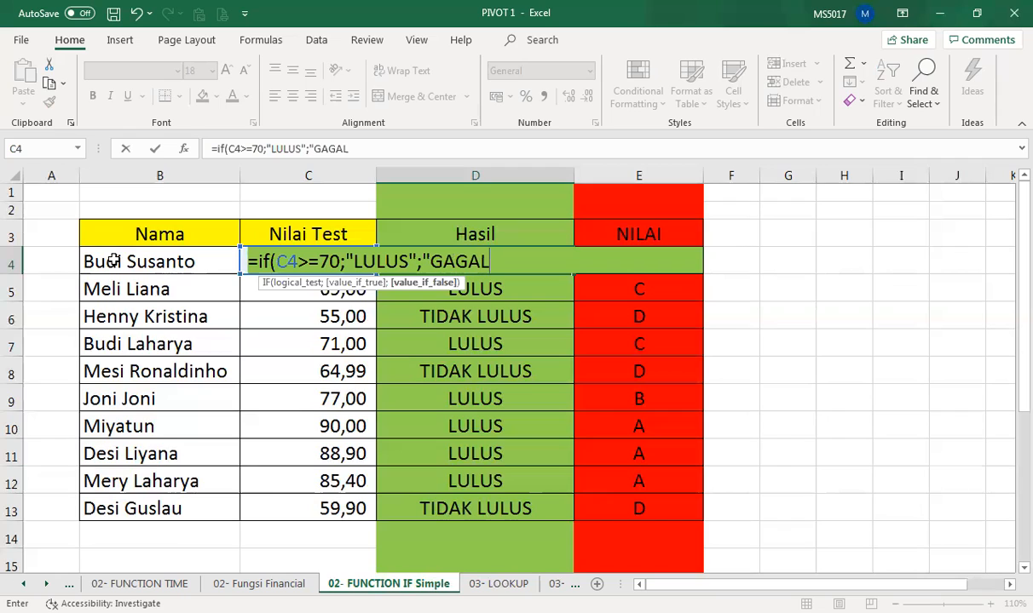
{"action": "type", "text": "\")"}
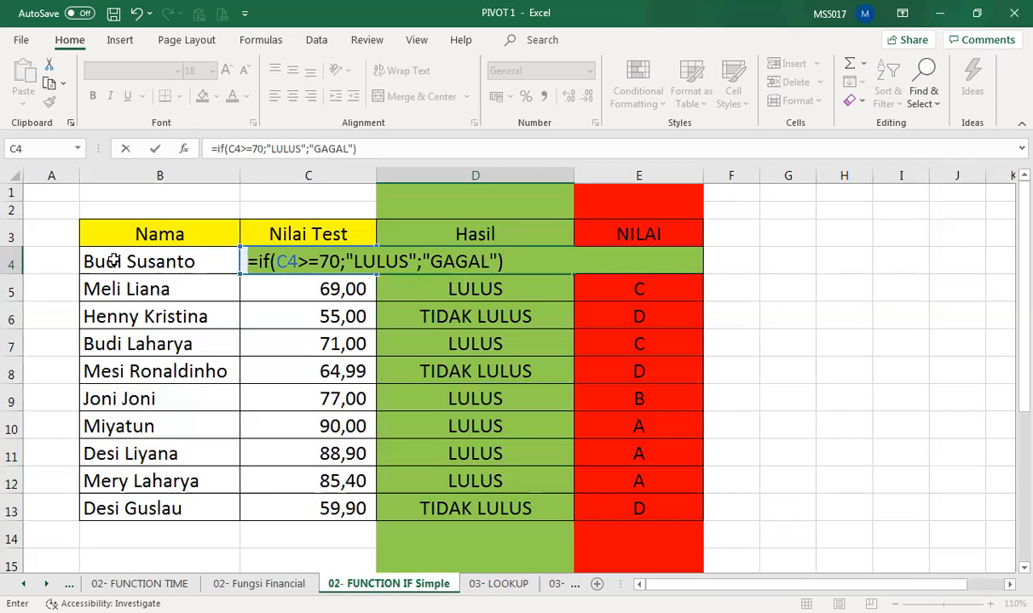
{"action": "key", "text": "Return"}
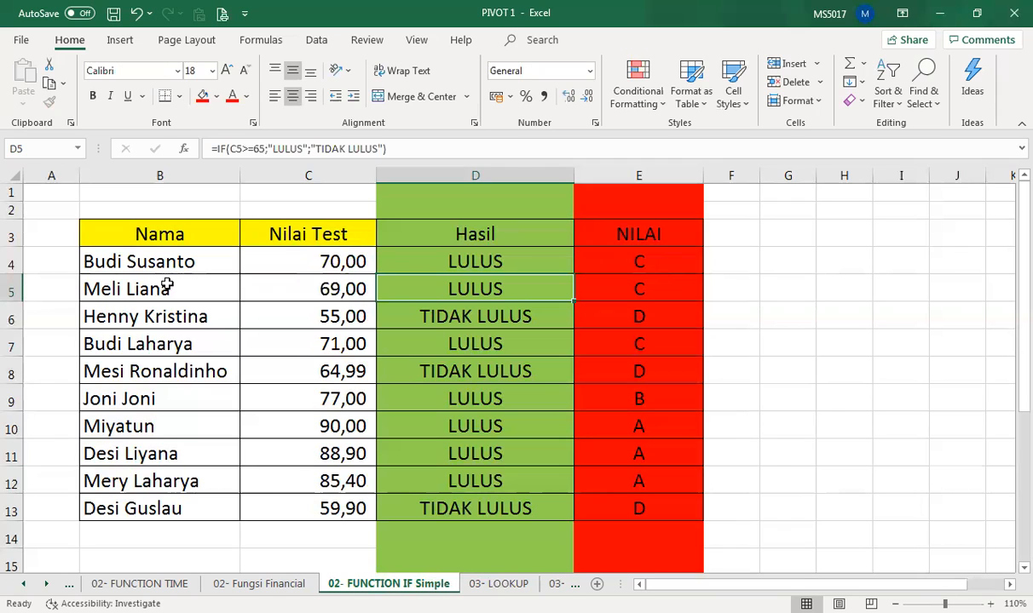
Step: Fill the LULUS/GAGAL formula from D4 down through D13 and check the copied formula in D5
{"action": "left_click", "coordinate": [486, 268]}
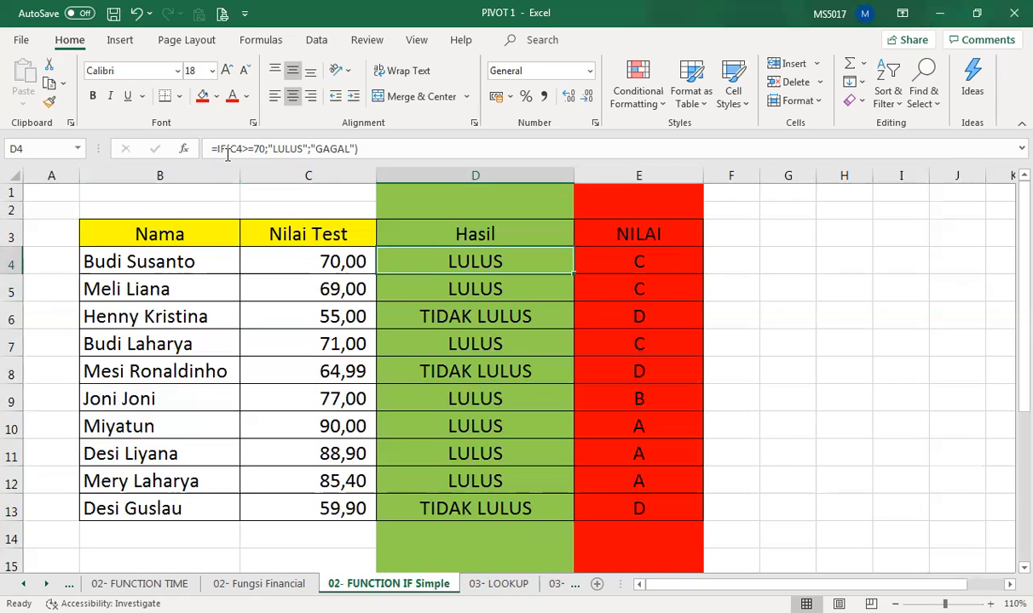
{"action": "left_click_drag", "start_coordinate": [576, 274], "coordinate": [543, 516]}
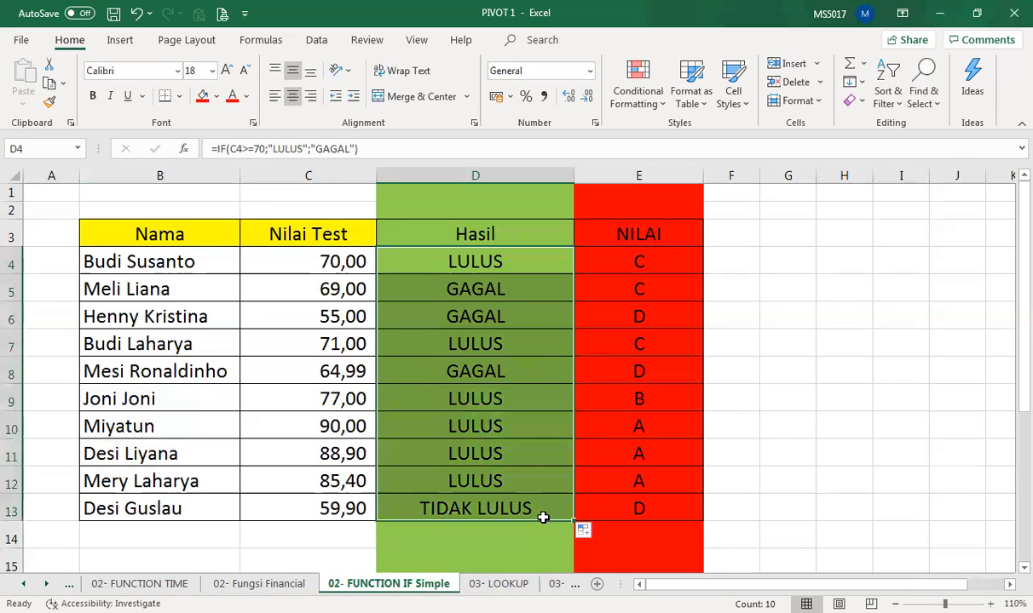
{"action": "left_click", "coordinate": [488, 290]}
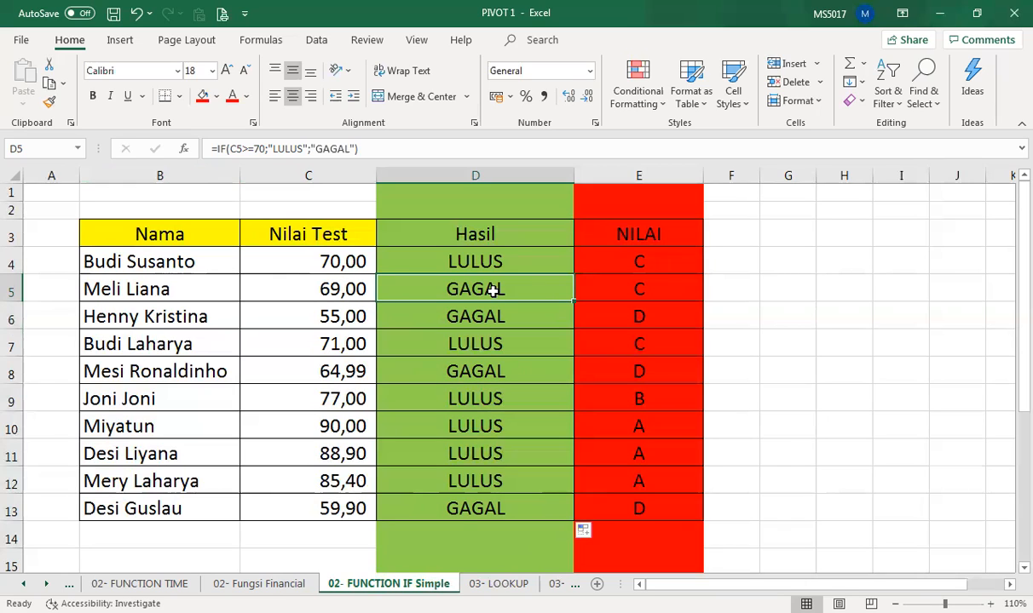
Step: Change the condition in the D4 formula to C4>70 by removing the equals sign after the greater-than operator
{"action": "left_click", "coordinate": [464, 256]}
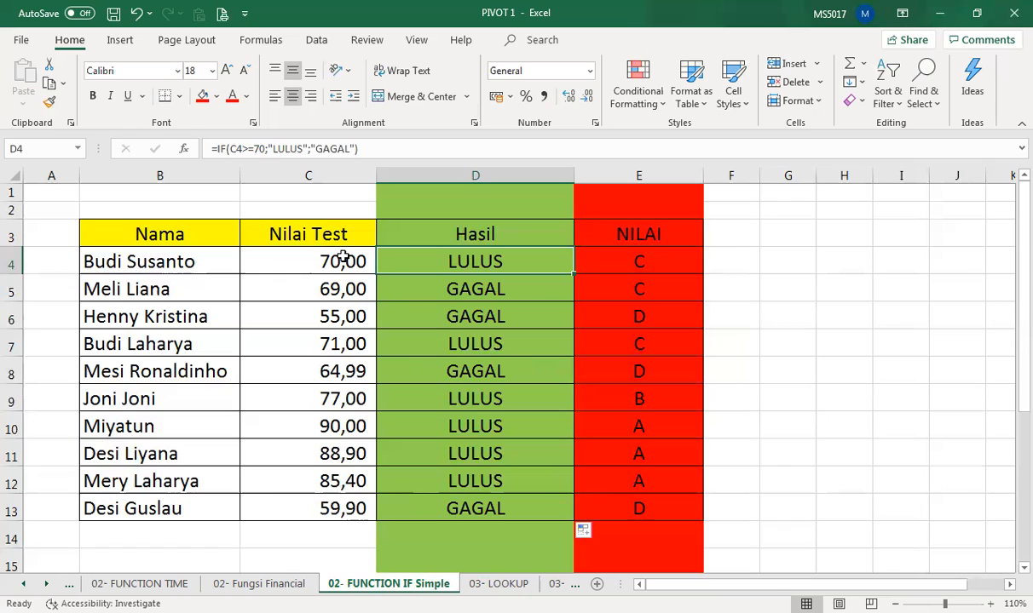
{"action": "left_click", "coordinate": [242, 150]}
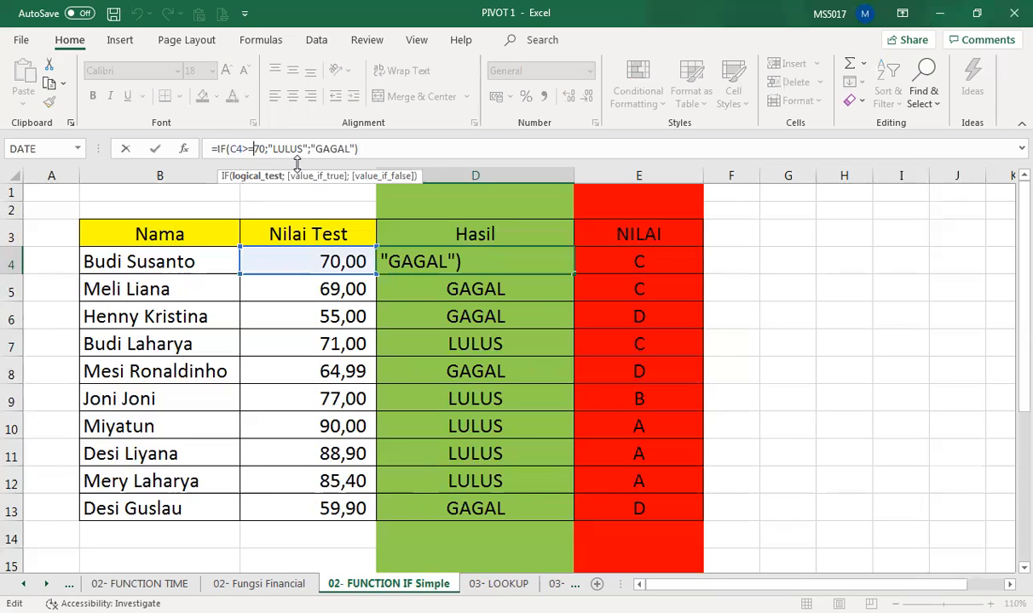
{"action": "key", "text": "Delete"}
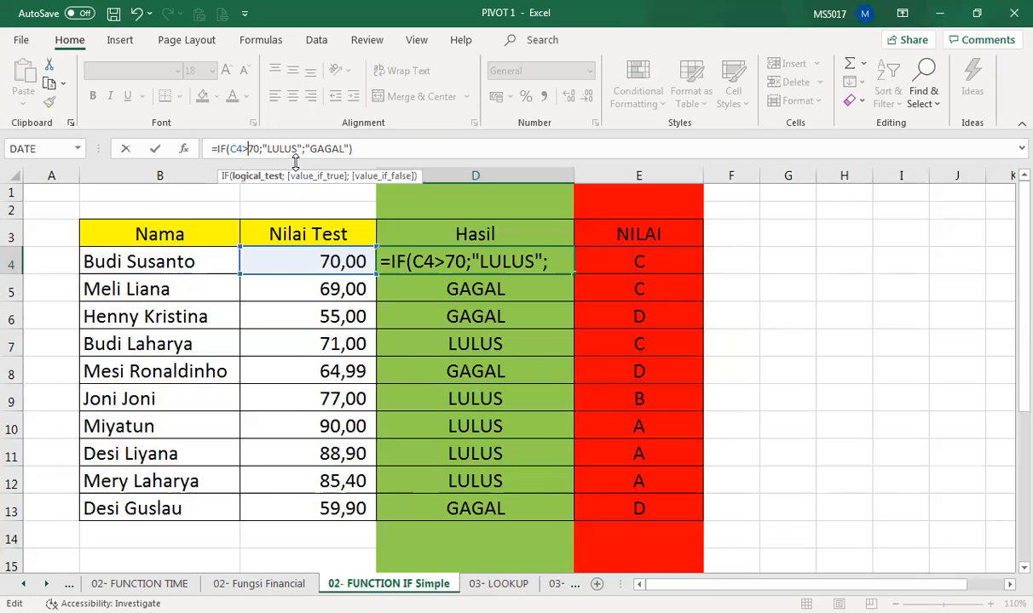
{"action": "key", "text": "Return"}
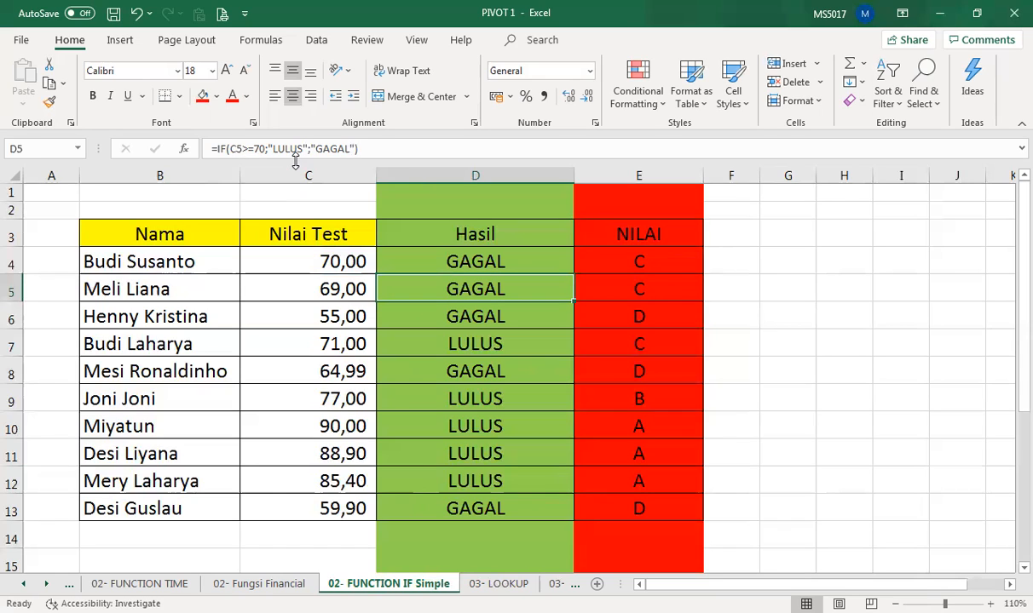
Step: Copy the strict greater-than formula from D4 down the Hasil column to D13
{"action": "left_click", "coordinate": [460, 231]}
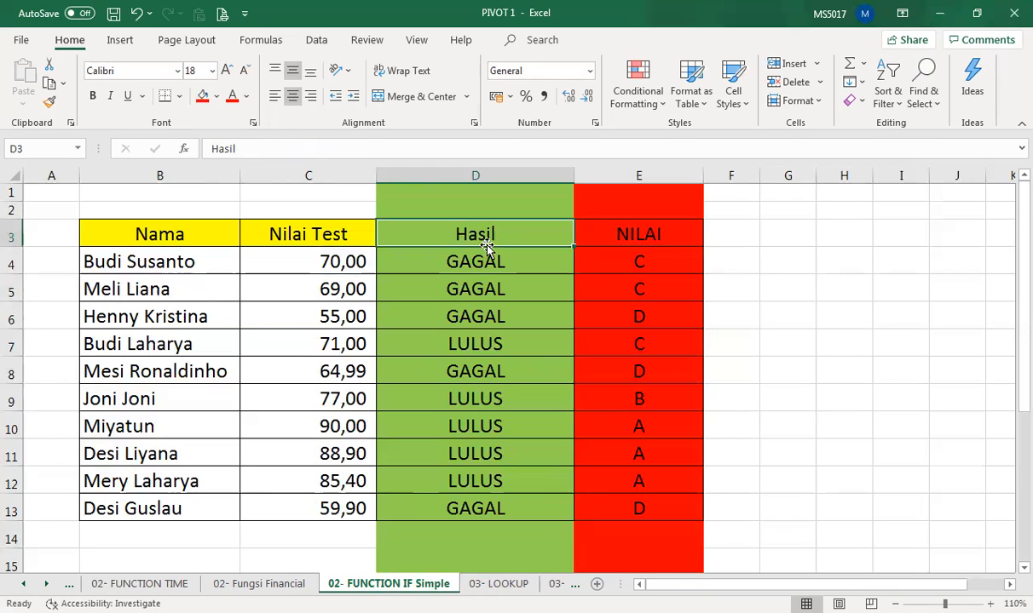
{"action": "left_click", "coordinate": [507, 266]}
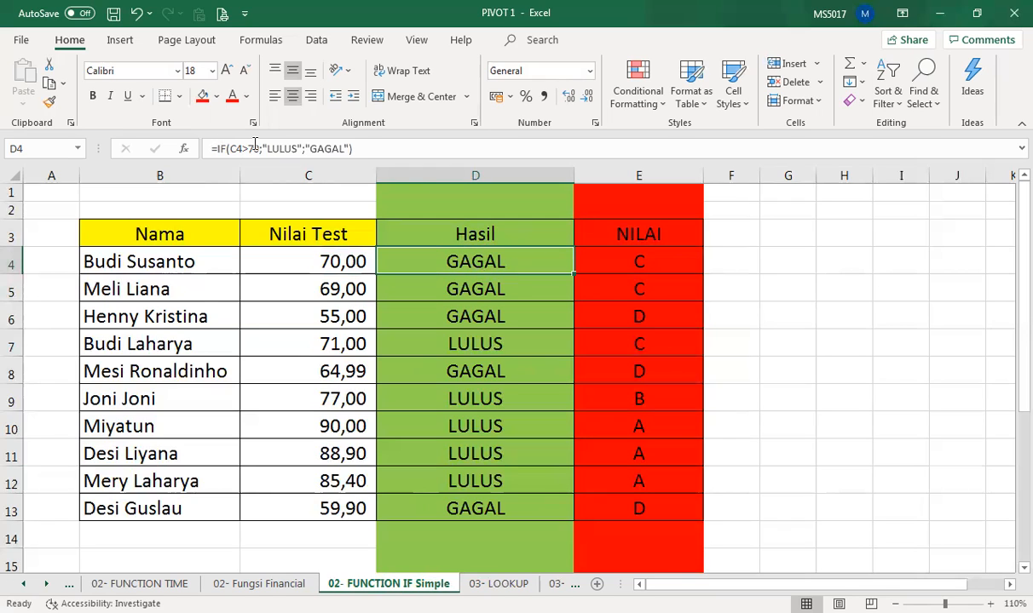
{"action": "left_click_drag", "start_coordinate": [573, 273], "coordinate": [563, 499]}
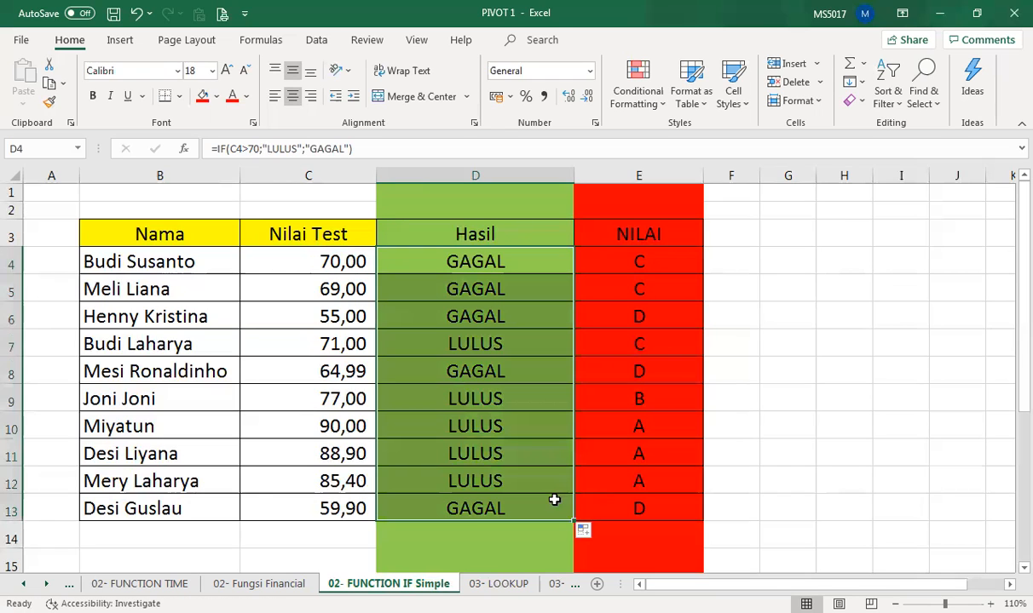
{"action": "left_click", "coordinate": [469, 256]}
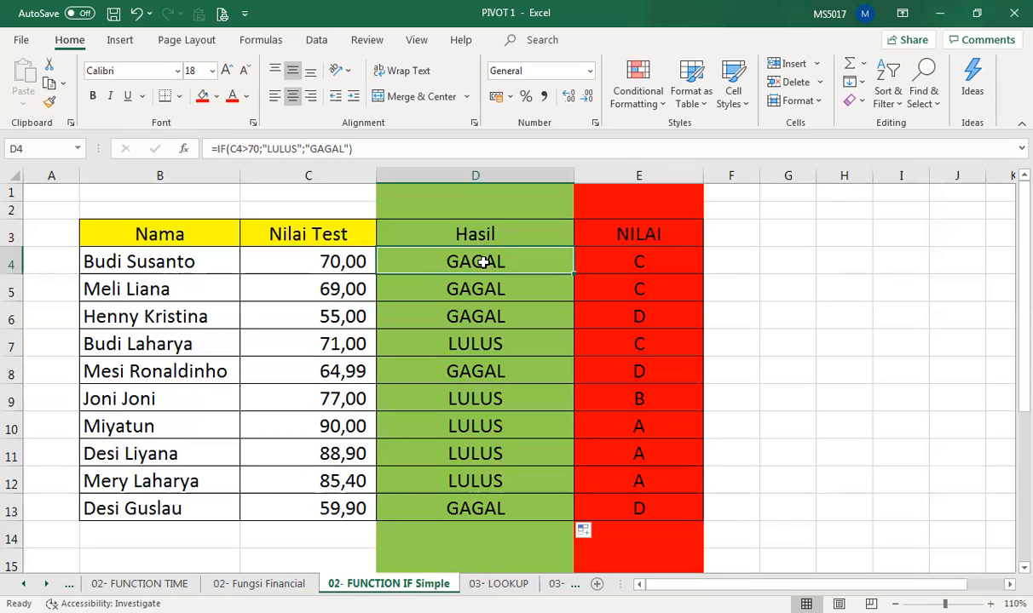
Step: Rename the Nilai Test header in C3 to PENJUALAN
{"action": "left_click", "coordinate": [317, 236]}
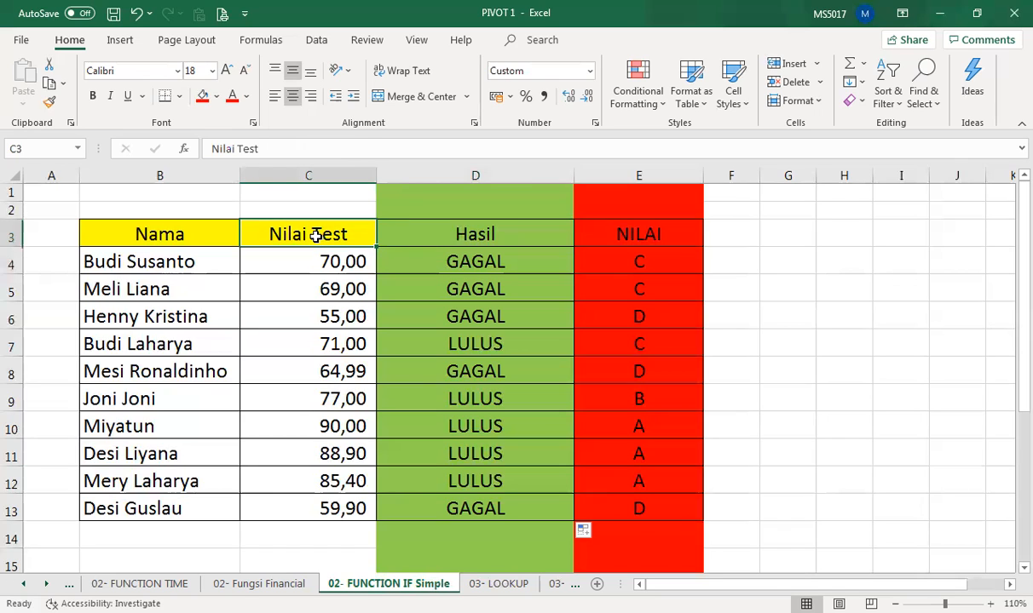
{"action": "type", "text": "p"}
{"action": "key", "text": "BackSpace"}
{"action": "type", "text": "P"}
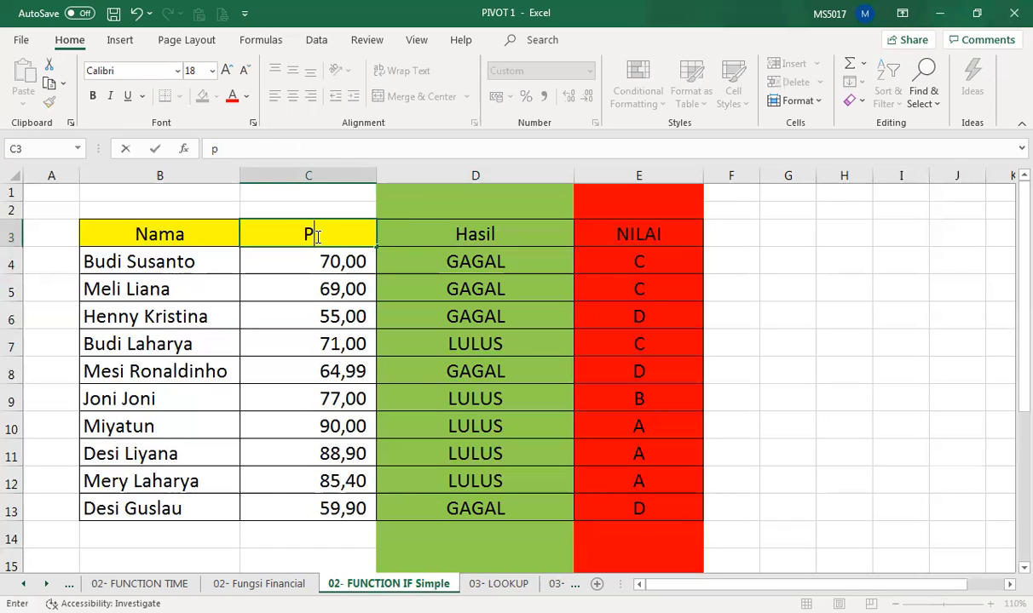
{"action": "type", "text": "ENJUALAN"}
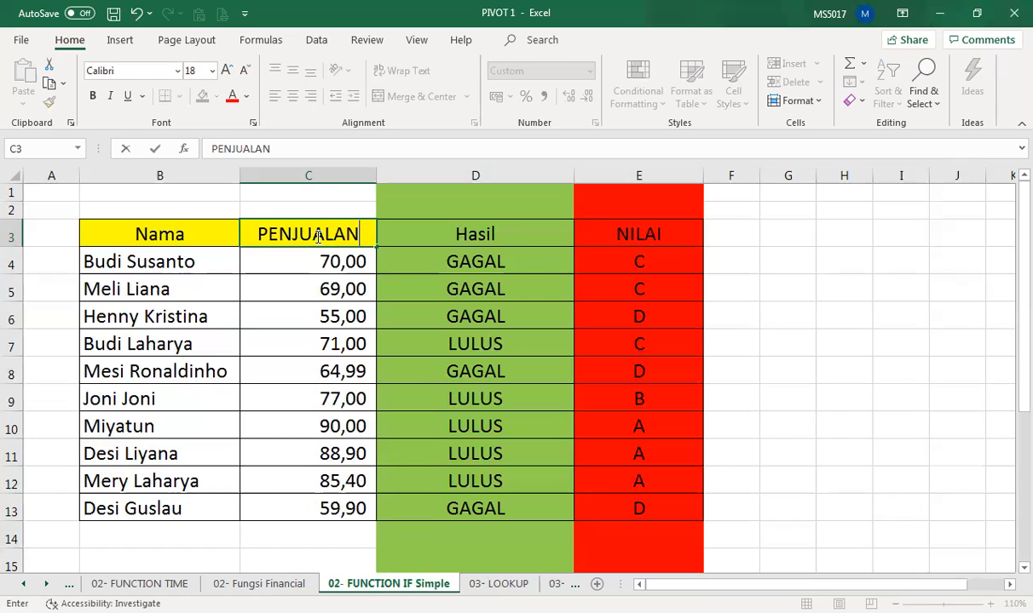
Step: Change the D4 formula's condition to C4>=70 and its true result to "BONUS MERCY"
{"action": "left_click", "coordinate": [505, 259]}
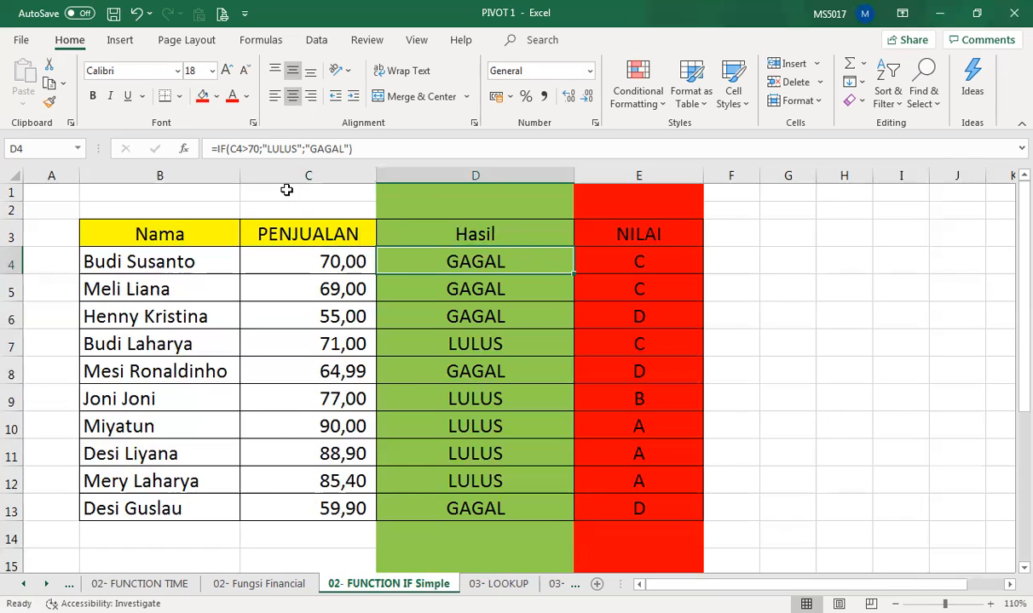
{"action": "left_click", "coordinate": [248, 149]}
{"action": "type", "text": "="}
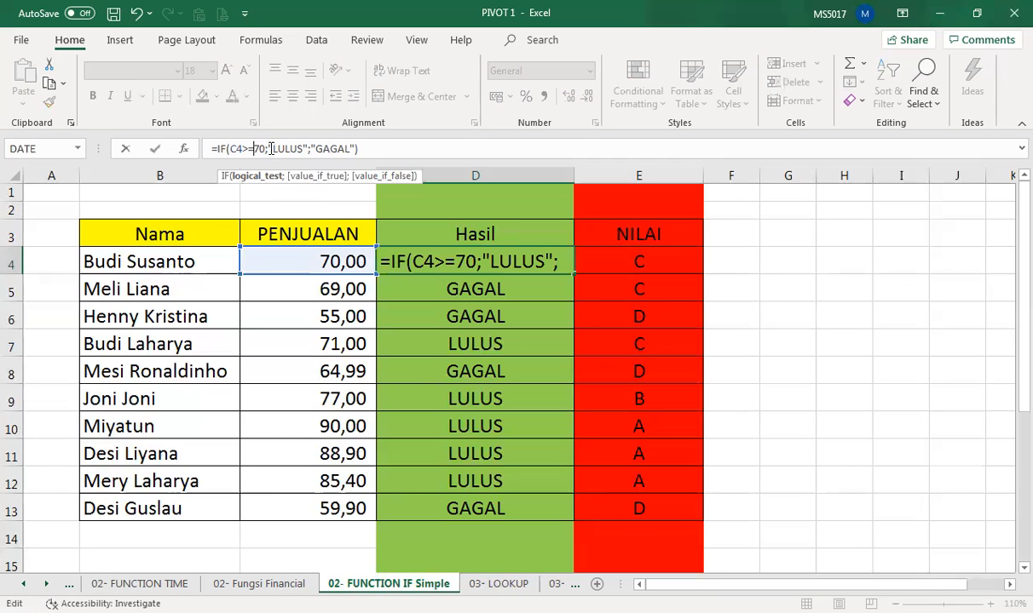
{"action": "left_click_drag", "start_coordinate": [273, 149], "coordinate": [303, 149]}
{"action": "type", "text": "BONUS "}
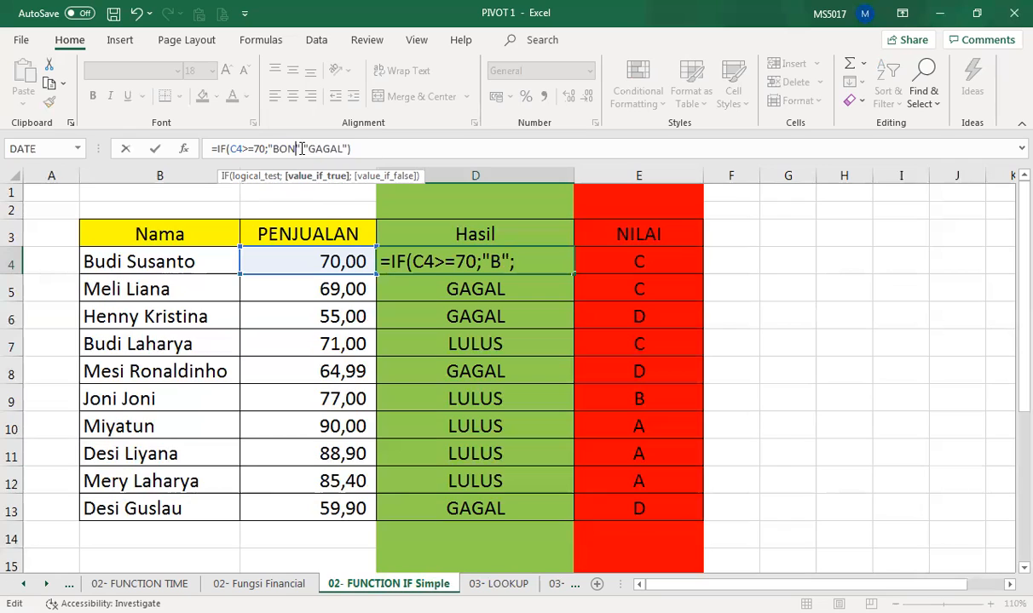
{"action": "type", "text": "MERCY"}
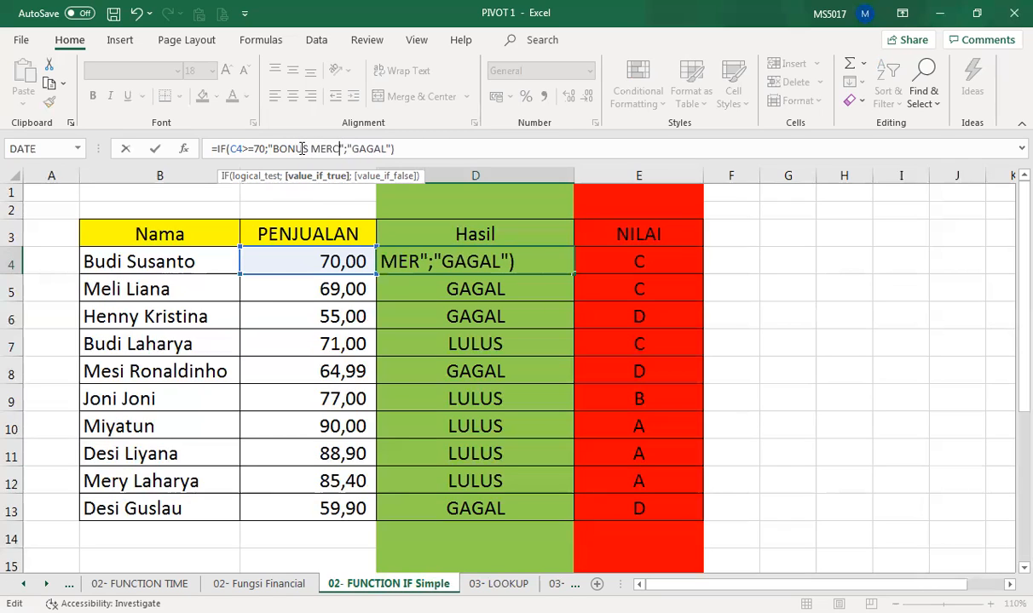
Step: Replace the false result in the D4 formula with "BONUS ONTEL" and commit the formula
{"action": "key", "text": "Right"}
{"action": "key", "text": "Right"}
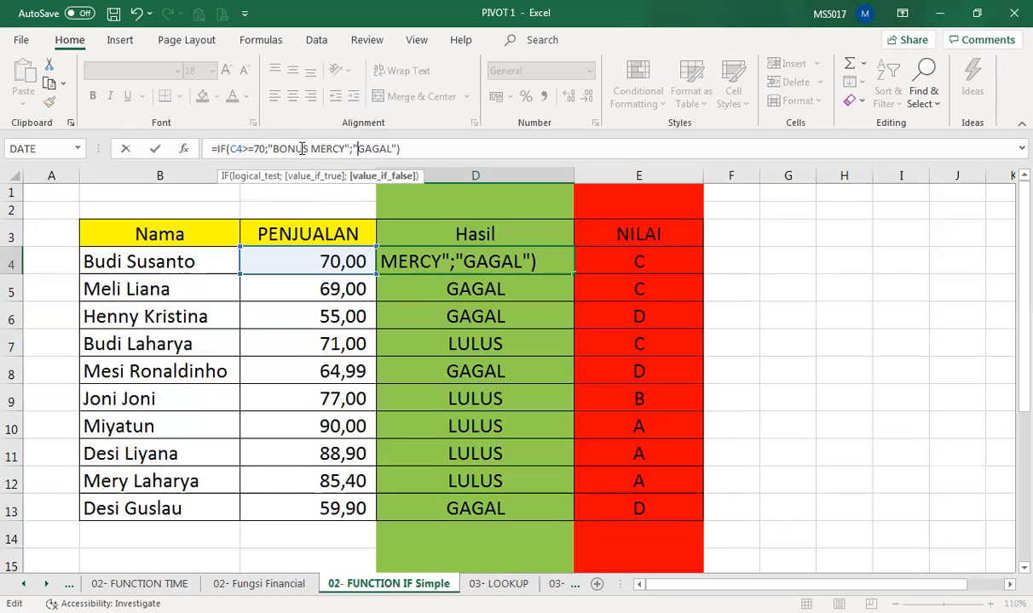
{"action": "key", "text": "Delete"}
{"action": "key", "text": "Delete"}
{"action": "key", "text": "Delete"}
{"action": "key", "text": "Delete"}
{"action": "key", "text": "Delete"}
{"action": "type", "text": "BONUS "}
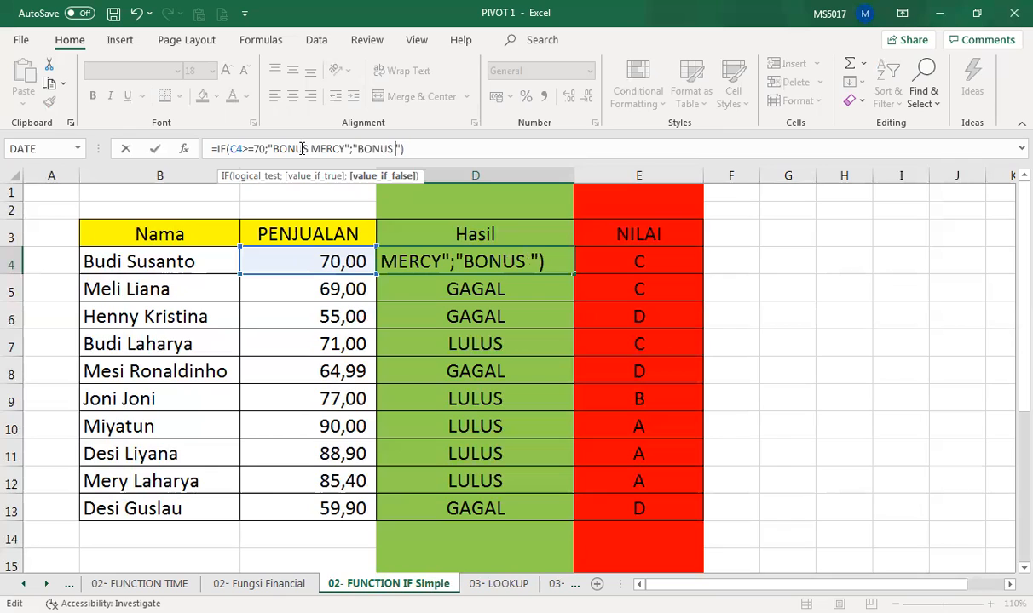
{"action": "type", "text": "ONTEL"}
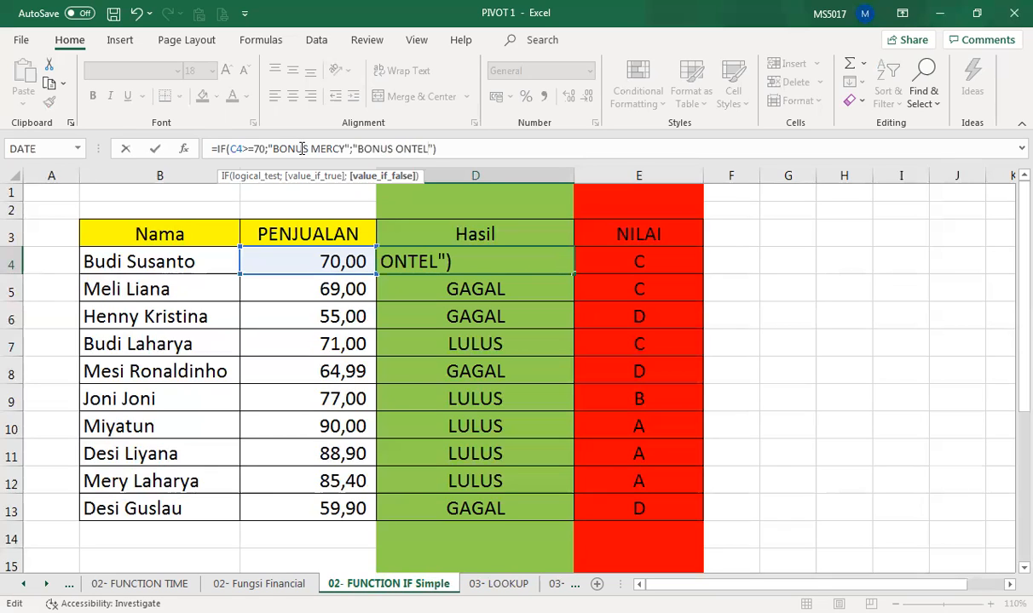
{"action": "key", "text": "Return"}
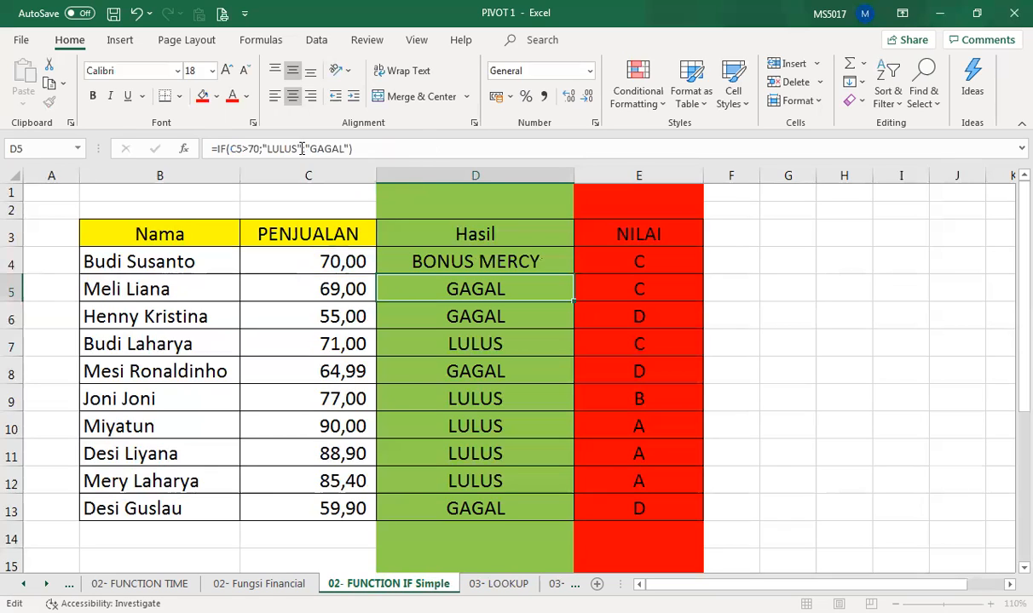
Step: Fill the BONUS MERCY/BONUS ONTEL formula from D4 down to D13 and check the copy in D5
{"action": "left_click", "coordinate": [511, 260]}
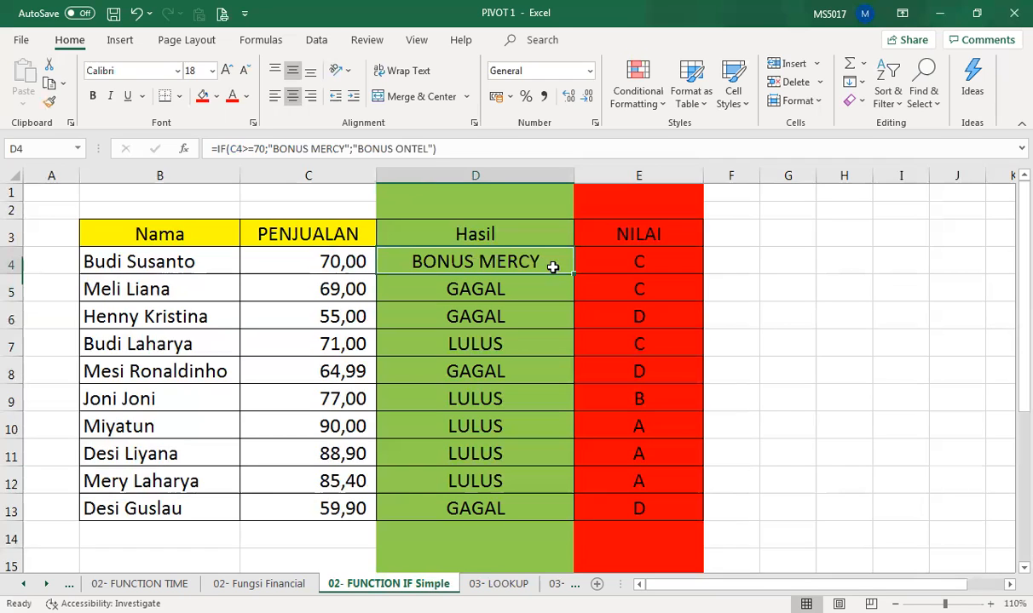
{"action": "left_click_drag", "start_coordinate": [572, 275], "coordinate": [553, 518]}
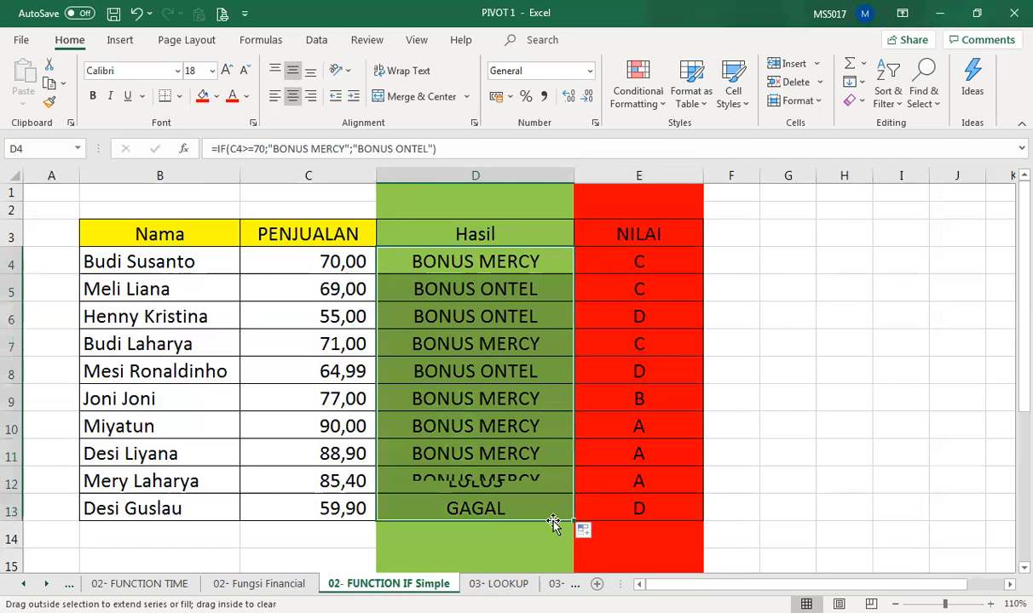
{"action": "left_click", "coordinate": [413, 285]}
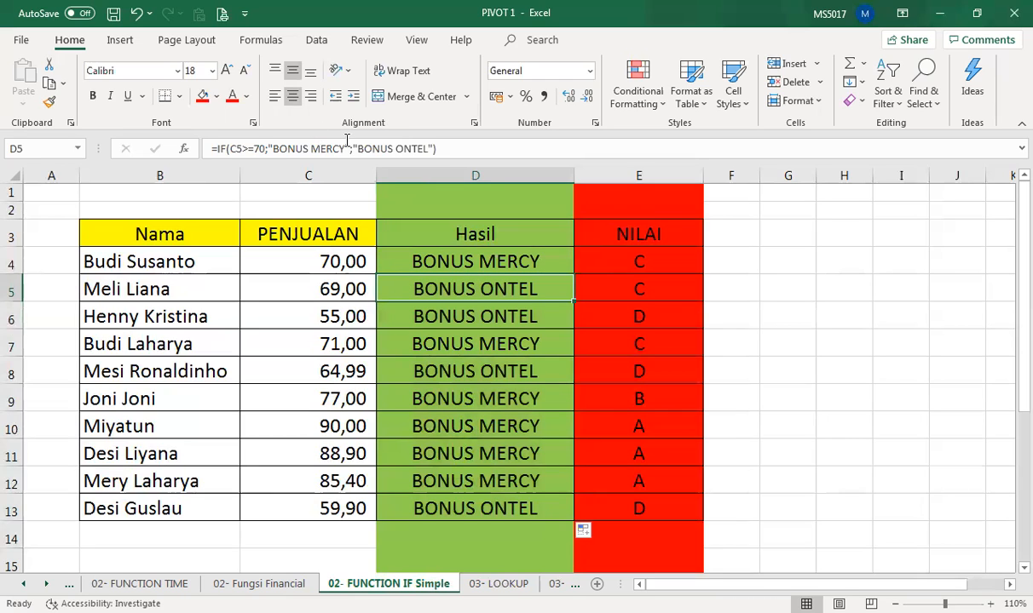
Step: Check the formulas in D4 and E4, and rename the PENJUALAN header in C3 to NILAI TEST
{"action": "left_click", "coordinate": [474, 255]}
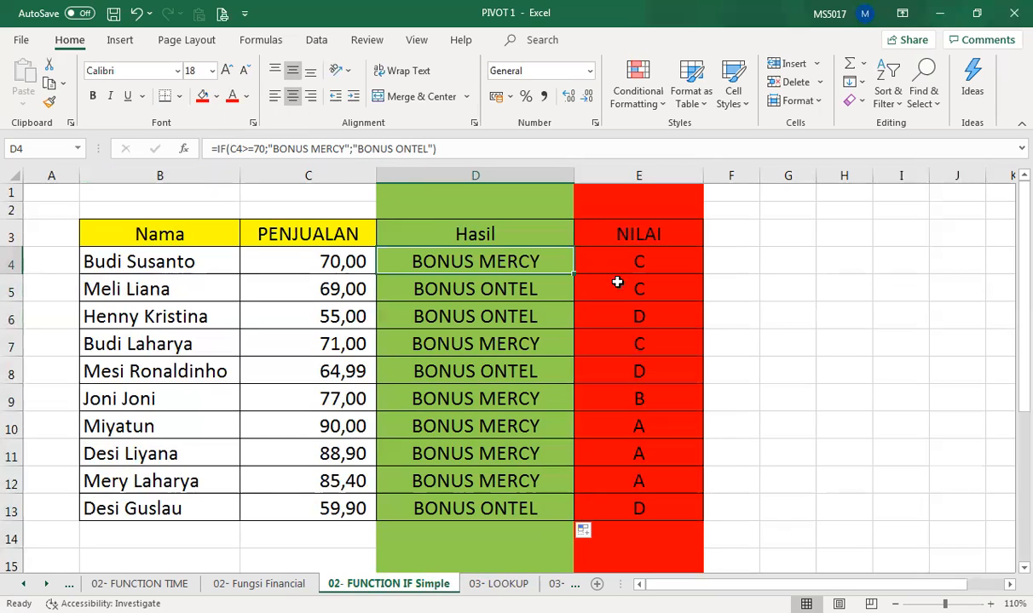
{"action": "left_click", "coordinate": [651, 256]}
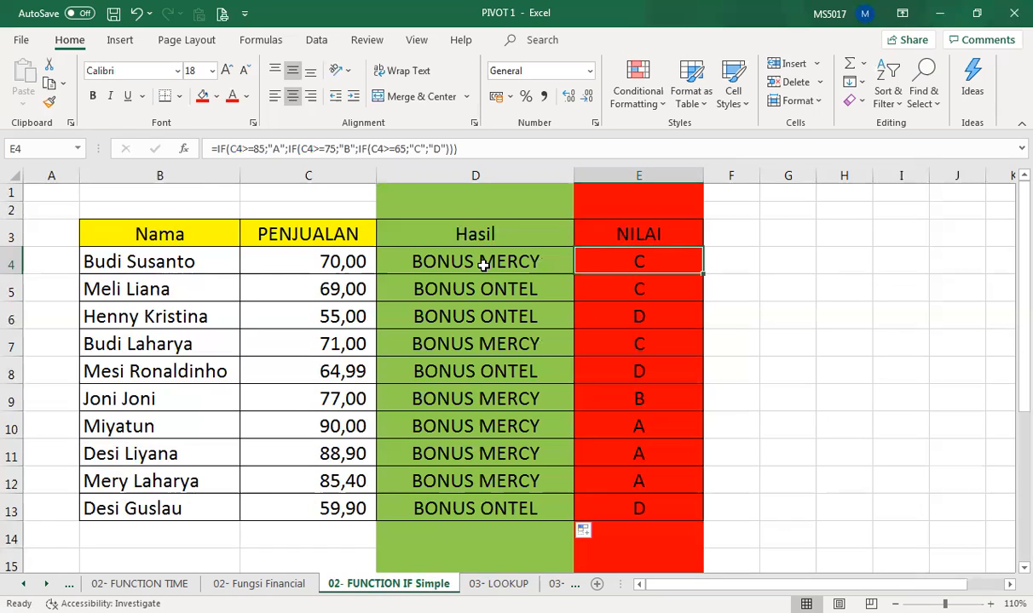
{"action": "left_click", "coordinate": [312, 231]}
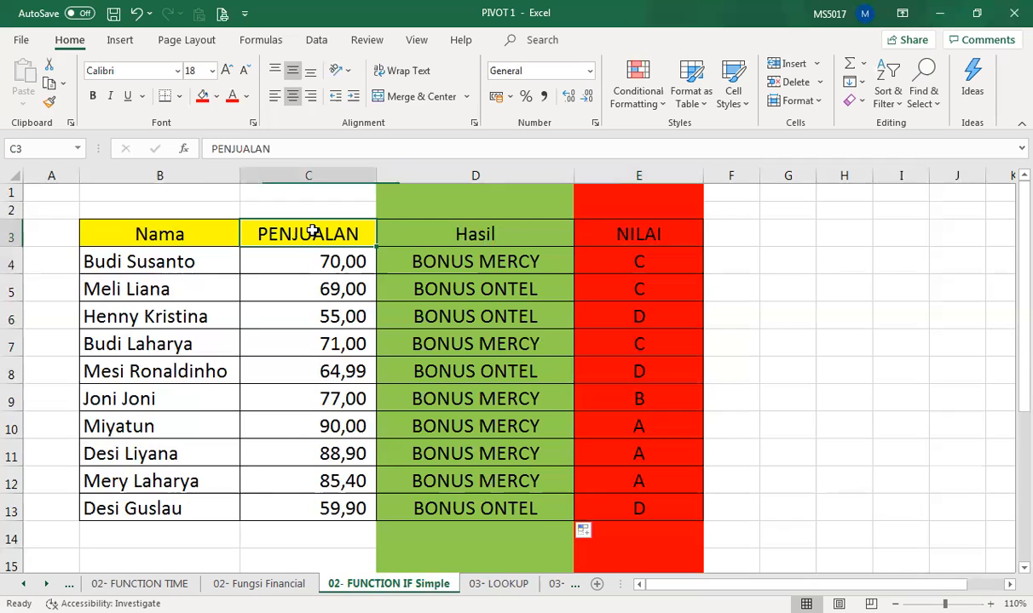
{"action": "type", "text": "N"}
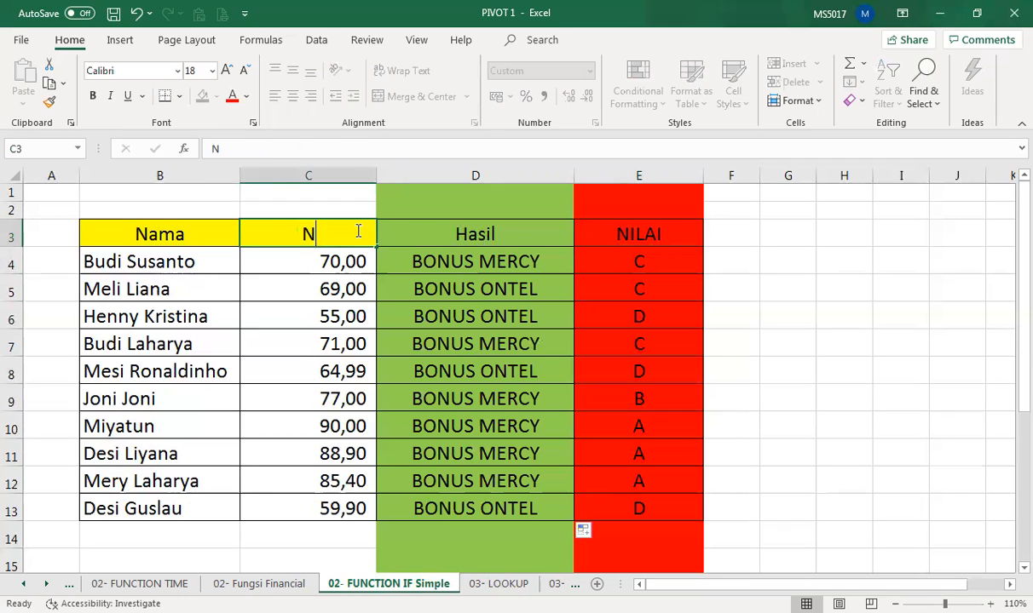
{"action": "type", "text": "ILAI TEST"}
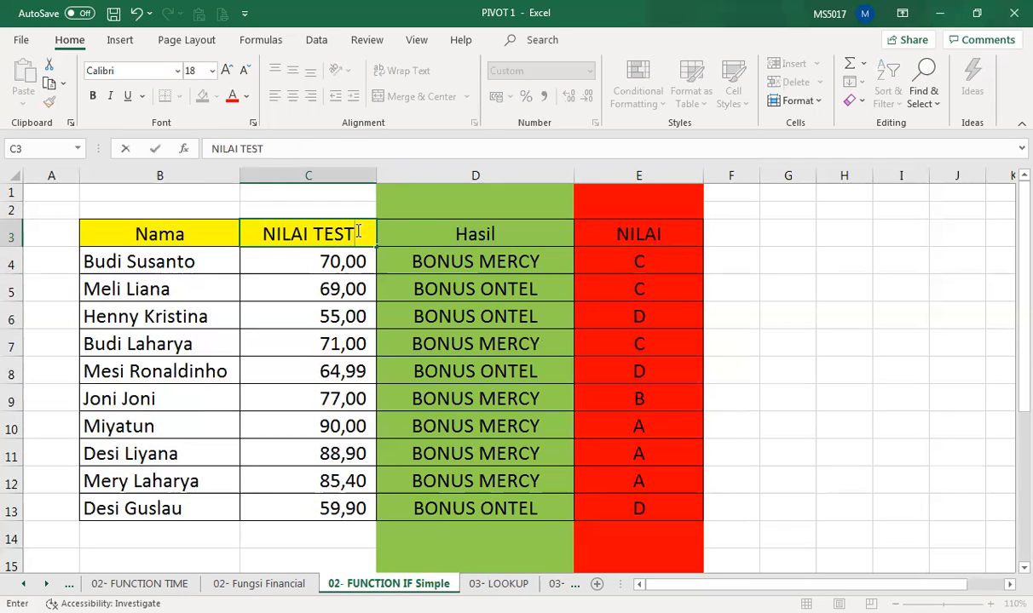
{"action": "key", "text": "Return"}
Step: Start a replacement IF formula in E4 with the condition C4>=85 and the true result "NILAI A"
{"action": "left_click", "coordinate": [628, 272]}
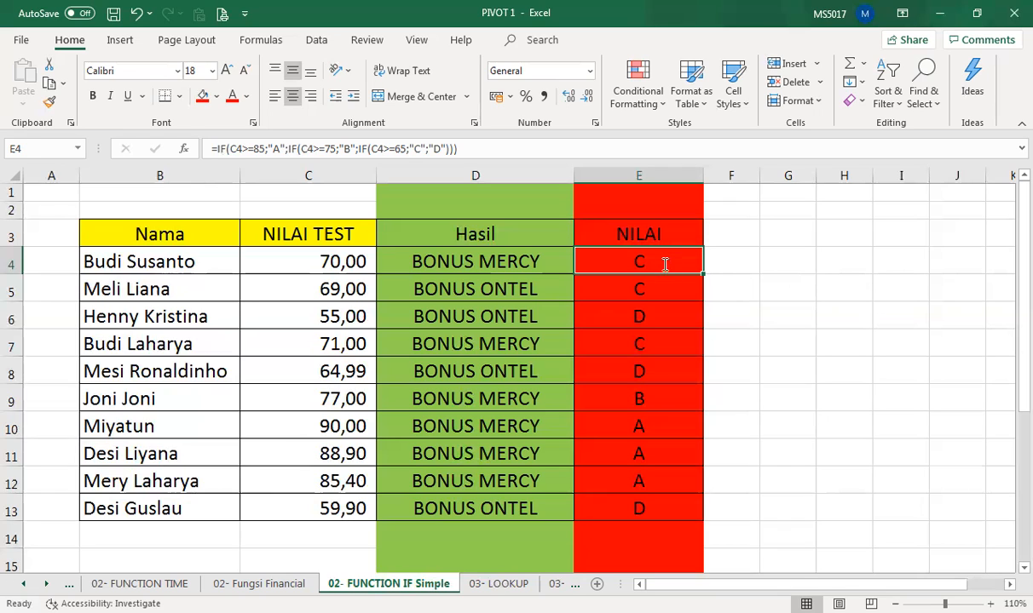
{"action": "type", "text": "="}
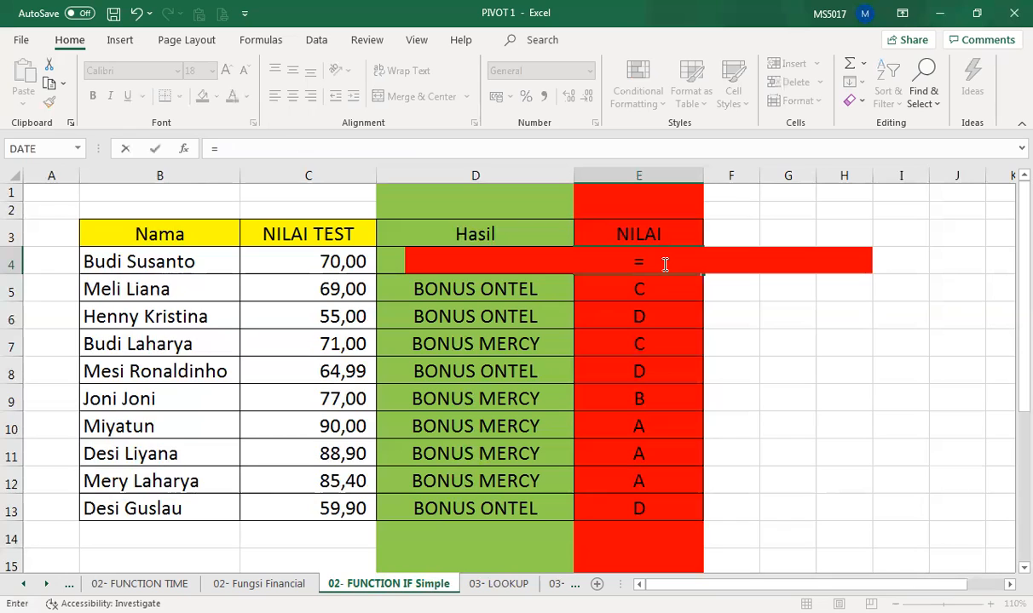
{"action": "type", "text": "IF("}
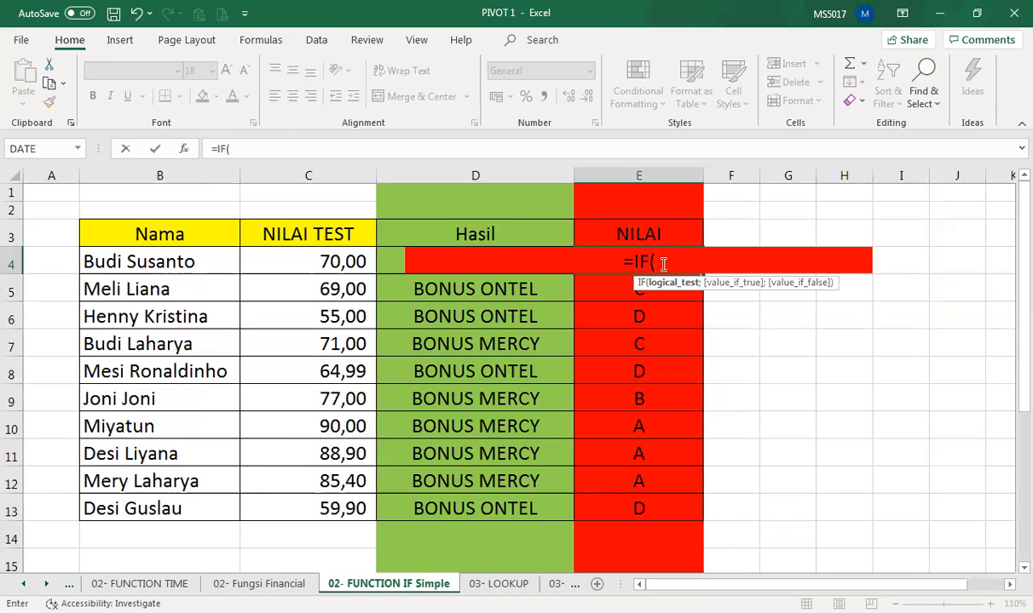
{"action": "left_click", "coordinate": [285, 250]}
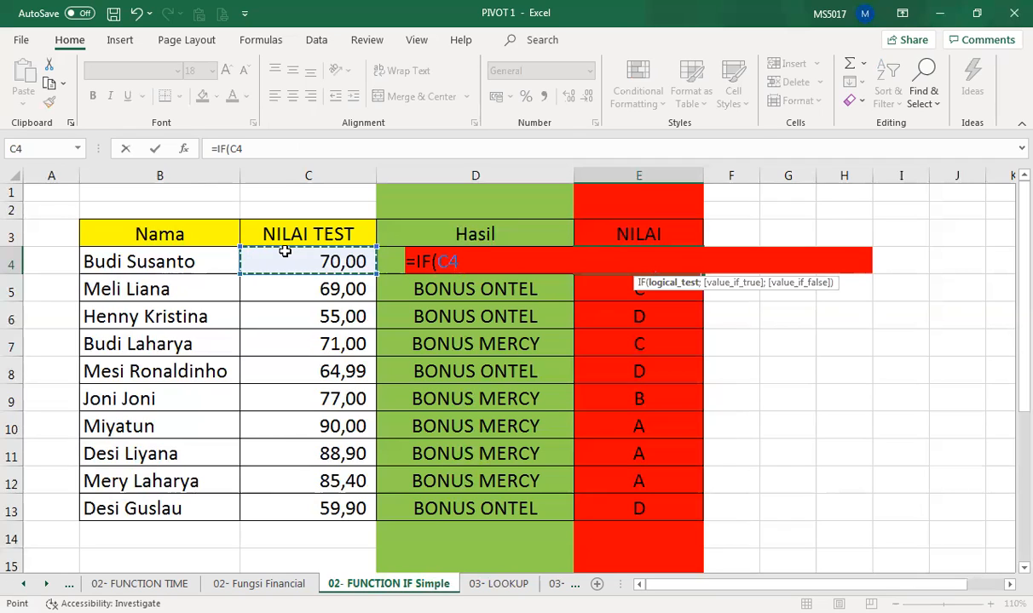
{"action": "type", "text": ">=8"}
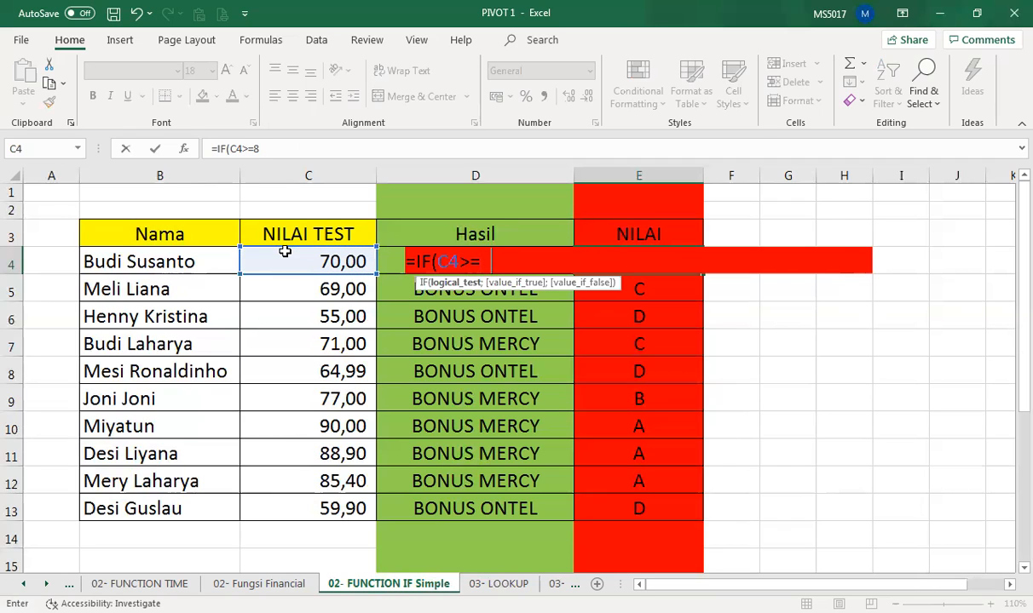
{"action": "type", "text": "5;"}
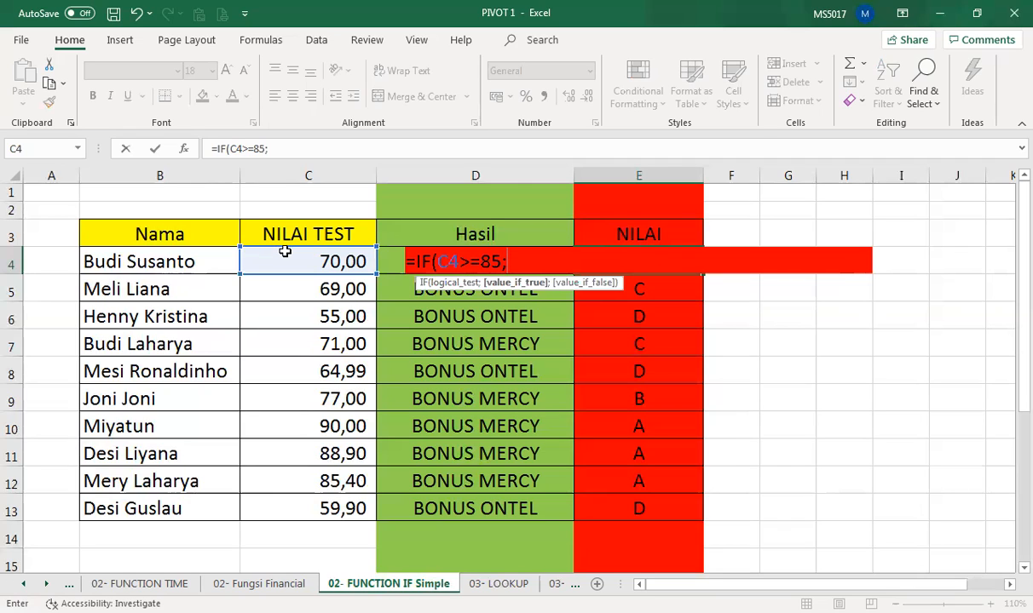
{"action": "type", "text": "\"NILAI A"}
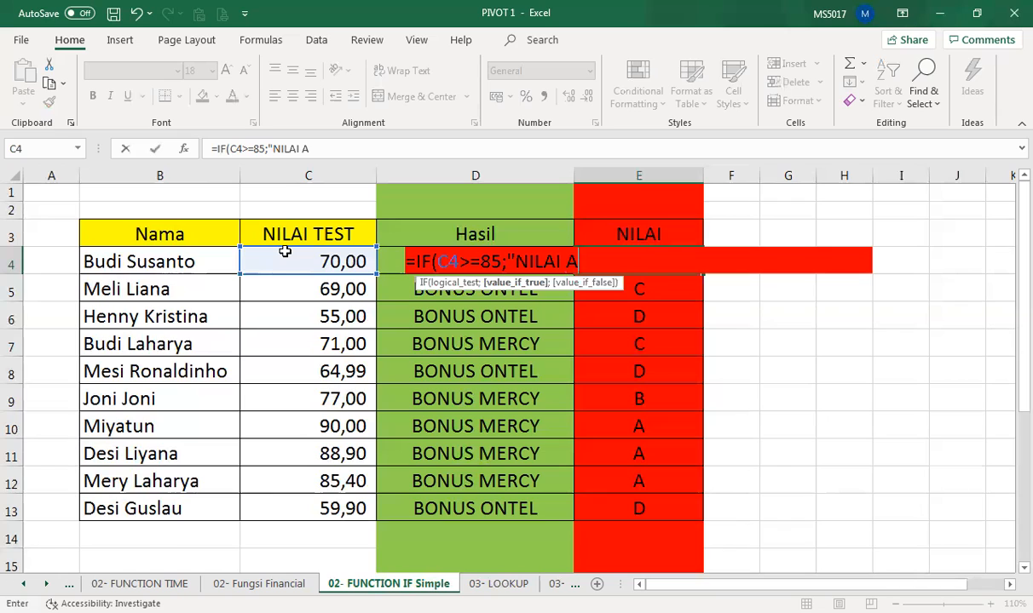
{"action": "type", "text": "\";"}
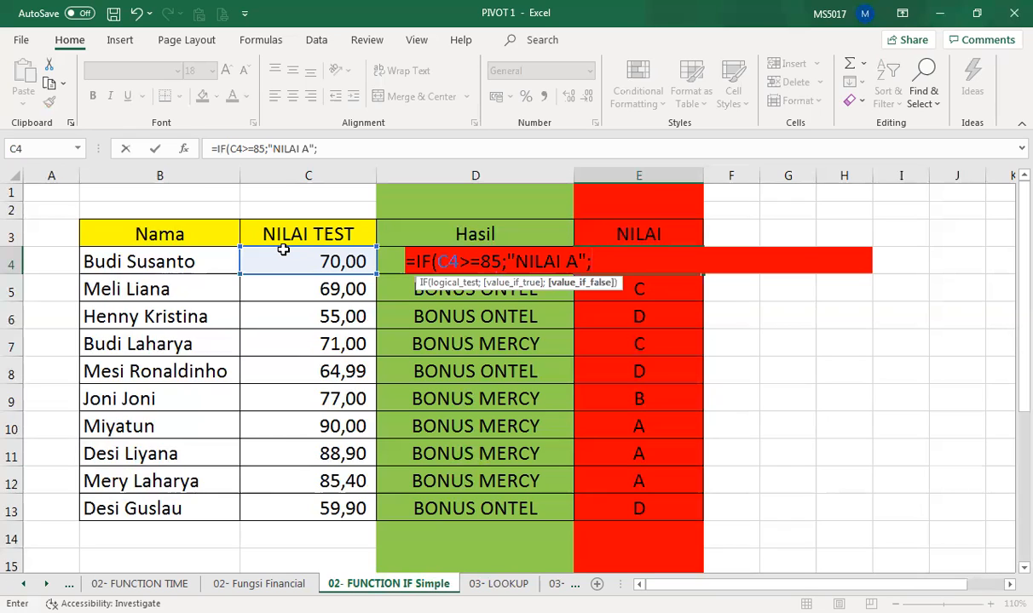
Step: Nest a second IF as the false result in the E4 formula, returning "NILAI B" when C4>=75
{"action": "type", "text": "IF"}
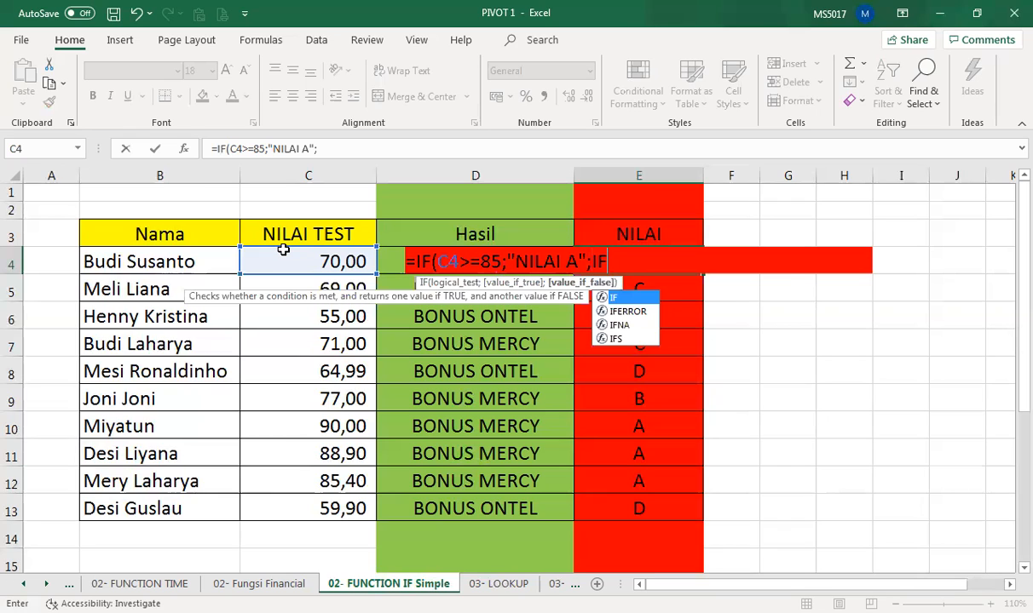
{"action": "type", "text": "("}
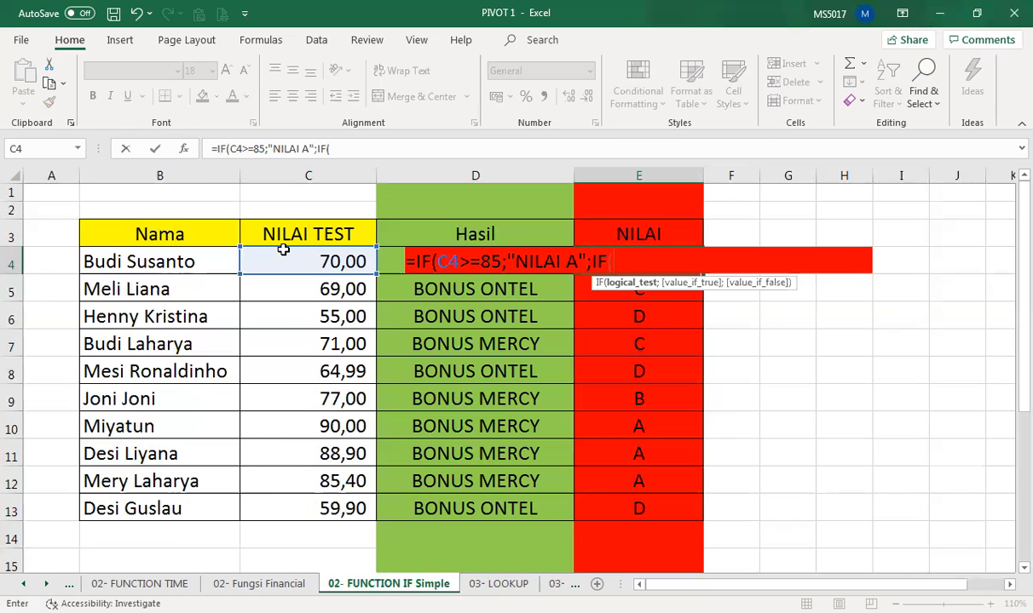
{"action": "left_click", "coordinate": [278, 254]}
{"action": "type", "text": ">"}
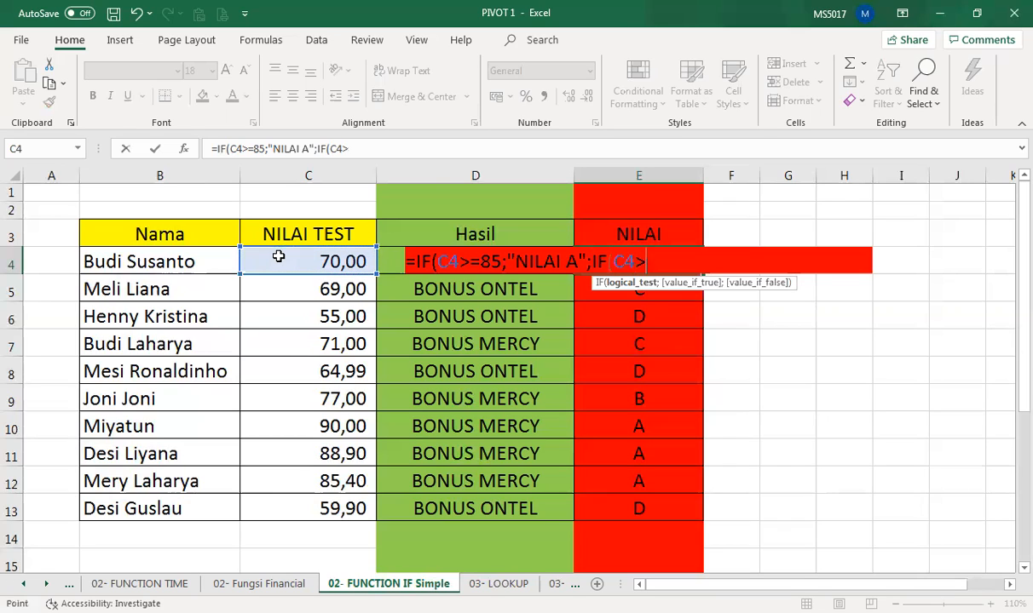
{"action": "type", "text": "=75"}
{"action": "type", "text": ";\"NIL"}
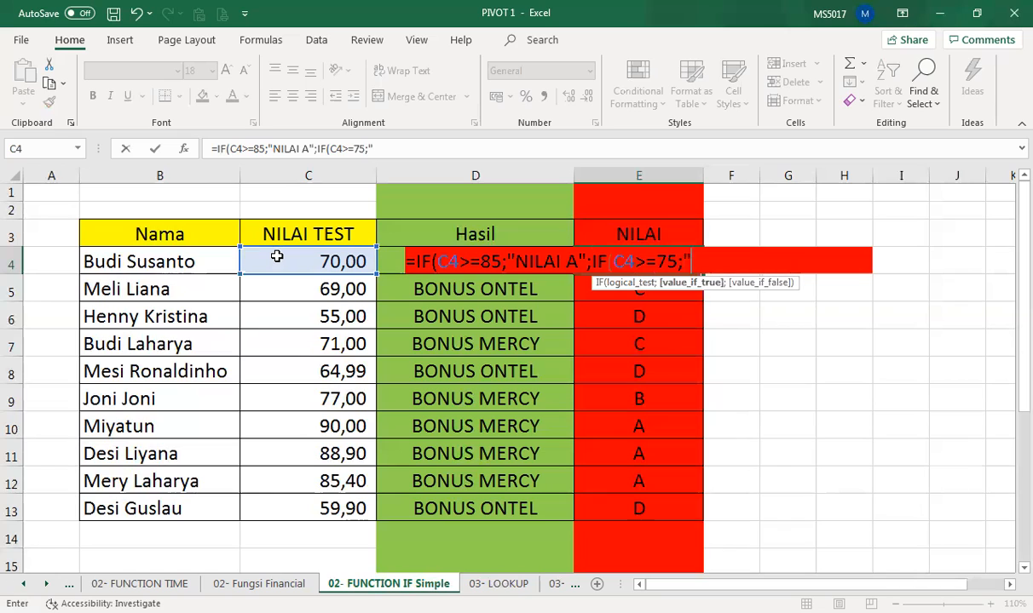
{"action": "type", "text": "AI"}
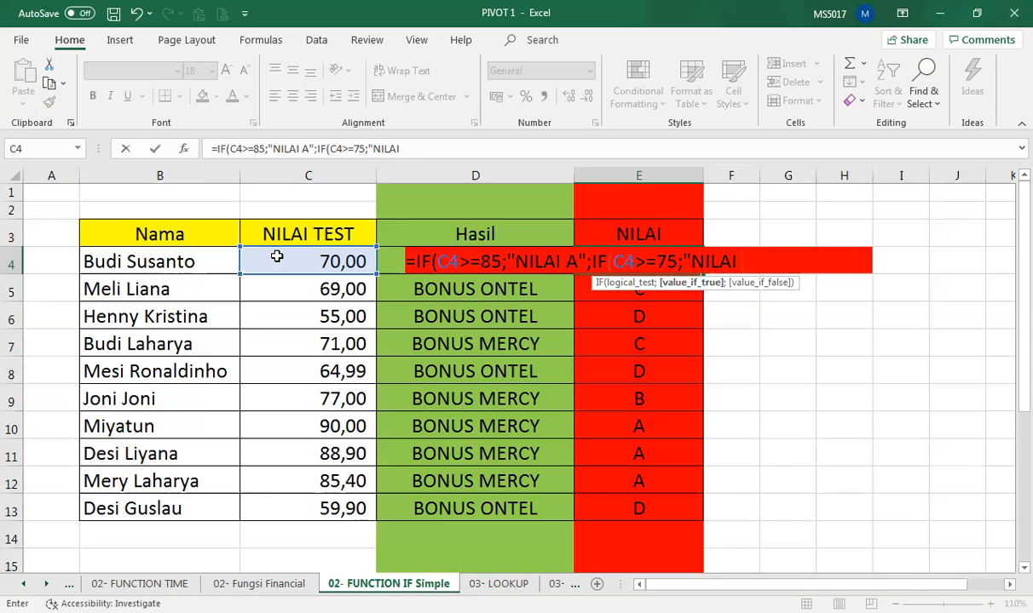
{"action": "type", "text": " B\";"}
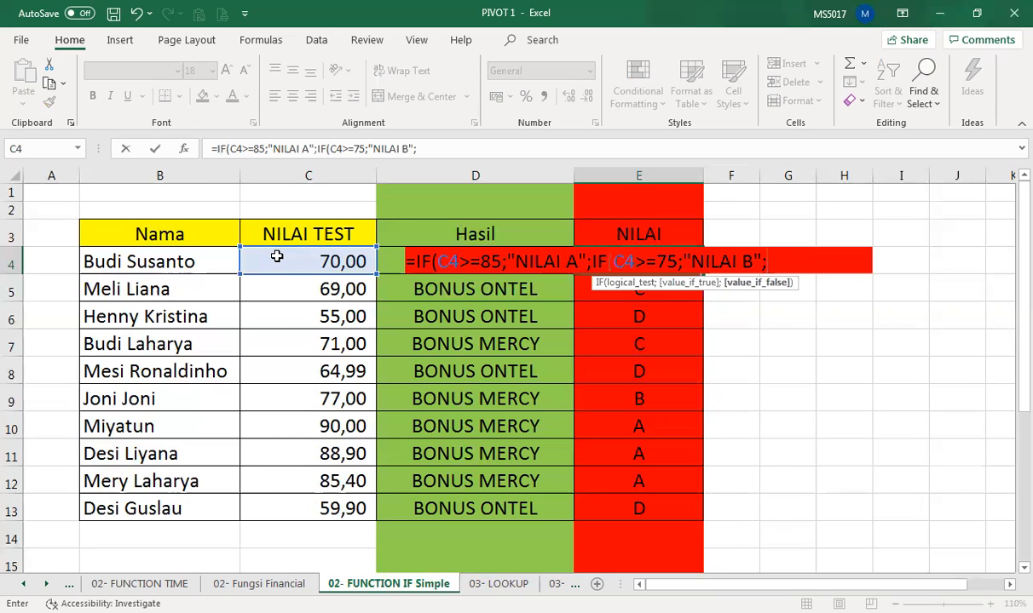
Step: Nest a third IF in the E4 formula, returning "NILAI C" when C4>=65
{"action": "type", "text": "IF"}
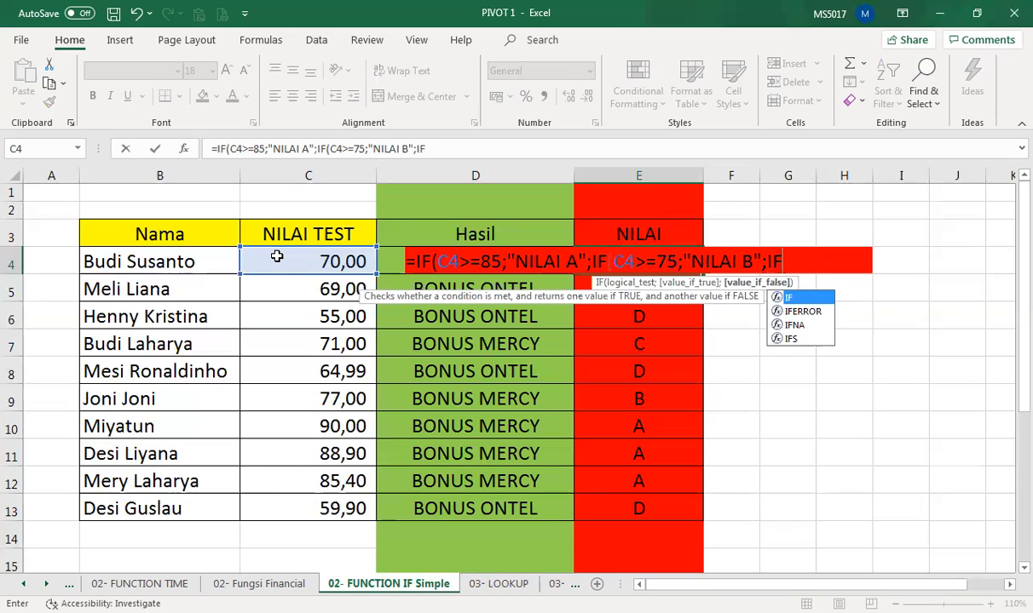
{"action": "type", "text": "("}
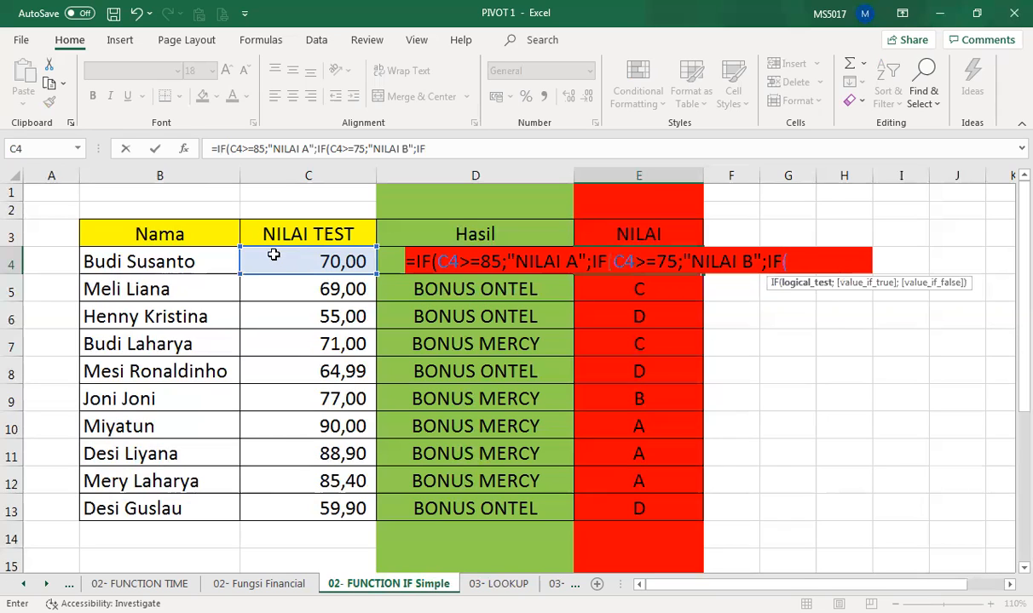
{"action": "left_click", "coordinate": [267, 261]}
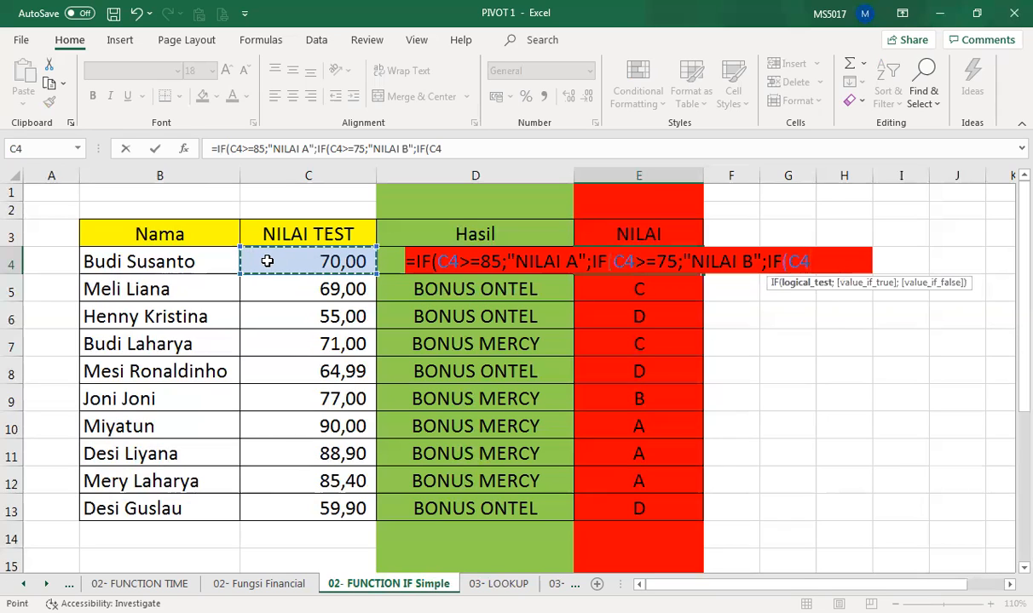
{"action": "type", "text": ">="}
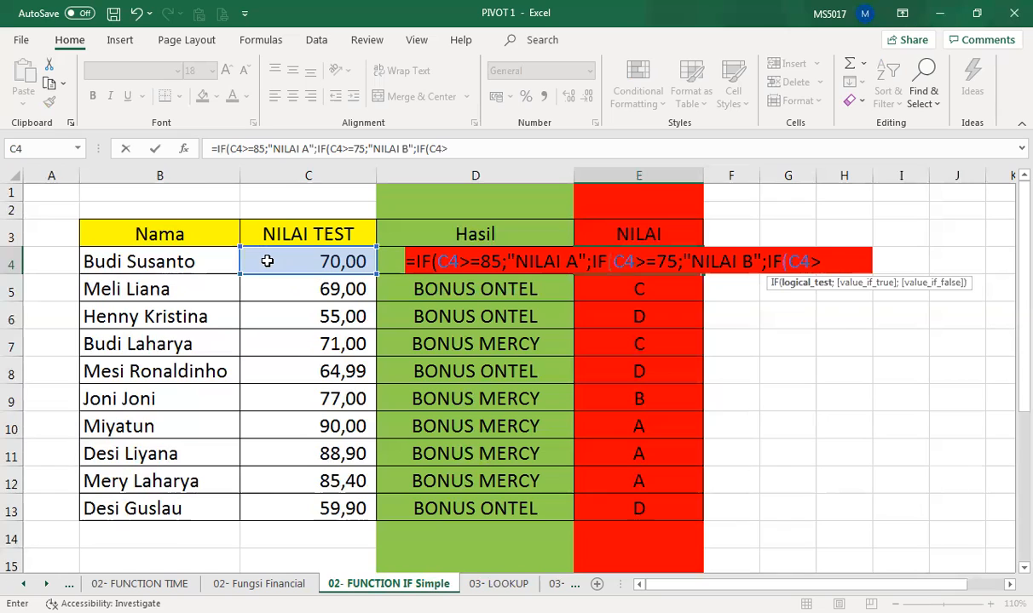
{"action": "type", "text": "65;\""}
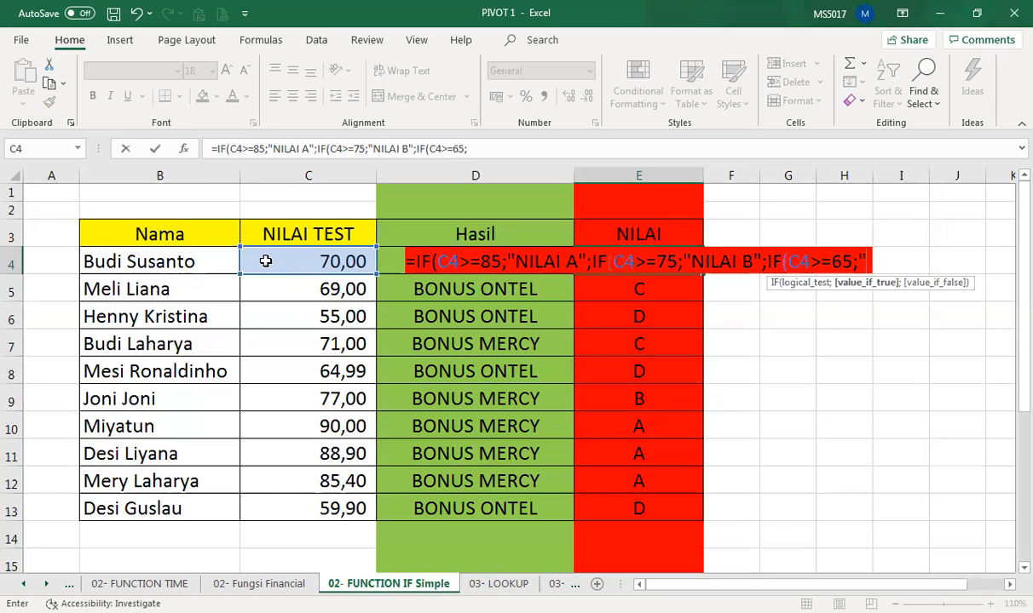
{"action": "type", "text": "NILAI C"}
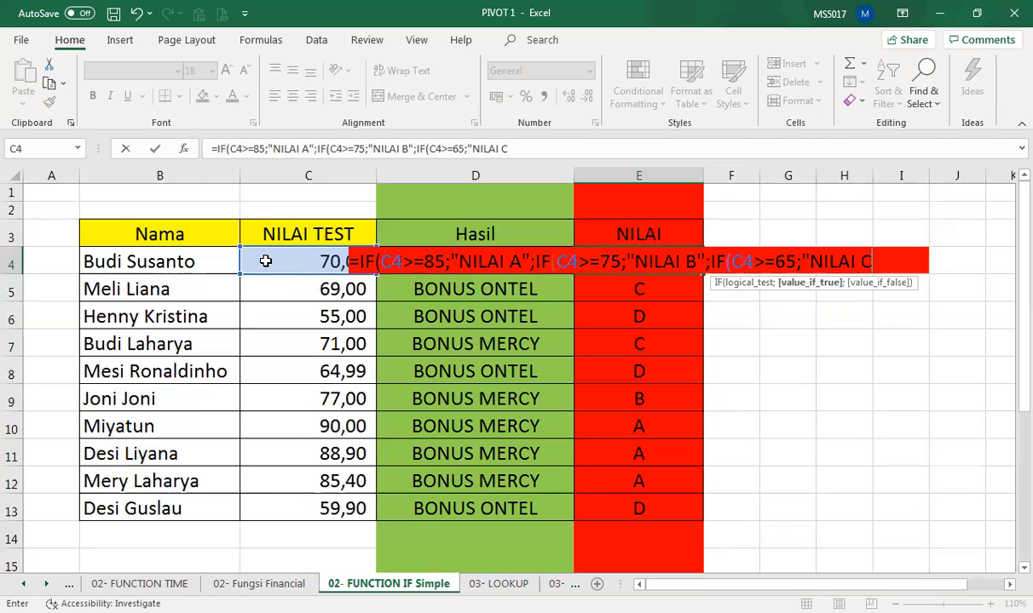
{"action": "type", "text": "\""}
Step: Add "NILAI D" as the final false result, close all three IFs, commit the formula and check it in E4
{"action": "type", "text": ";\"N"}
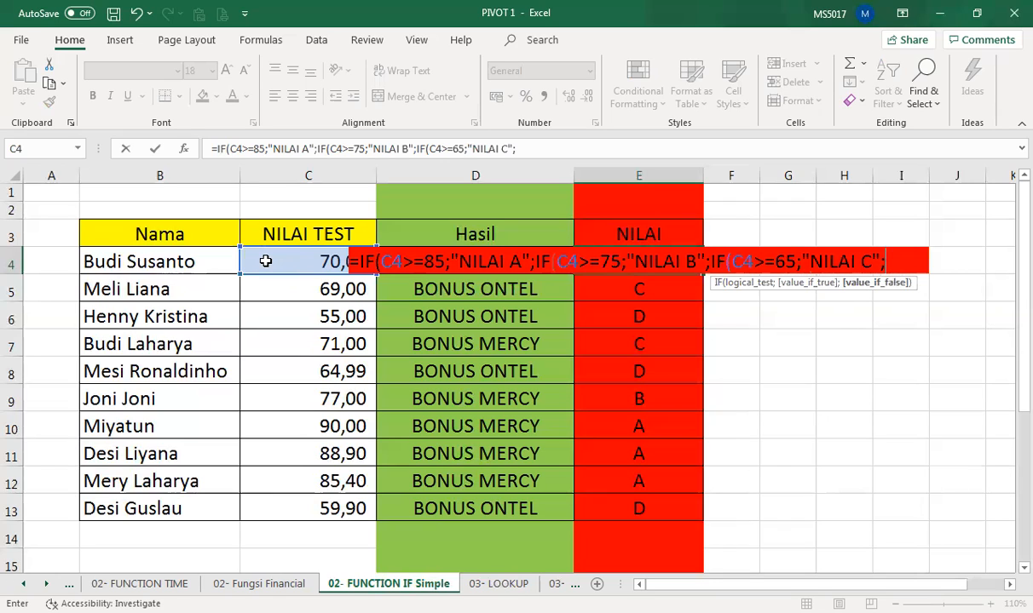
{"action": "type", "text": "ILAI D\")"}
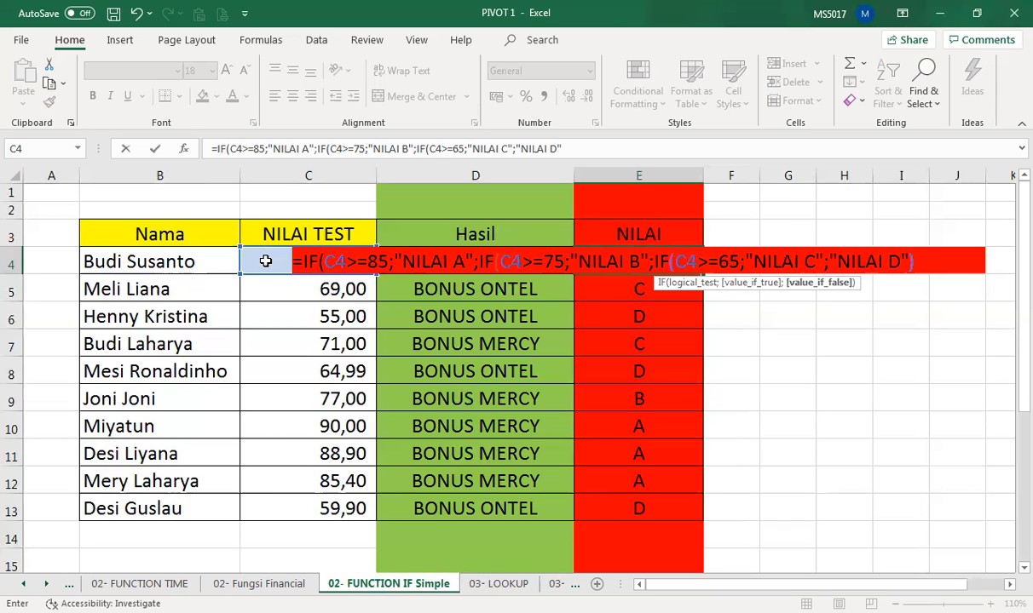
{"action": "type", "text": "))"}
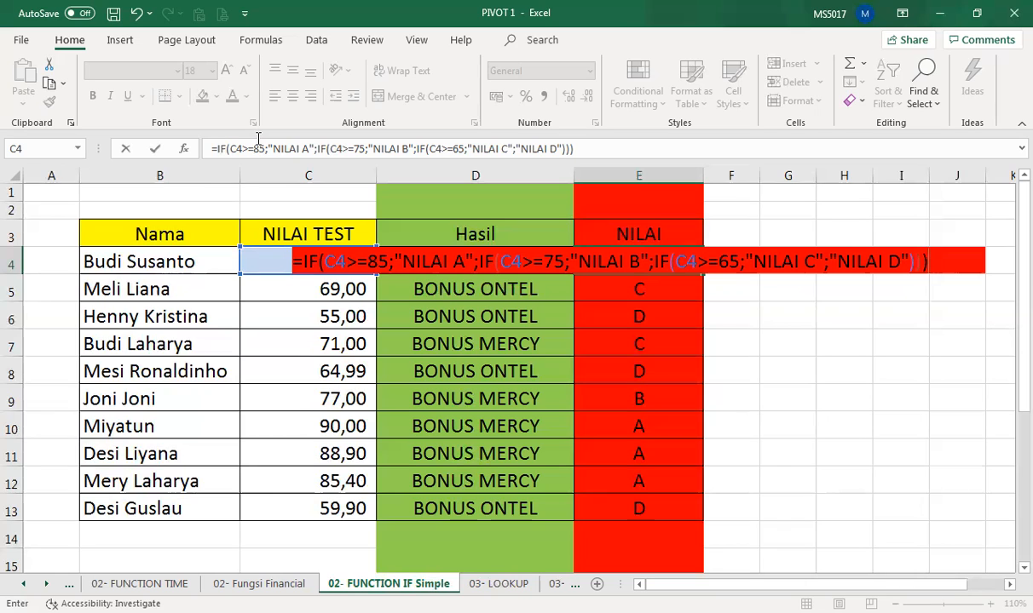
{"action": "key", "text": "Return"}
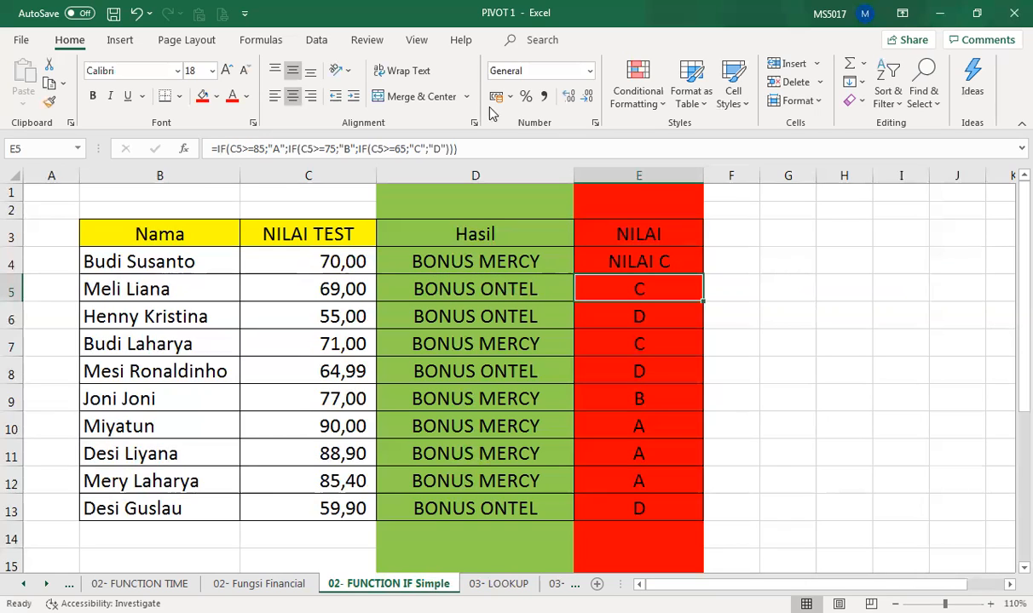
{"action": "left_click", "coordinate": [670, 264]}
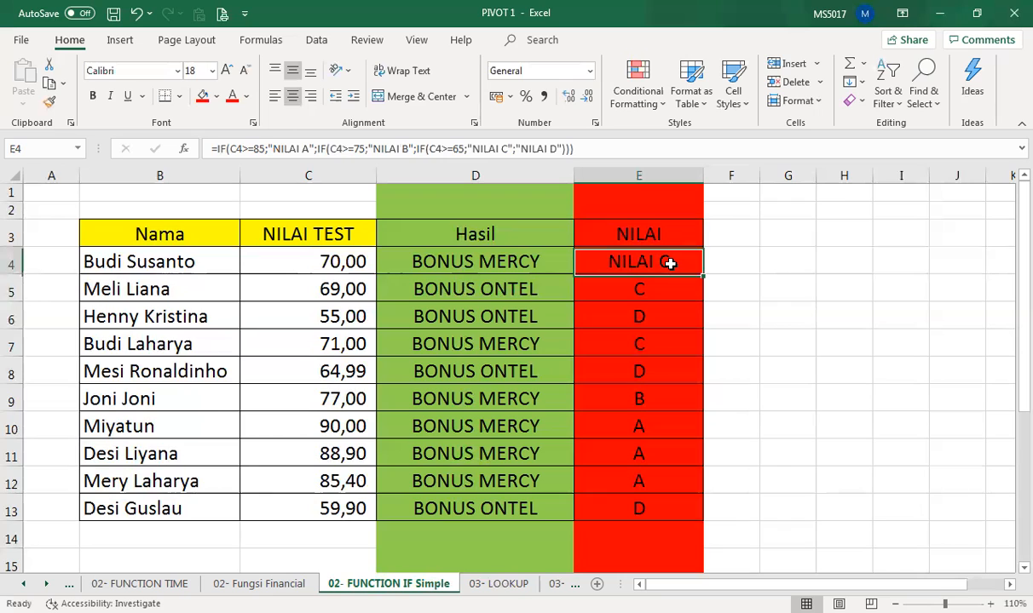
Step: Test the E4 grade formula by entering 85 in C4, followed by 84,999
{"action": "left_click", "coordinate": [319, 260]}
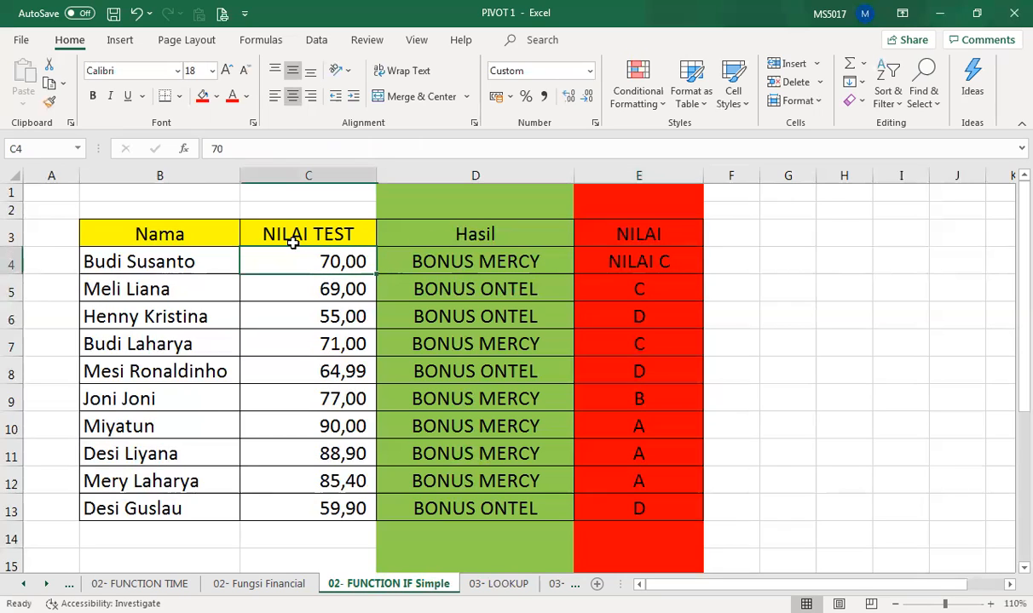
{"action": "type", "text": "85"}
{"action": "key", "text": "Return"}
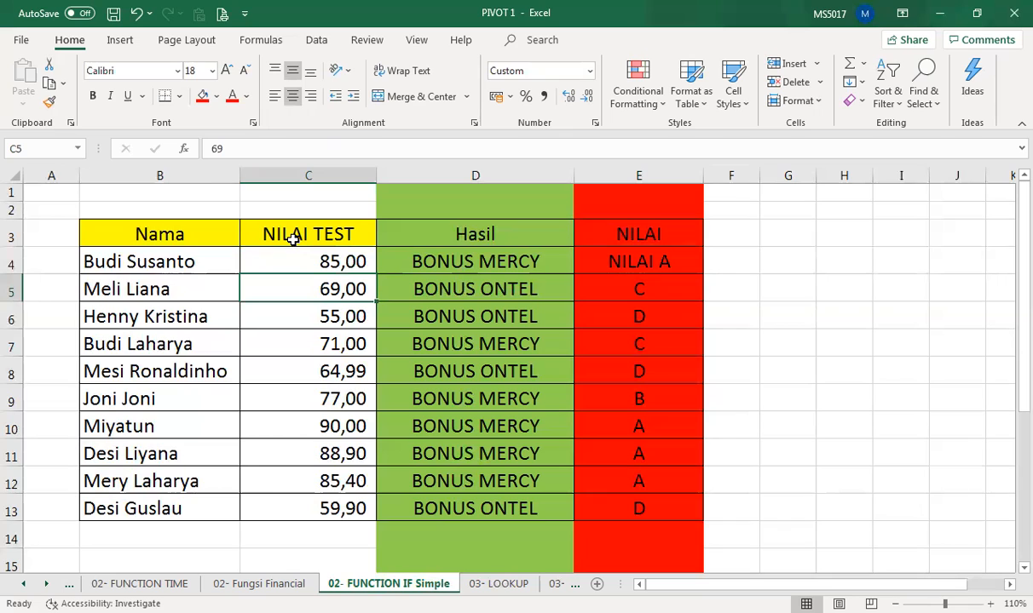
{"action": "left_click", "coordinate": [313, 258]}
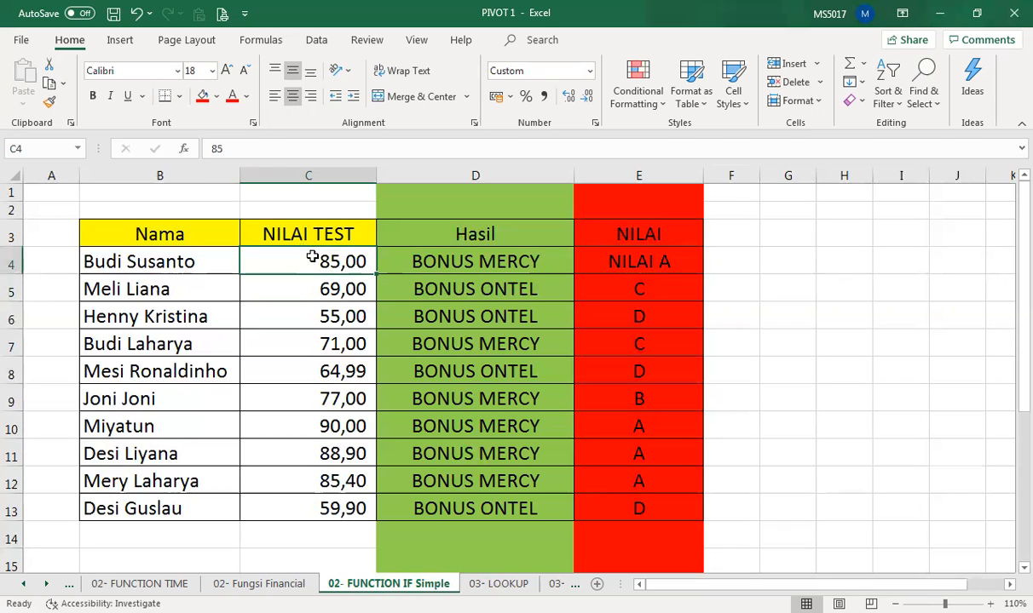
{"action": "type", "text": "84,999"}
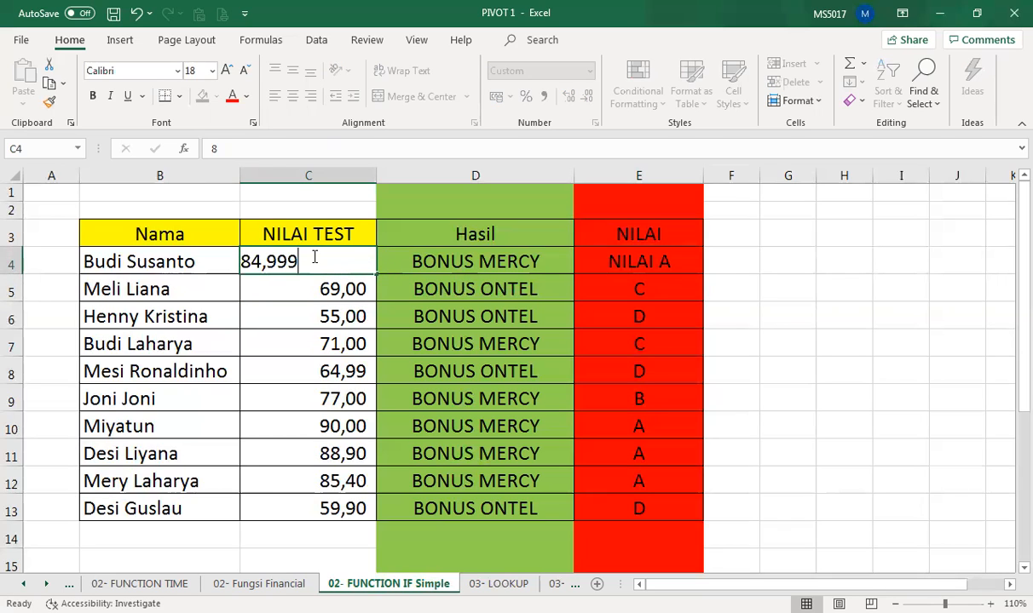
{"action": "key", "text": "Return"}
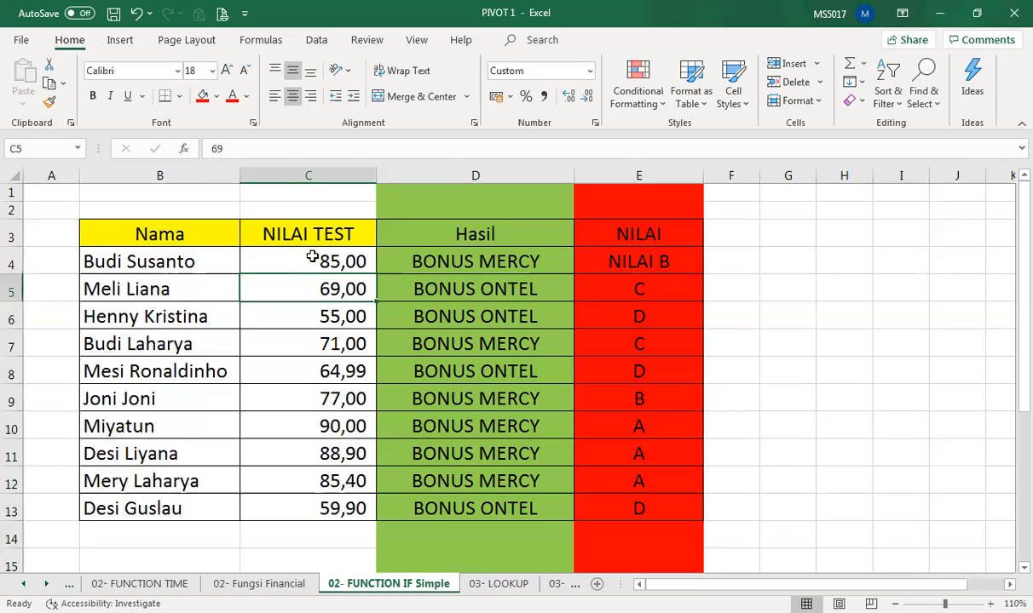
Step: Test the B grade limit of the E4 formula by entering 75 in C4, followed by 74,9999999
{"action": "left_click", "coordinate": [312, 257]}
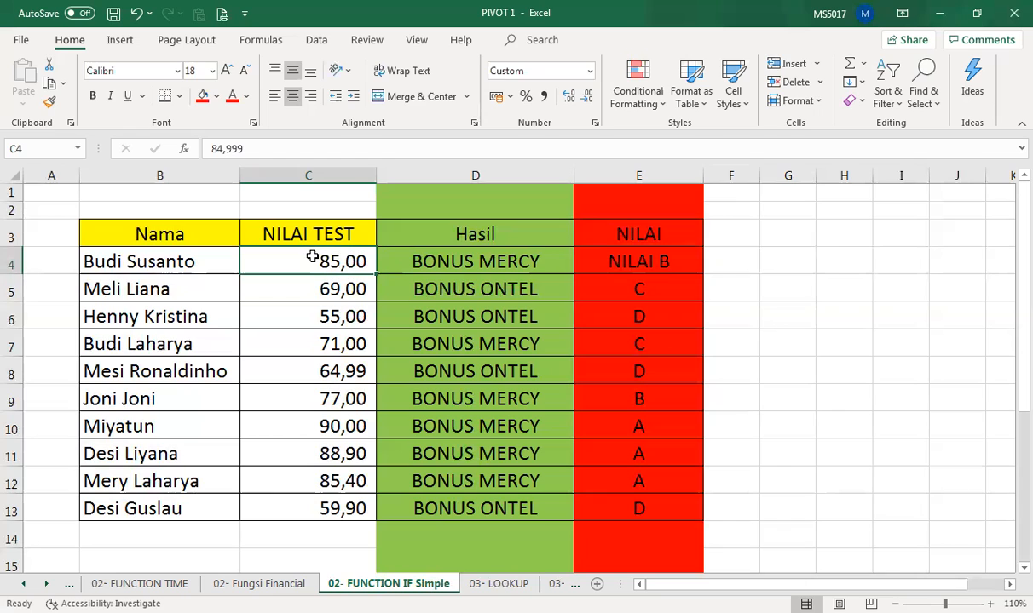
{"action": "type", "text": "75"}
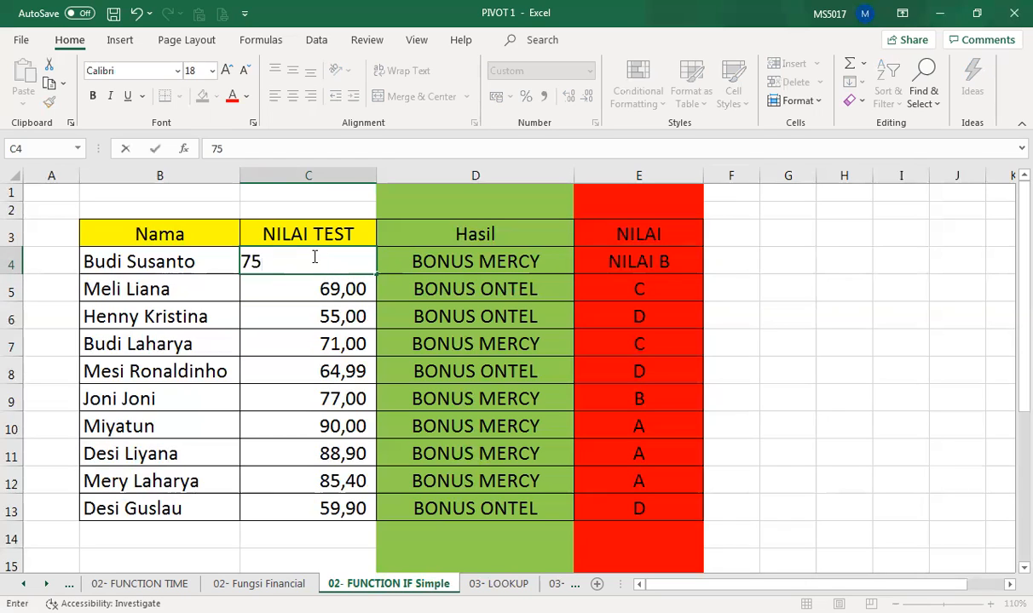
{"action": "key", "text": "Return"}
{"action": "left_click", "coordinate": [314, 257]}
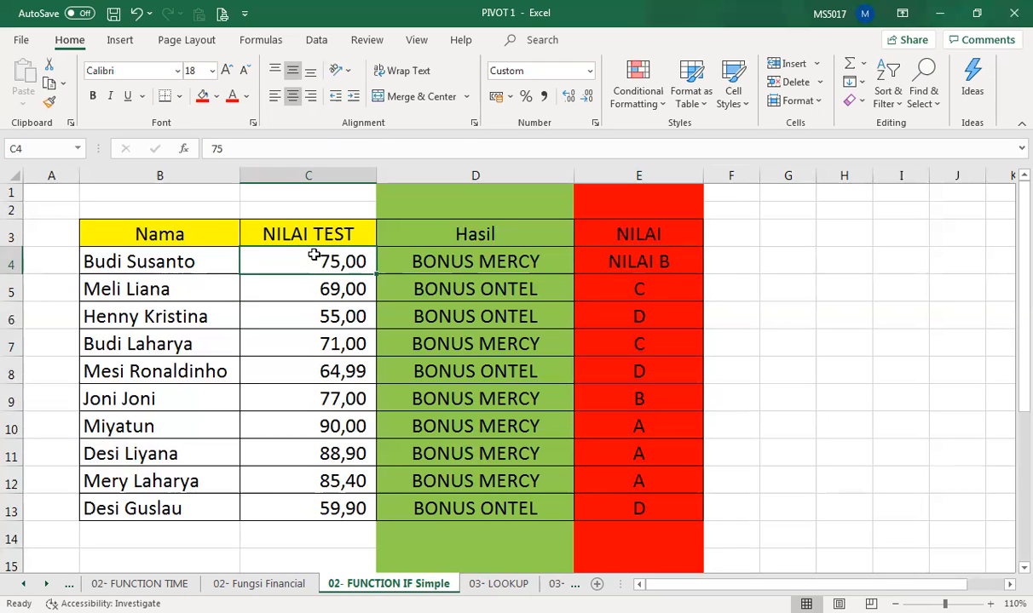
{"action": "double_click", "coordinate": [314, 256]}
{"action": "key", "text": "BackSpace"}
{"action": "type", "text": "4,"}
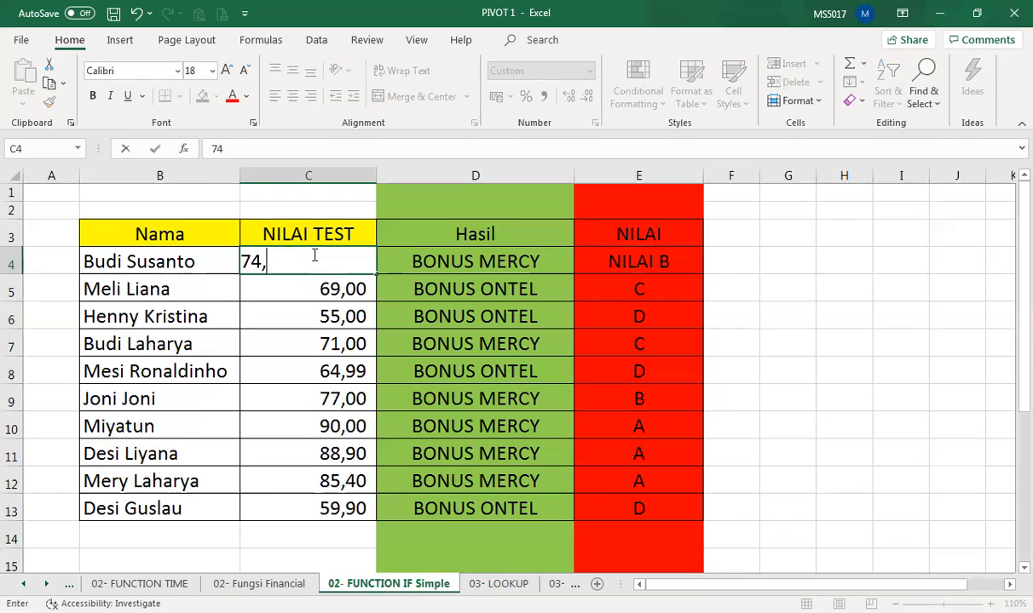
{"action": "type", "text": "9999999"}
{"action": "key", "text": "Return"}
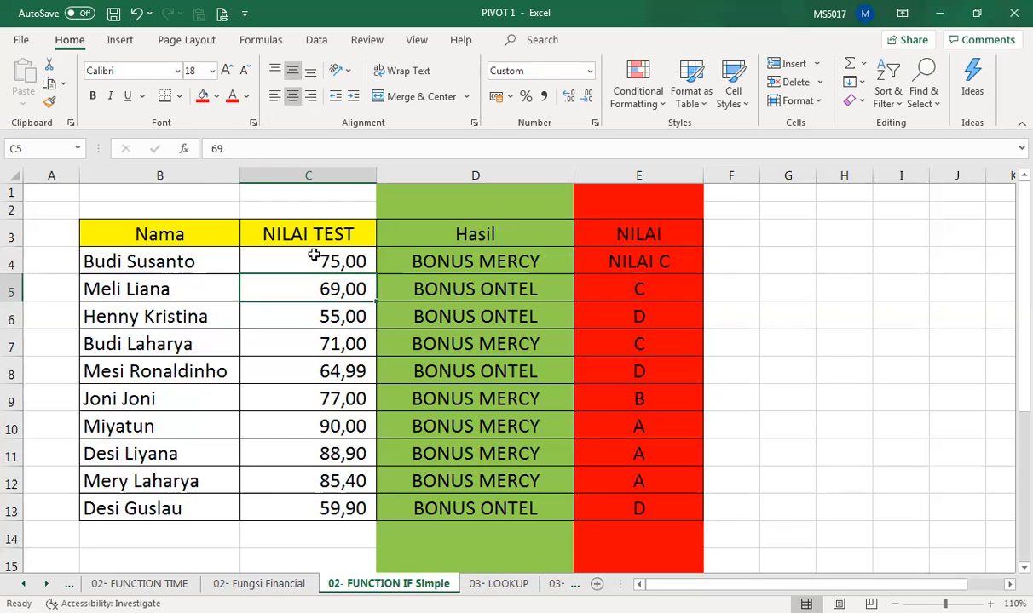
Step: Set the test score in C4 to 77
{"action": "left_click", "coordinate": [314, 256]}
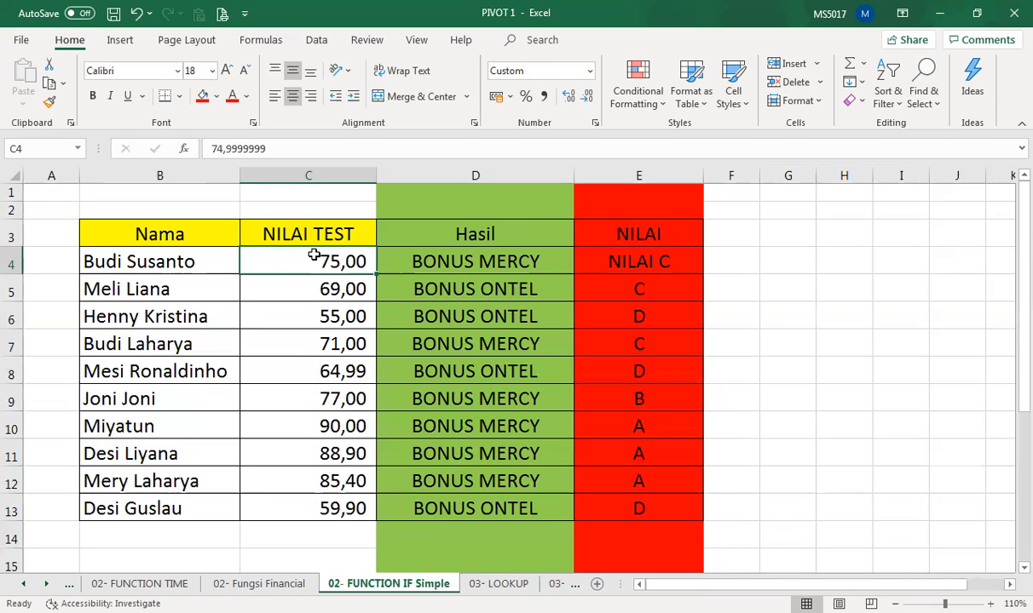
{"action": "type", "text": "77"}
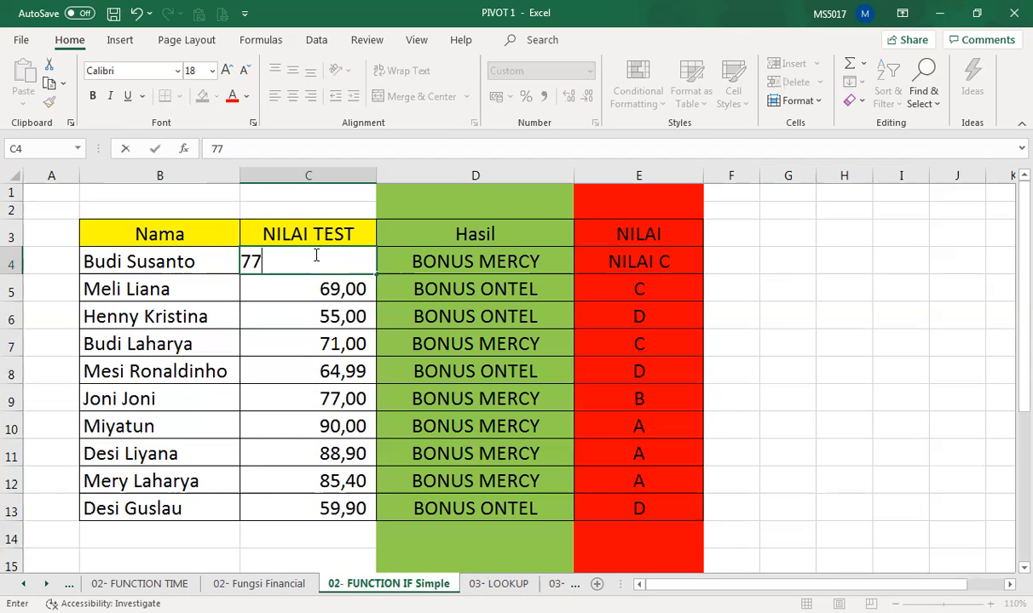
{"action": "key", "text": "Return"}
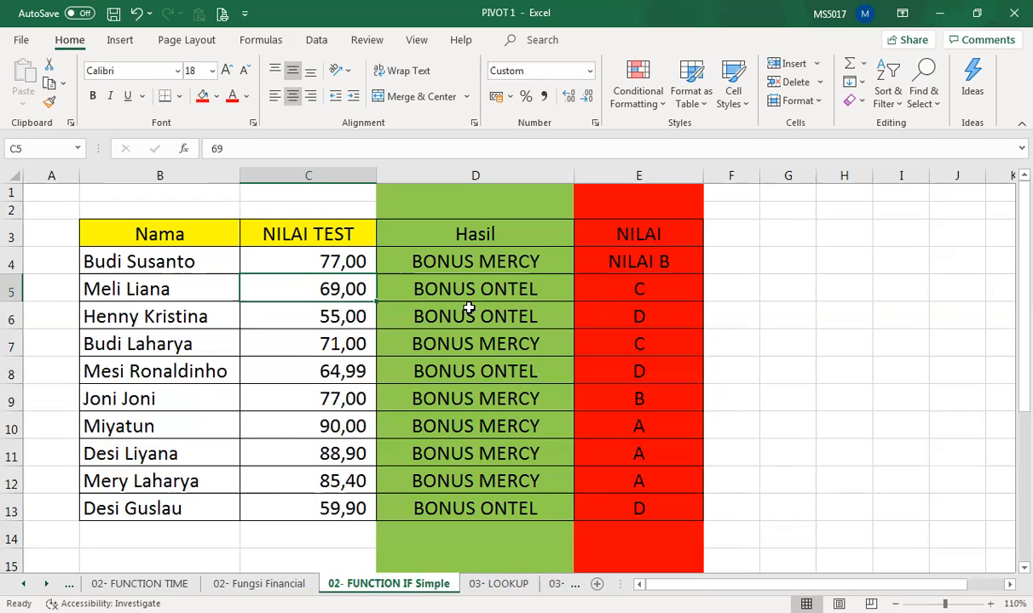
Step: Compare the simple IF formulas in the Hasil column with the nested IF grade formulas in the NILAI column
{"action": "left_click", "coordinate": [606, 319]}
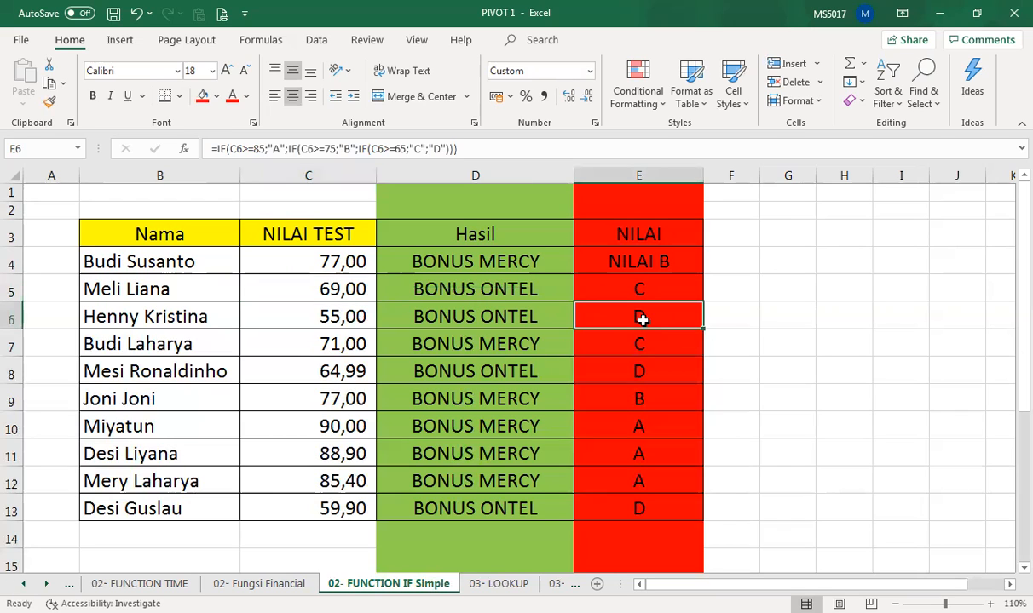
{"action": "left_click", "coordinate": [484, 262]}
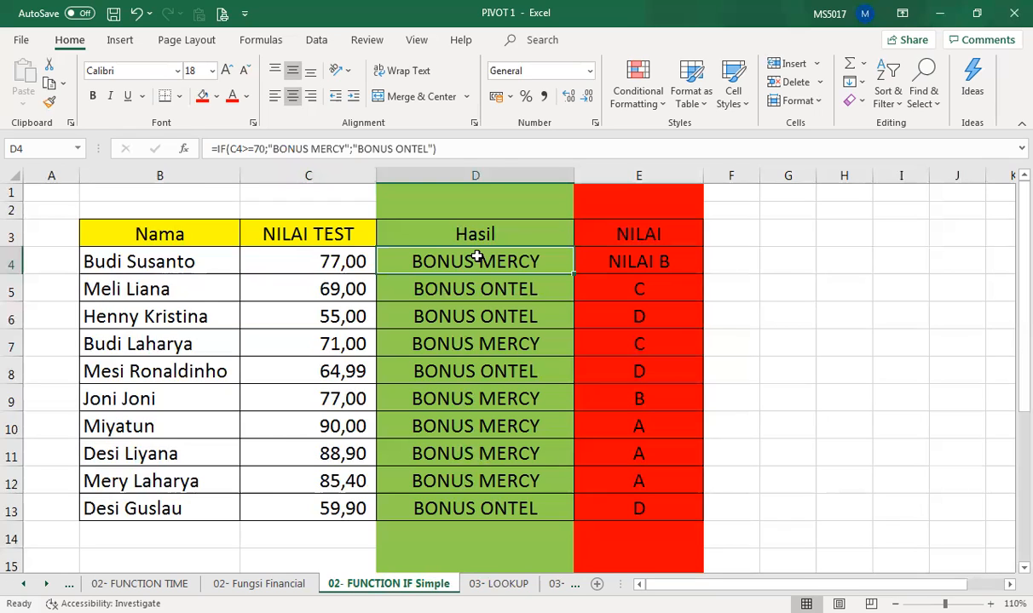
{"action": "key", "text": "Right"}
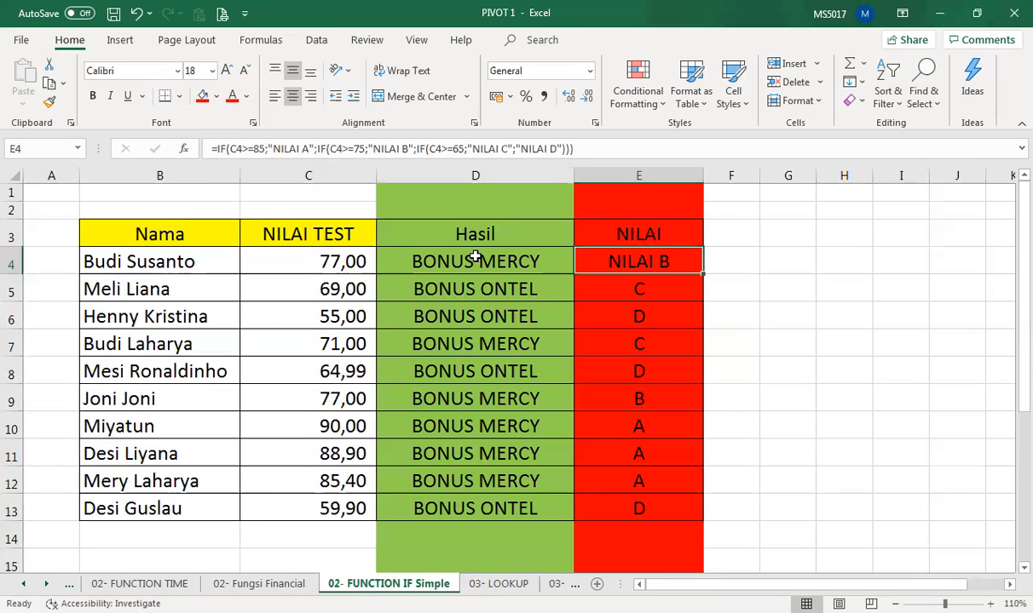
{"action": "left_click", "coordinate": [474, 257]}
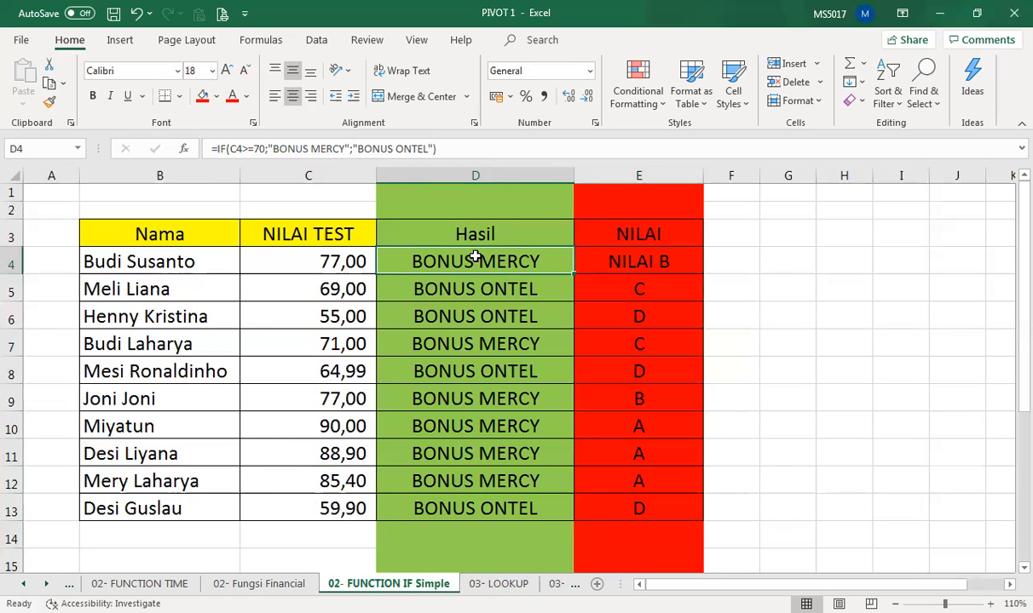
{"action": "key", "text": "Down"}
{"action": "key", "text": "Down"}
{"action": "key", "text": "Down"}
{"action": "key", "text": "Down"}
{"action": "key", "text": "Down"}
{"action": "key", "text": "Down"}
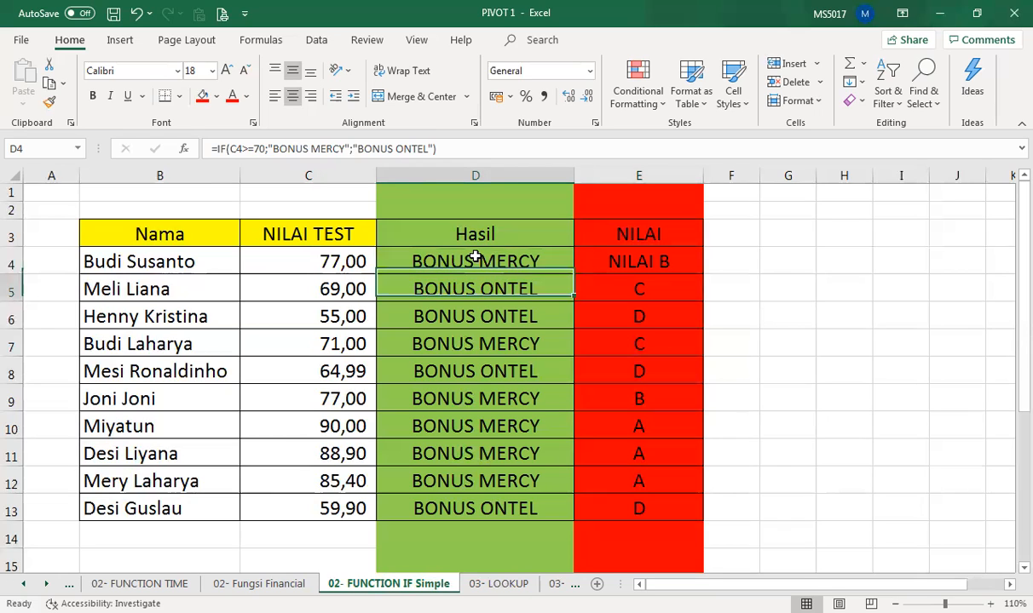
{"action": "key", "text": "Up"}
{"action": "key", "text": "Up"}
{"action": "key", "text": "Up"}
{"action": "key", "text": "Up"}
{"action": "key", "text": "Up"}
{"action": "key", "text": "Up"}
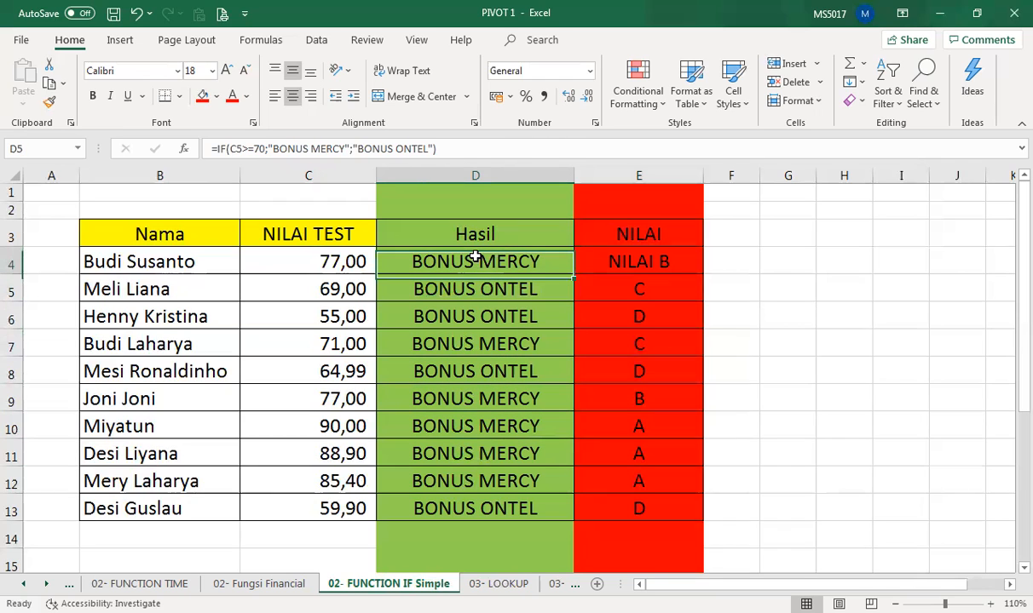
{"action": "key", "text": "Right"}
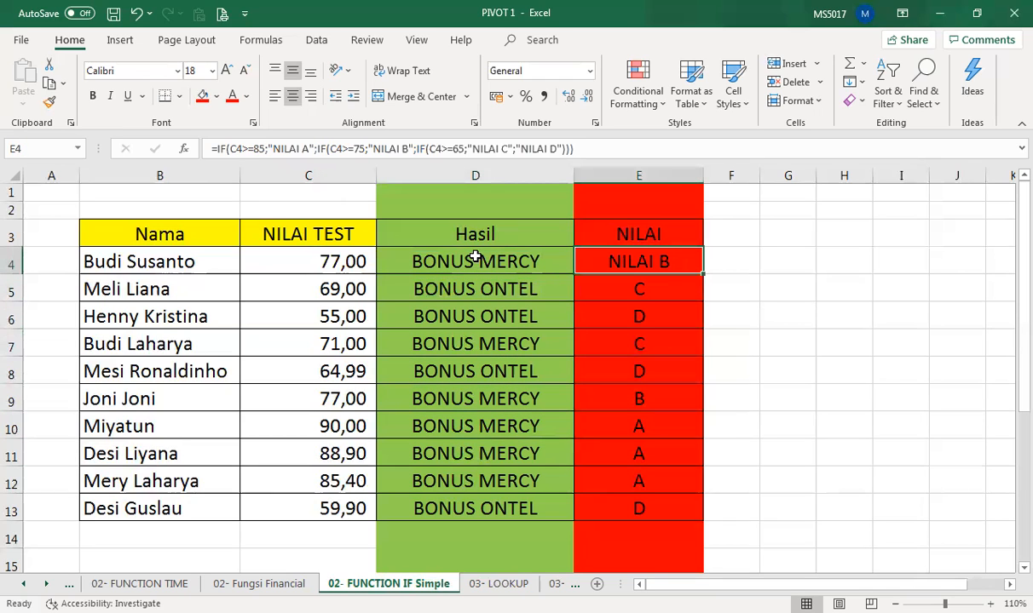